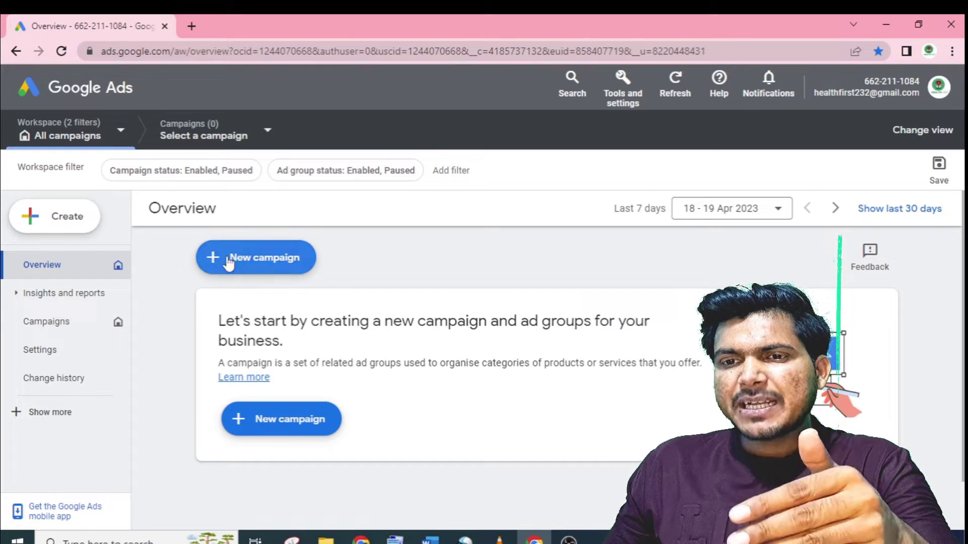
Step: Start creating a new campaign and look through the Sales, Leads and Website traffic objectives
{"action": "left_click", "coordinate": [56, 217]}
{"action": "left_click", "coordinate": [71, 227]}
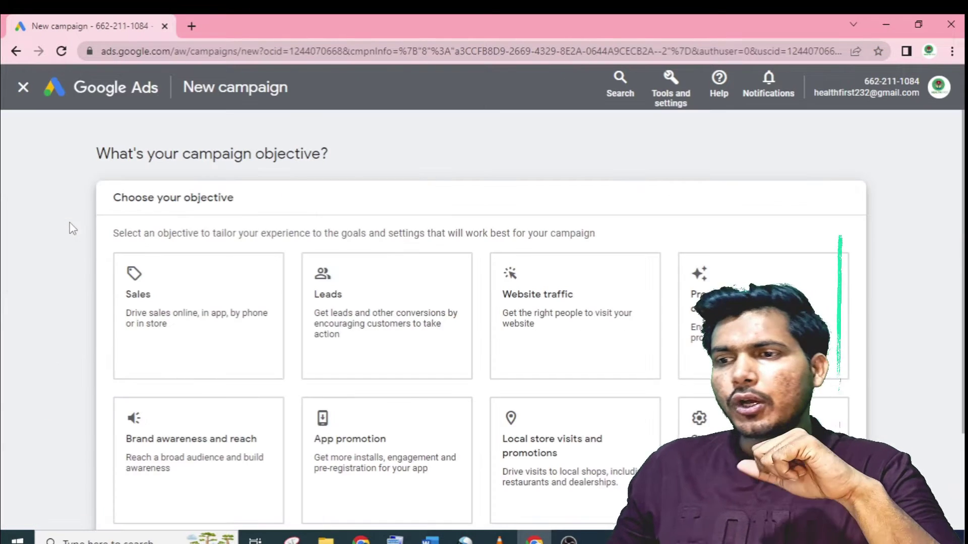
{"action": "scroll", "coordinate": [501, 259], "scroll_direction": "down", "scroll_amount": 3}
{"action": "scroll", "coordinate": [507, 275], "scroll_direction": "up", "scroll_amount": 3}
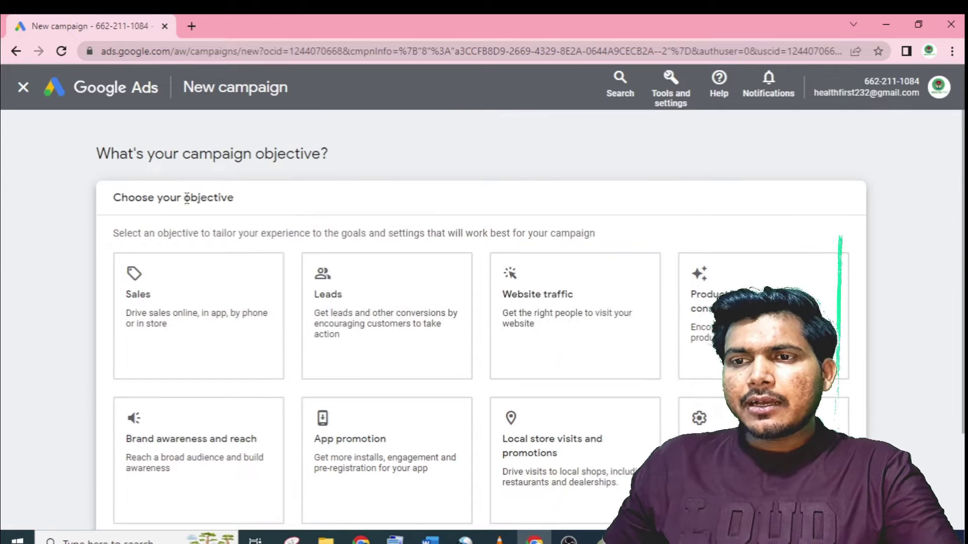
{"action": "scroll", "coordinate": [455, 352], "scroll_direction": "down", "scroll_amount": 3}
{"action": "scroll", "coordinate": [554, 302], "scroll_direction": "up", "scroll_amount": 3}
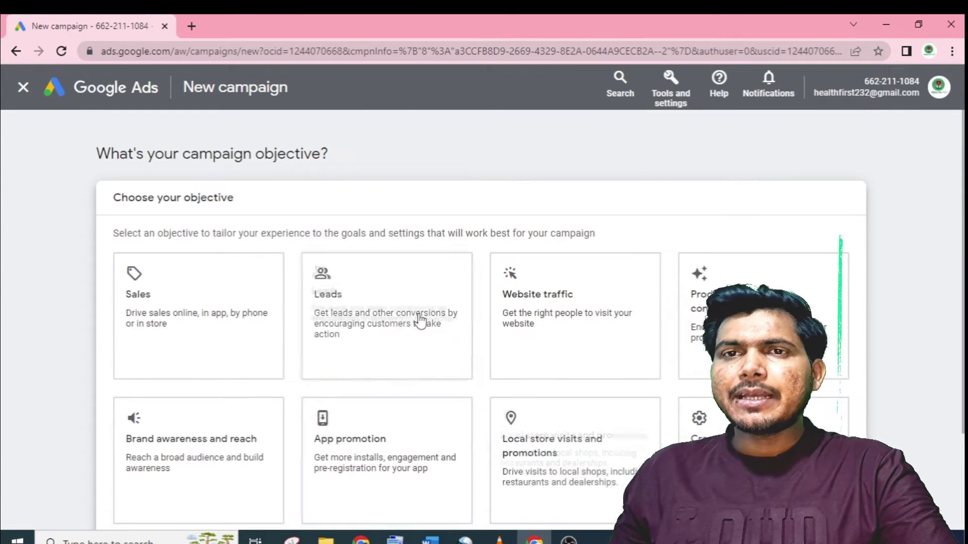
{"action": "left_click", "coordinate": [212, 264]}
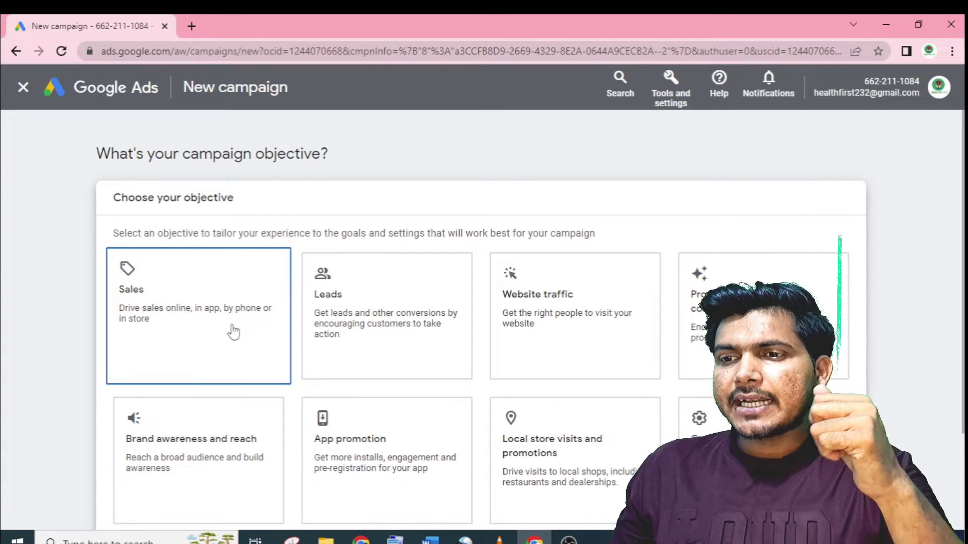
{"action": "left_click", "coordinate": [337, 316]}
{"action": "left_click", "coordinate": [538, 317]}
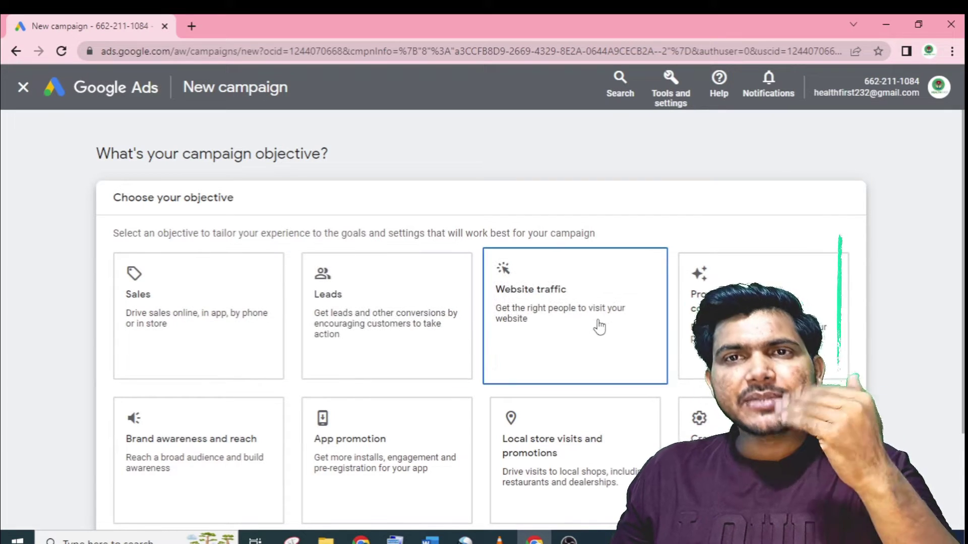
Step: Choose Brand awareness and reach as the campaign objective and Video as the campaign type
{"action": "scroll", "coordinate": [668, 328], "scroll_direction": "down", "scroll_amount": 2}
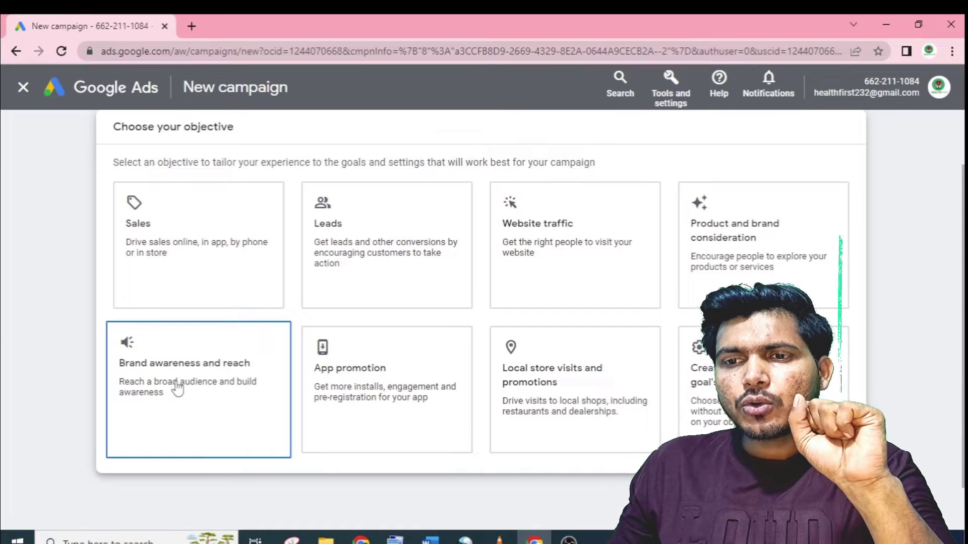
{"action": "left_click", "coordinate": [177, 389]}
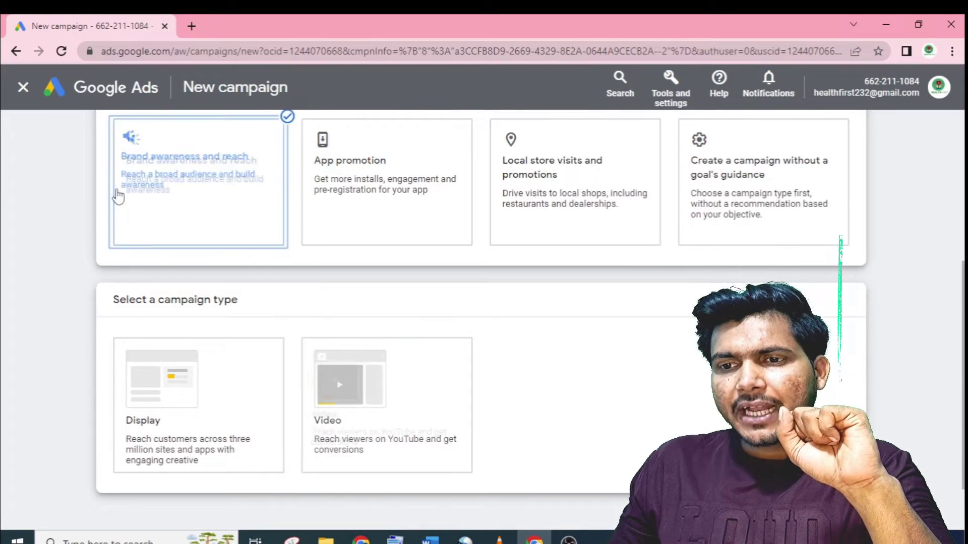
{"action": "left_click", "coordinate": [270, 410]}
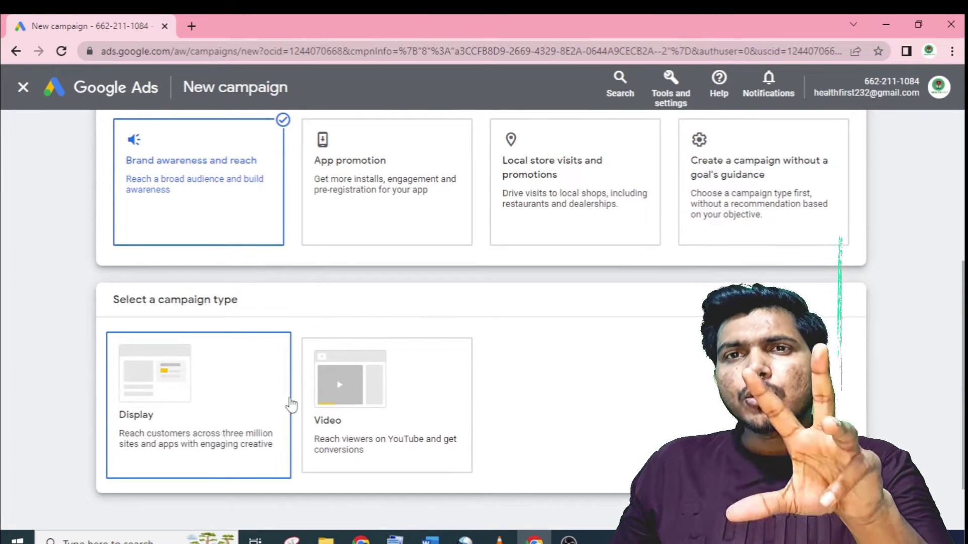
{"action": "left_click", "coordinate": [315, 403]}
{"action": "left_click", "coordinate": [150, 461]}
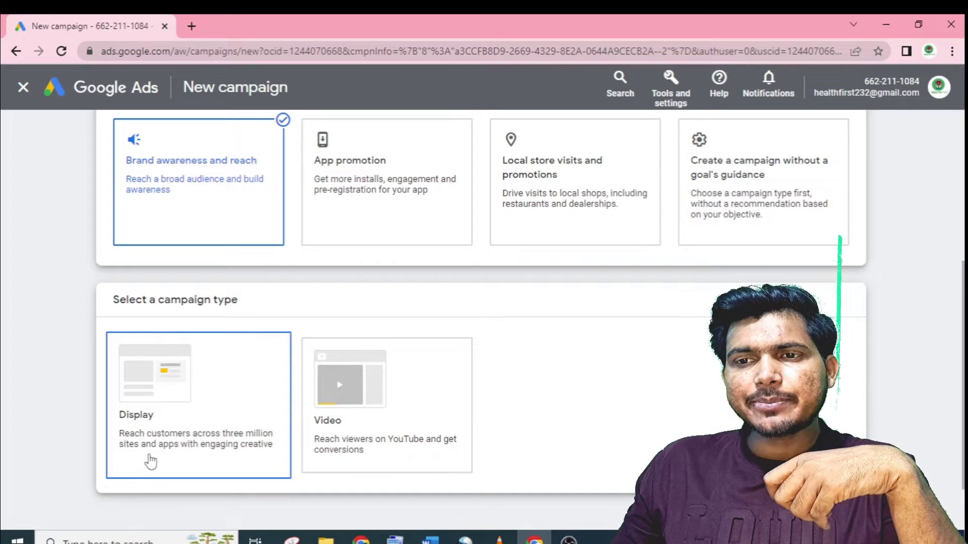
{"action": "left_click", "coordinate": [303, 460]}
{"action": "left_click", "coordinate": [379, 457]}
{"action": "left_click", "coordinate": [379, 457]}
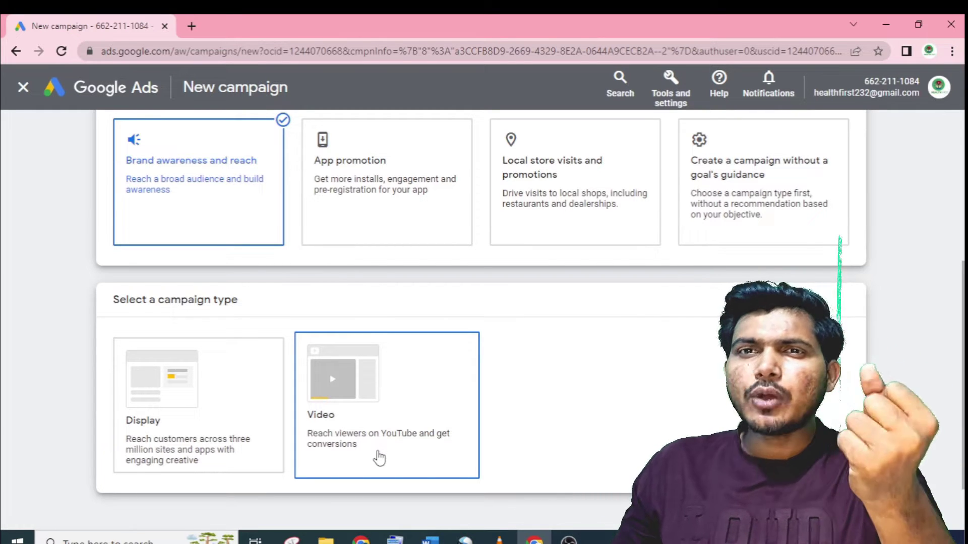
{"action": "scroll", "coordinate": [352, 410], "scroll_direction": "down", "scroll_amount": 1}
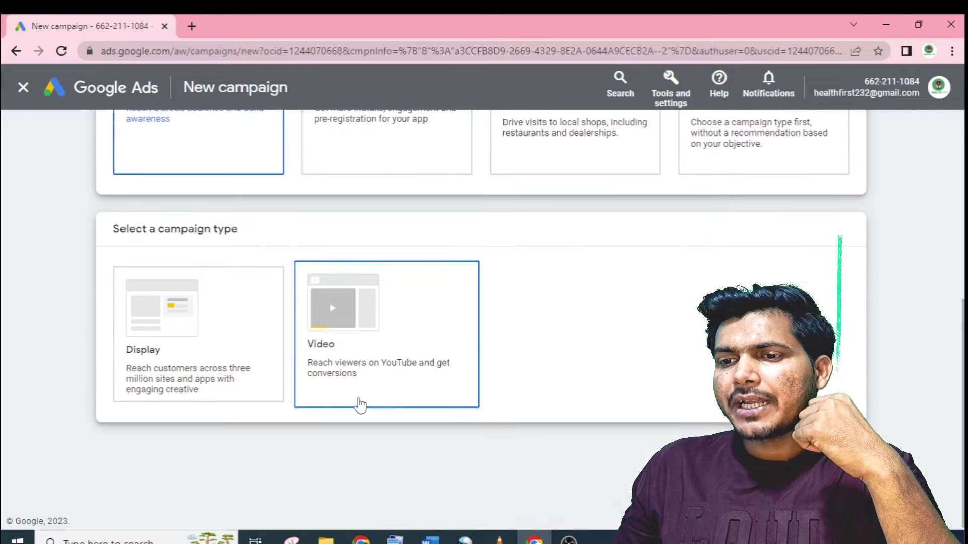
{"action": "left_click", "coordinate": [361, 385]}
Step: Keep the Video reach campaign subtype with Efficient reach and continue to the campaign settings
{"action": "scroll", "coordinate": [66, 457], "scroll_direction": "down", "scroll_amount": 1}
{"action": "scroll", "coordinate": [65, 457], "scroll_direction": "down", "scroll_amount": 5}
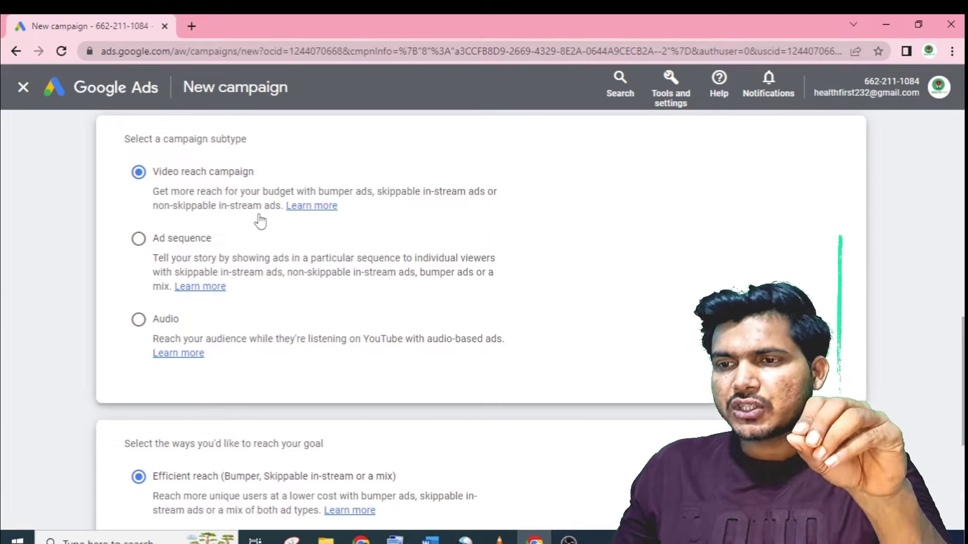
{"action": "scroll", "coordinate": [355, 210], "scroll_direction": "down", "scroll_amount": 1}
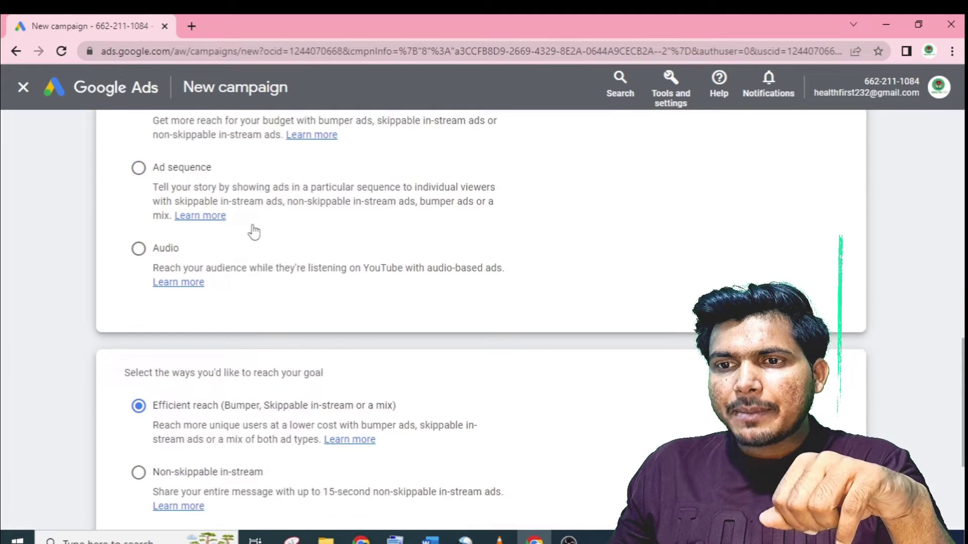
{"action": "scroll", "coordinate": [254, 232], "scroll_direction": "up", "scroll_amount": 2}
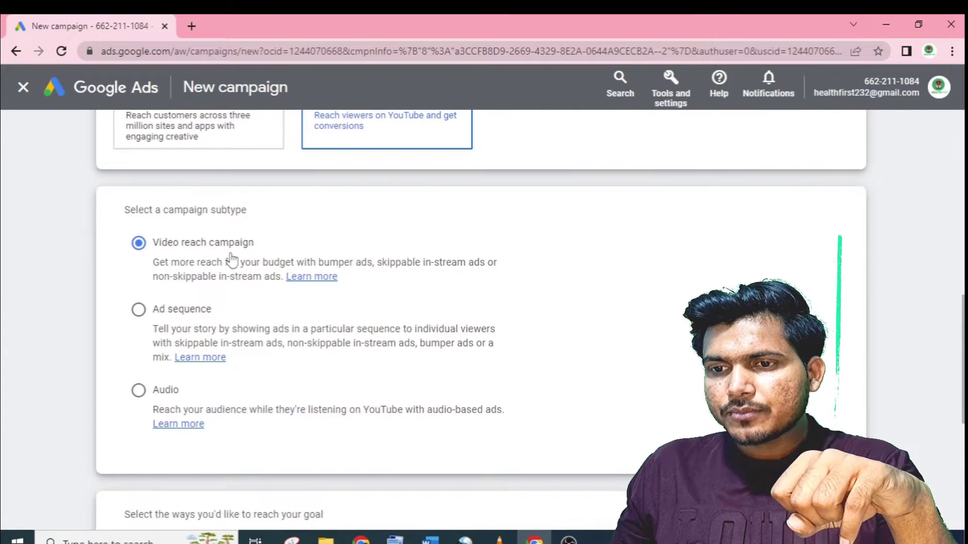
{"action": "scroll", "coordinate": [231, 260], "scroll_direction": "down", "scroll_amount": 3}
{"action": "scroll", "coordinate": [244, 282], "scroll_direction": "down", "scroll_amount": 1}
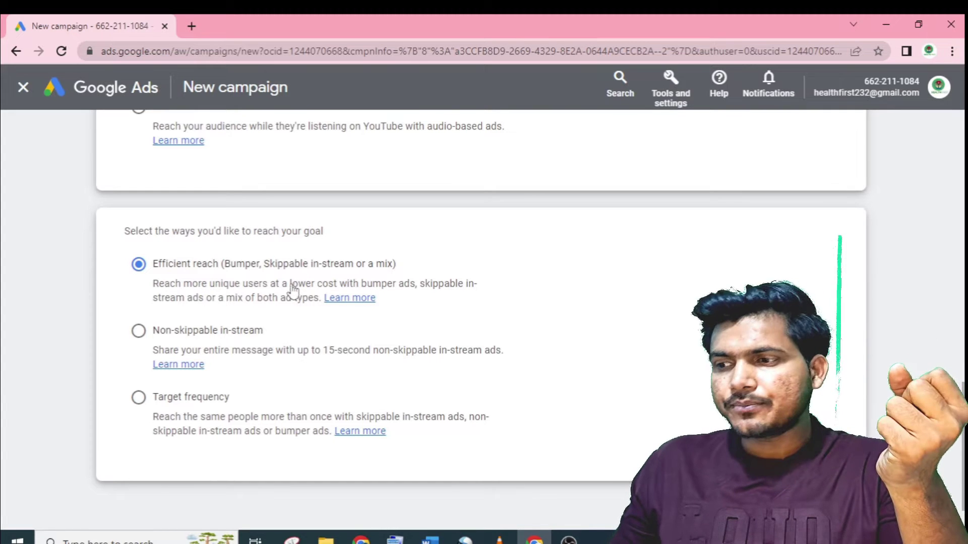
{"action": "scroll", "coordinate": [621, 413], "scroll_direction": "down", "scroll_amount": 2}
{"action": "left_click", "coordinate": [827, 434]}
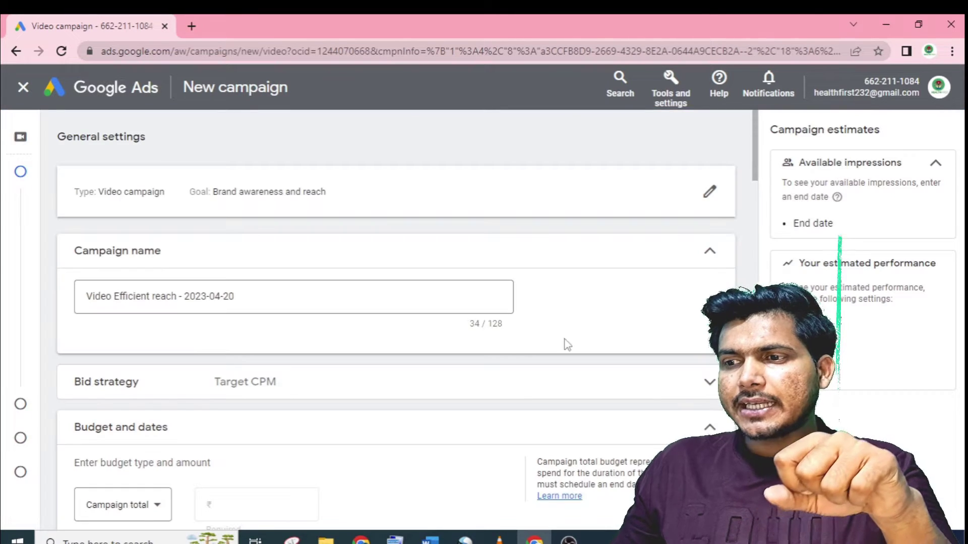
Step: Review the draft's location, language, ad group and targeting settings, and close the campaign without completing it
{"action": "scroll", "coordinate": [566, 341], "scroll_direction": "down", "scroll_amount": 12}
{"action": "scroll", "coordinate": [290, 273], "scroll_direction": "up", "scroll_amount": 12}
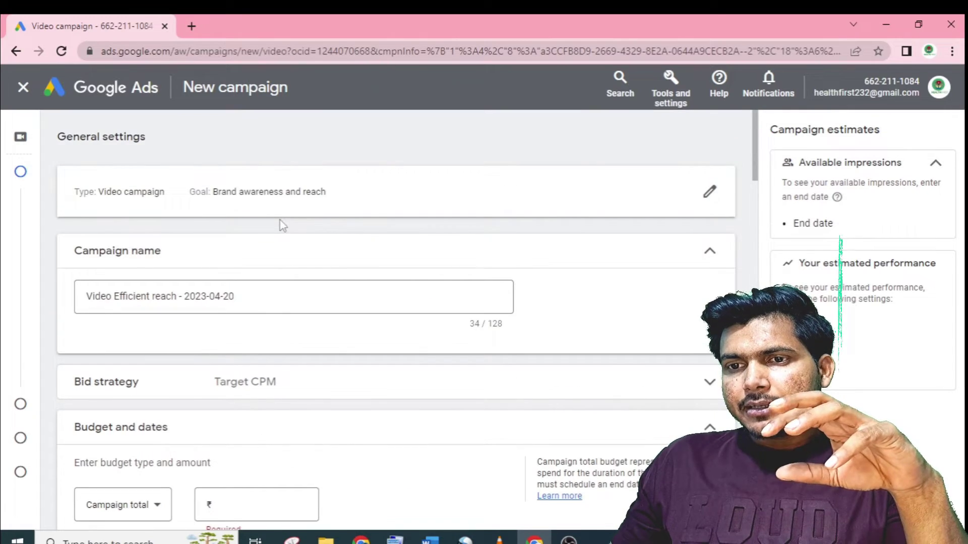
{"action": "scroll", "coordinate": [348, 267], "scroll_direction": "down", "scroll_amount": 20}
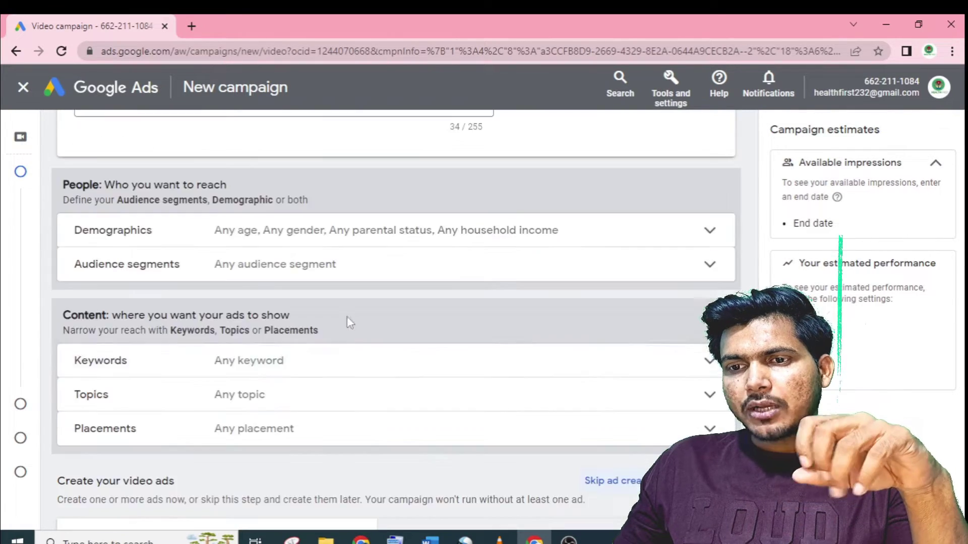
{"action": "scroll", "coordinate": [363, 377], "scroll_direction": "down", "scroll_amount": 5}
{"action": "scroll", "coordinate": [352, 378], "scroll_direction": "up", "scroll_amount": 20}
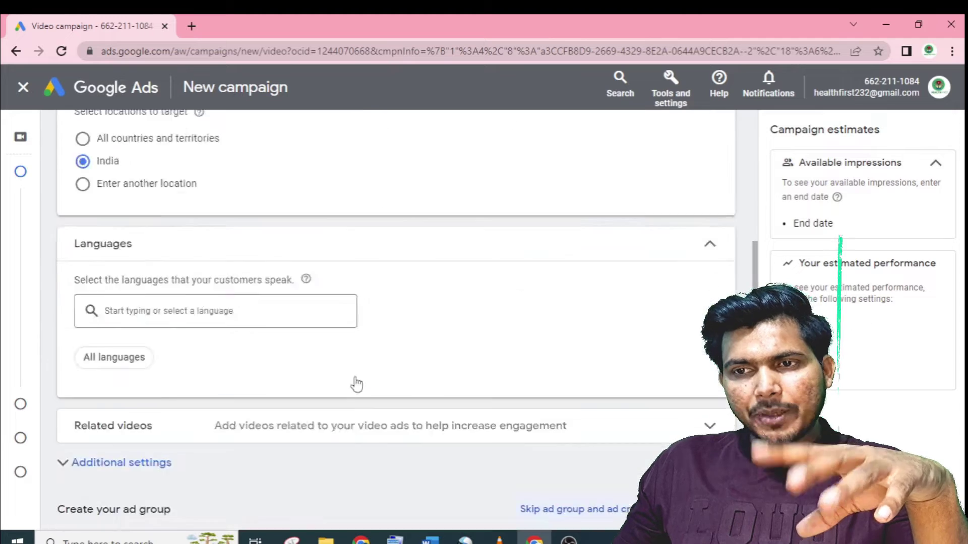
{"action": "scroll", "coordinate": [378, 340], "scroll_direction": "down", "scroll_amount": 2}
{"action": "scroll", "coordinate": [417, 352], "scroll_direction": "up", "scroll_amount": 3}
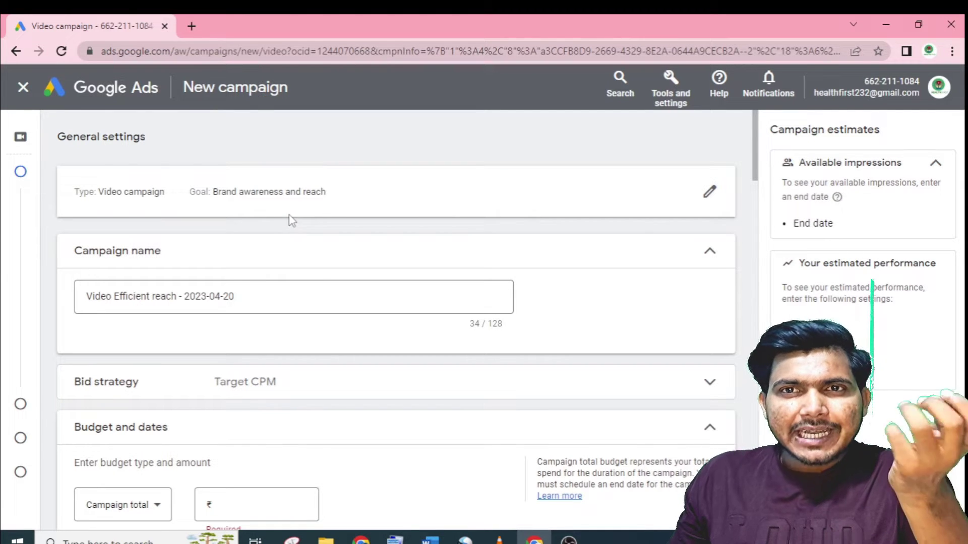
{"action": "left_click", "coordinate": [23, 88]}
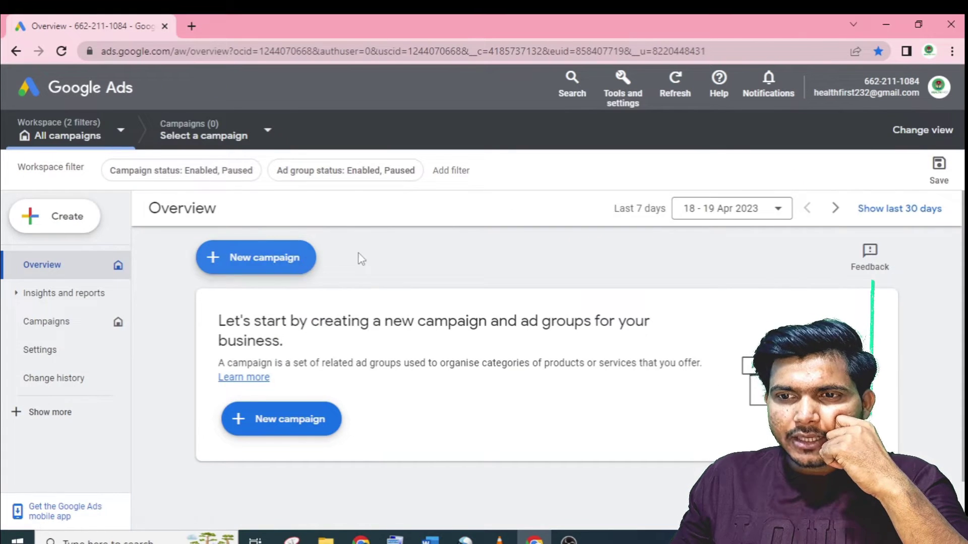
Step: Start a new campaign and choose to create it without a goal's guidance
{"action": "left_click", "coordinate": [258, 262]}
{"action": "scroll", "coordinate": [389, 298], "scroll_direction": "down", "scroll_amount": 2}
{"action": "scroll", "coordinate": [387, 292], "scroll_direction": "up", "scroll_amount": 2}
{"action": "scroll", "coordinate": [239, 226], "scroll_direction": "down", "scroll_amount": 2}
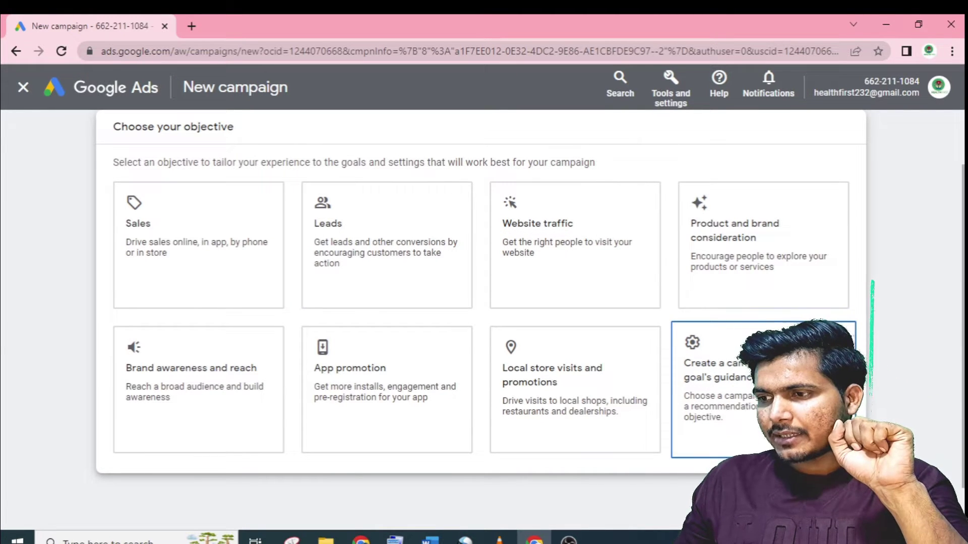
{"action": "left_click", "coordinate": [737, 407]}
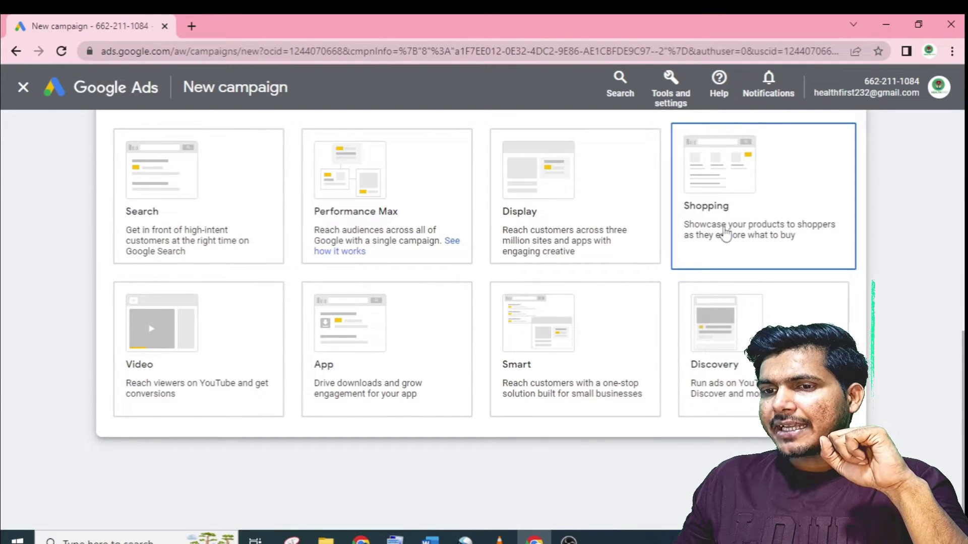
Step: Select the Video campaign type with the Custom video campaign subtype and continue to the campaign settings
{"action": "left_click", "coordinate": [197, 362]}
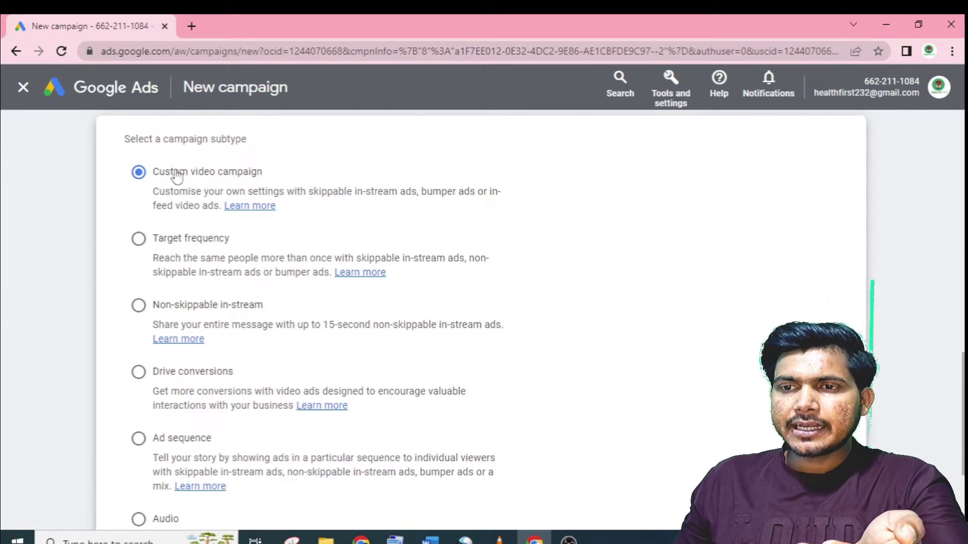
{"action": "scroll", "coordinate": [249, 234], "scroll_direction": "down", "scroll_amount": 4}
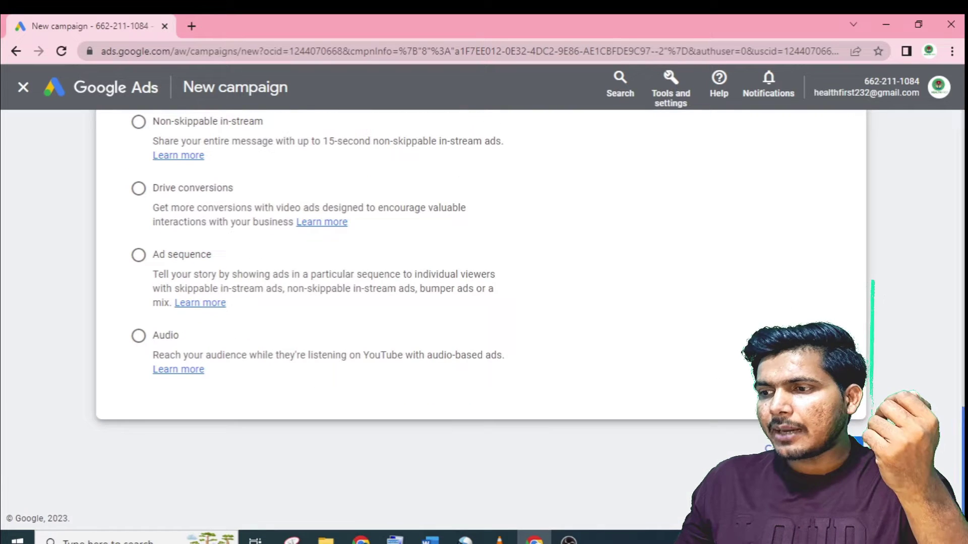
{"action": "left_click", "coordinate": [806, 448]}
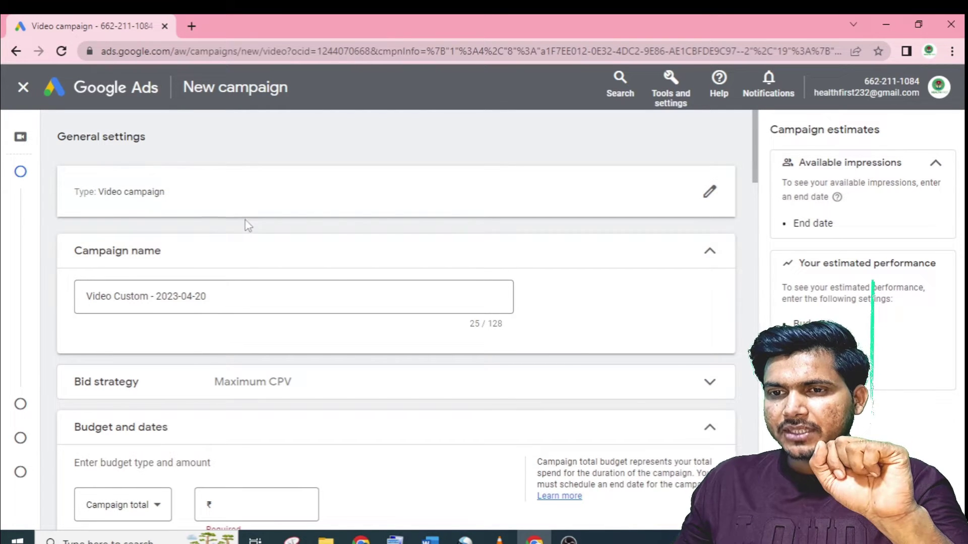
Step: Rename the campaign as "YOUTUBE ADS COURSE- 18-45"
{"action": "scroll", "coordinate": [246, 220], "scroll_direction": "down", "scroll_amount": 1}
{"action": "scroll", "coordinate": [309, 296], "scroll_direction": "down", "scroll_amount": 10}
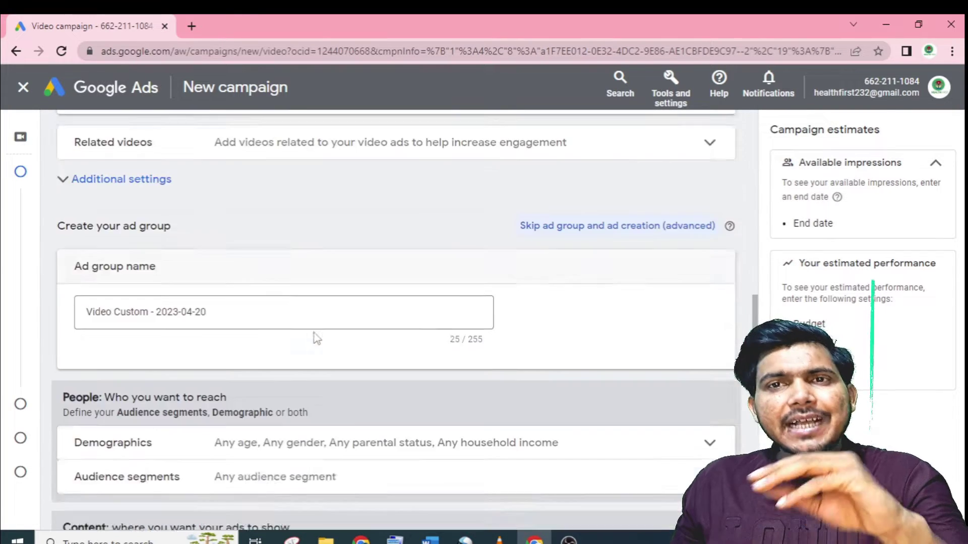
{"action": "scroll", "coordinate": [318, 337], "scroll_direction": "up", "scroll_amount": 15}
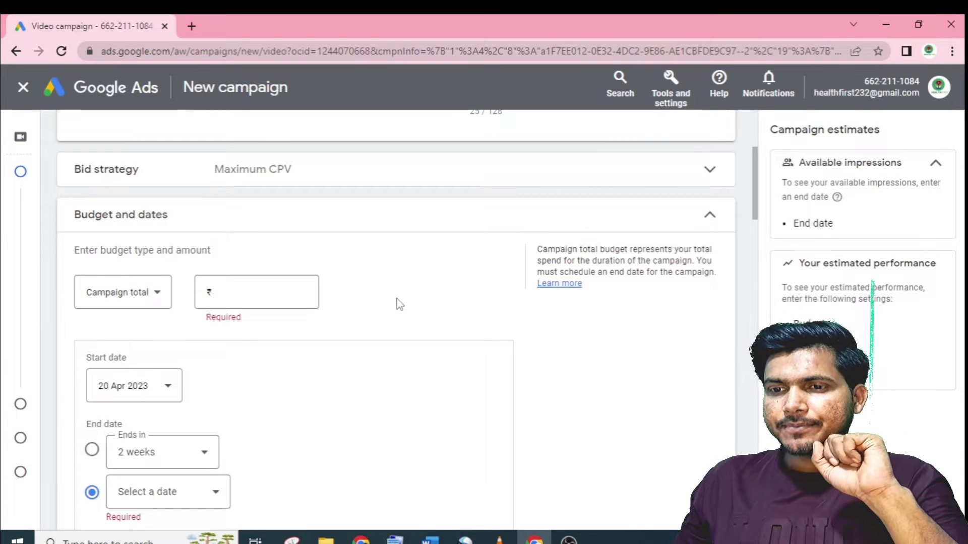
{"action": "scroll", "coordinate": [278, 325], "scroll_direction": "up", "scroll_amount": 4}
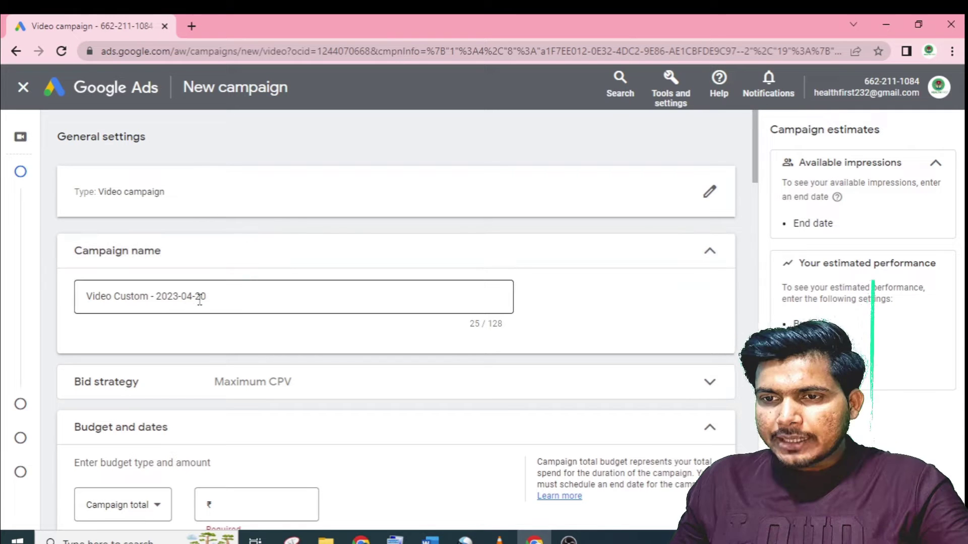
{"action": "left_click_drag", "start_coordinate": [235, 301], "coordinate": [83, 301]}
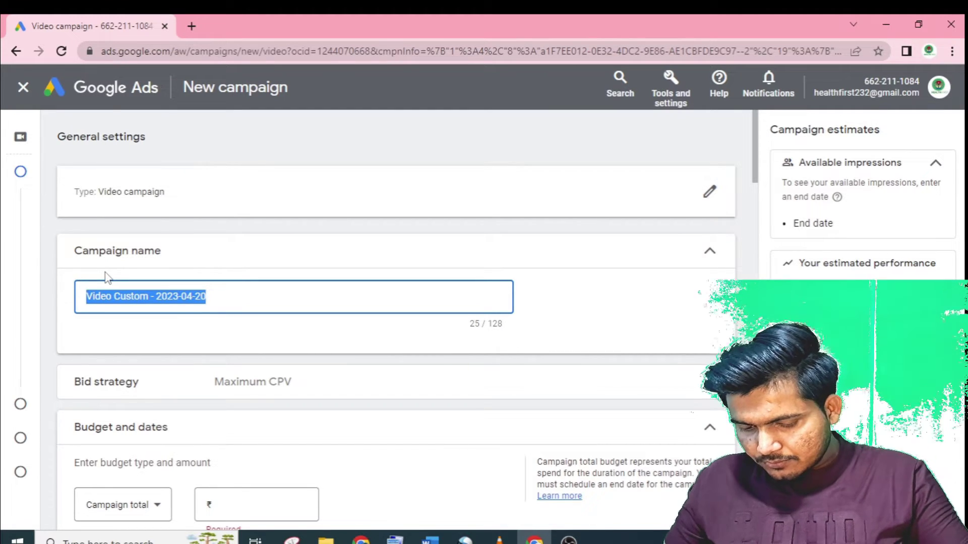
{"action": "type", "text": "YOUTUBE"}
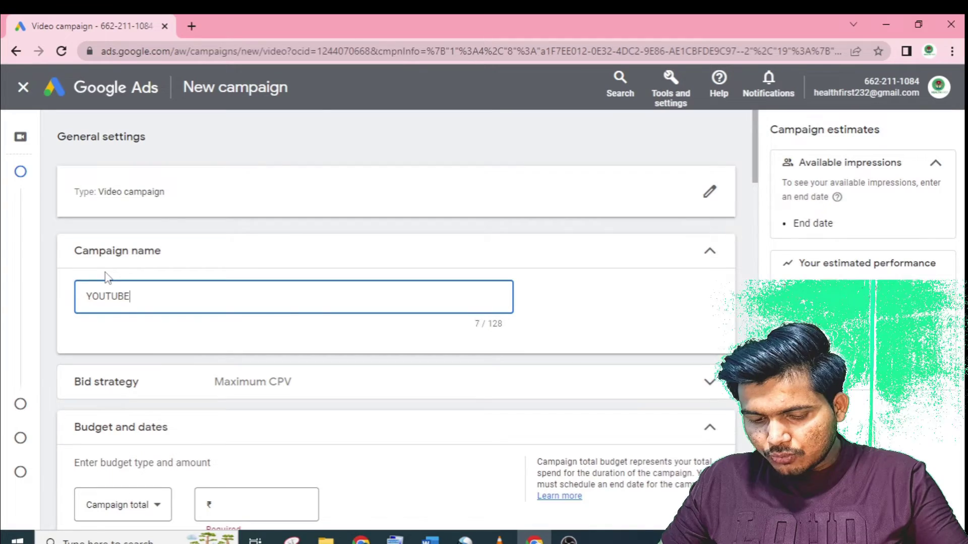
{"action": "type", "text": " ADS COUR"}
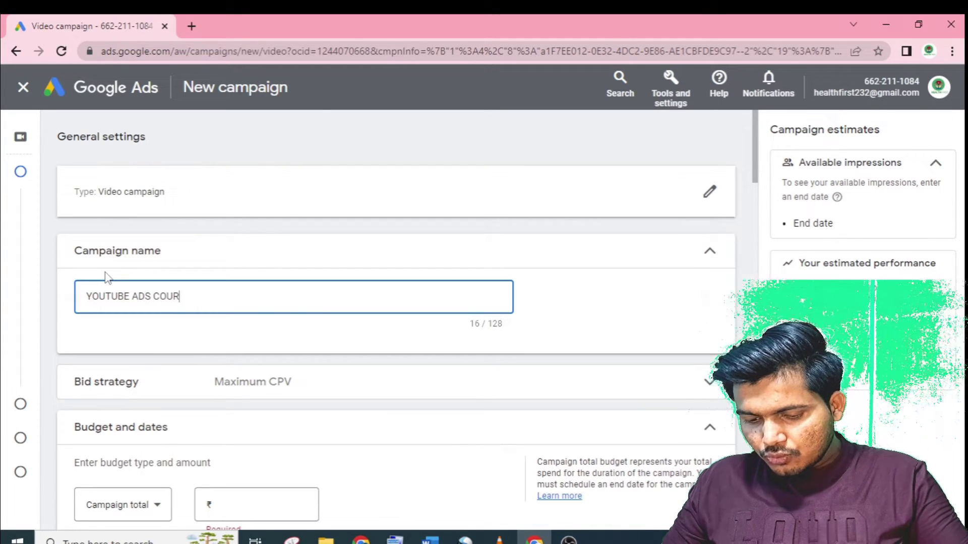
{"action": "type", "text": "SE- "}
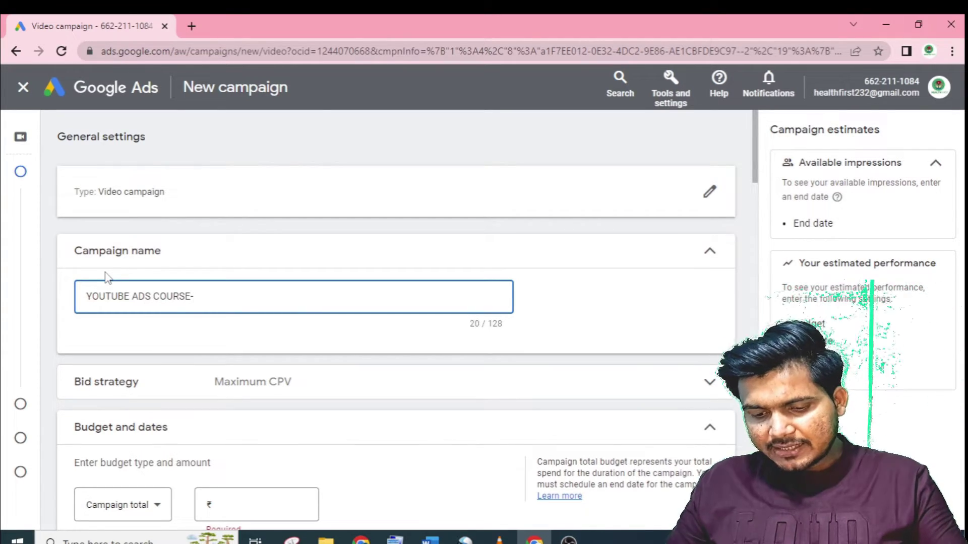
{"action": "type", "text": "1"}
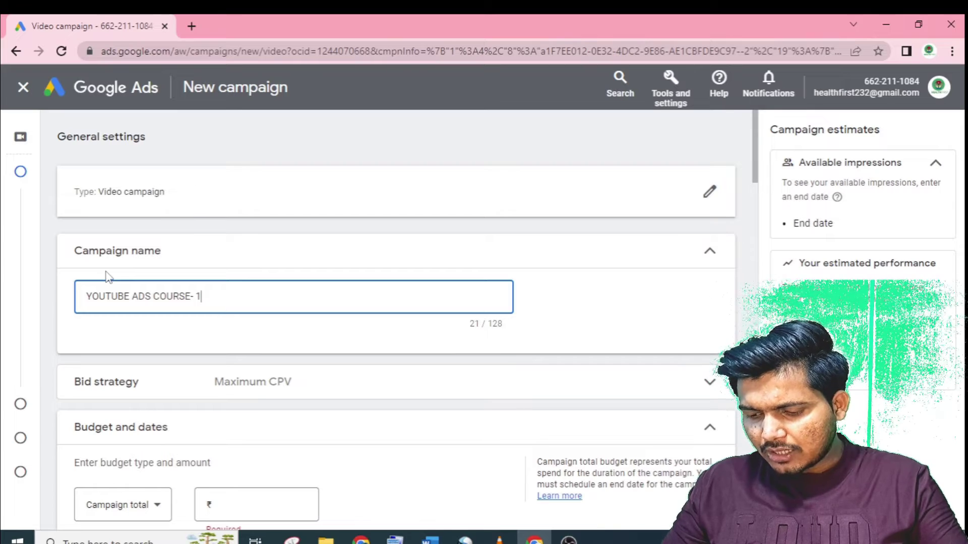
{"action": "type", "text": "8-"}
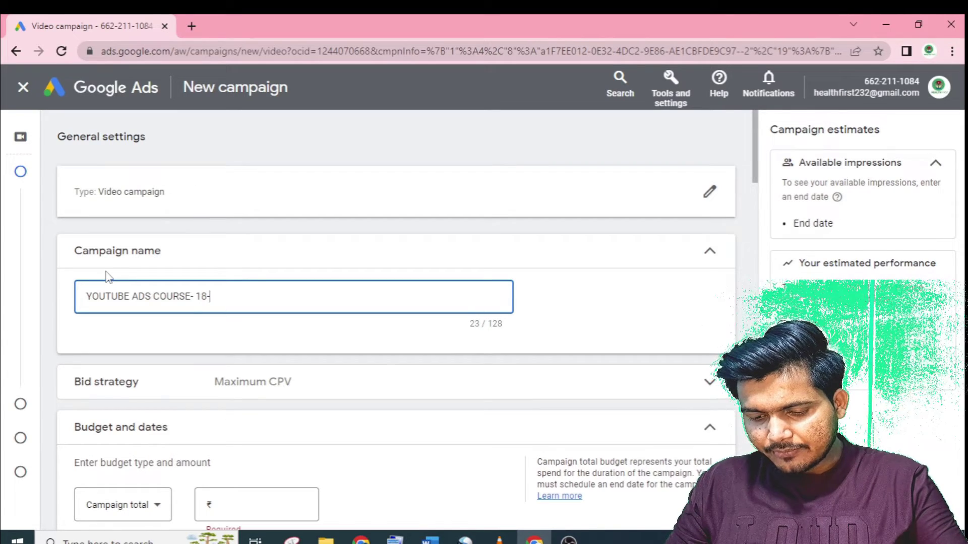
{"action": "type", "text": "45"}
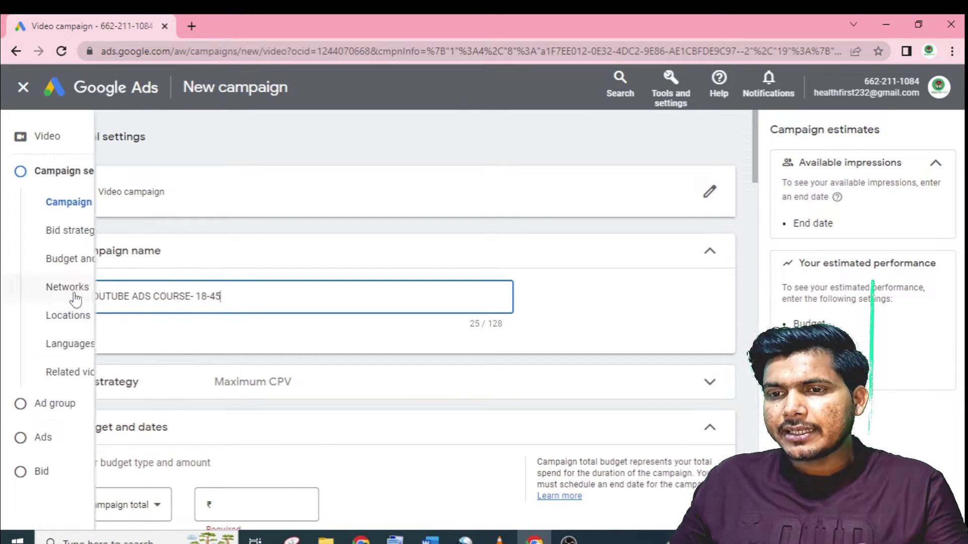
{"action": "scroll", "coordinate": [242, 305], "scroll_direction": "down", "scroll_amount": 1}
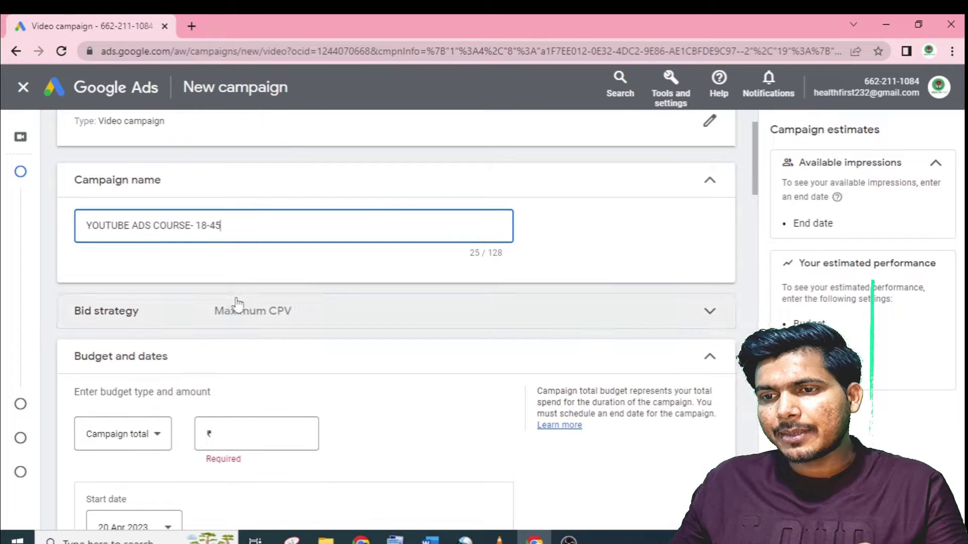
{"action": "left_click", "coordinate": [572, 237]}
Step: Compare the Maximum CPV and Target CPM bid strategies and set the campaign's bid strategy to Target CPM
{"action": "scroll", "coordinate": [741, 270], "scroll_direction": "down", "scroll_amount": 1}
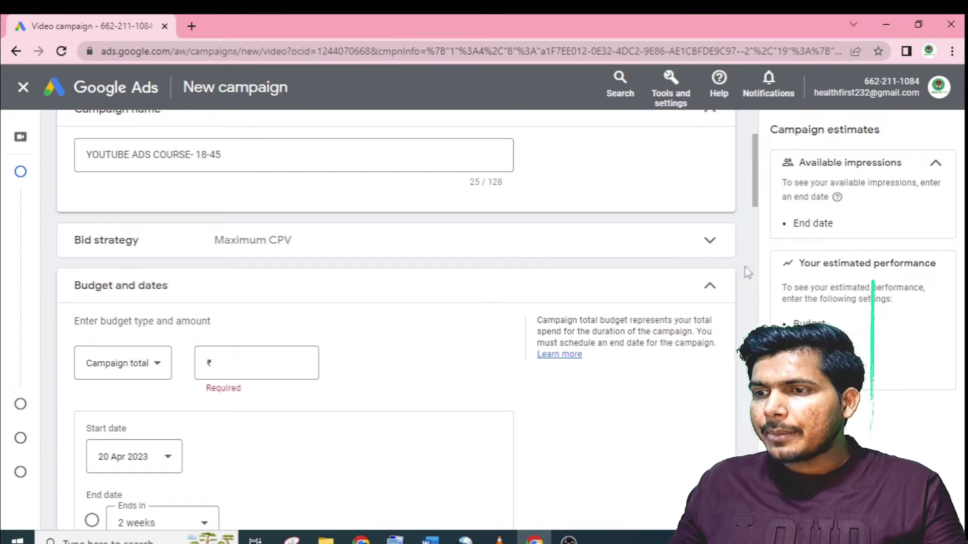
{"action": "left_click", "coordinate": [715, 253]}
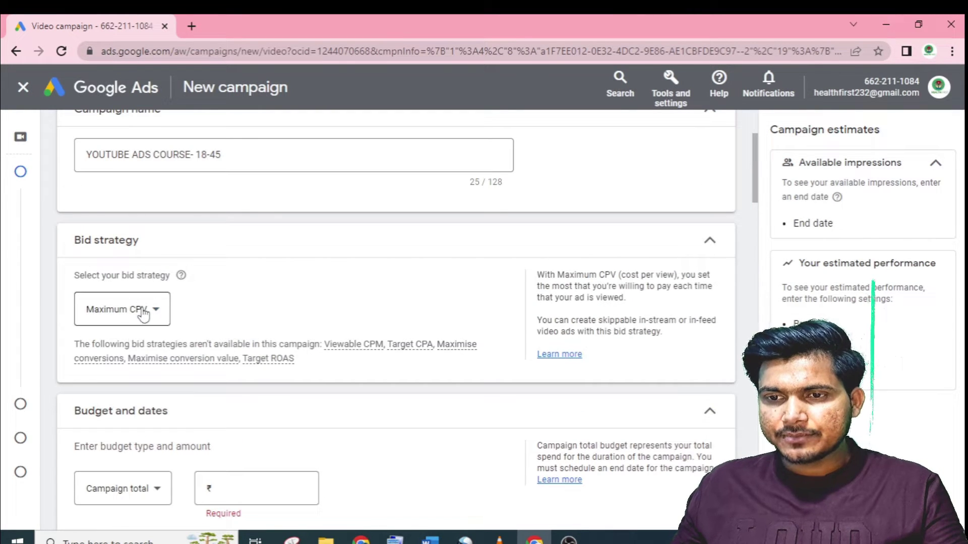
{"action": "left_click", "coordinate": [146, 320]}
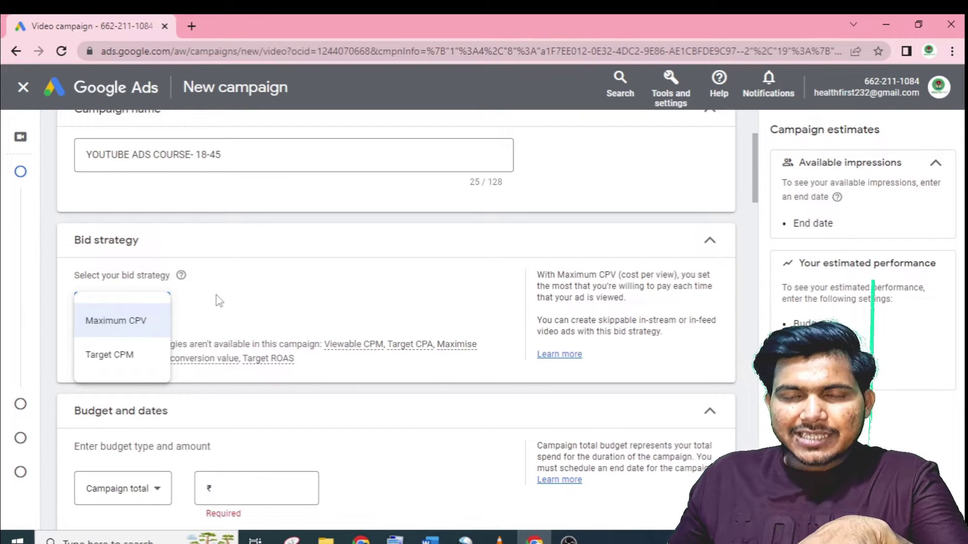
{"action": "left_click", "coordinate": [118, 359]}
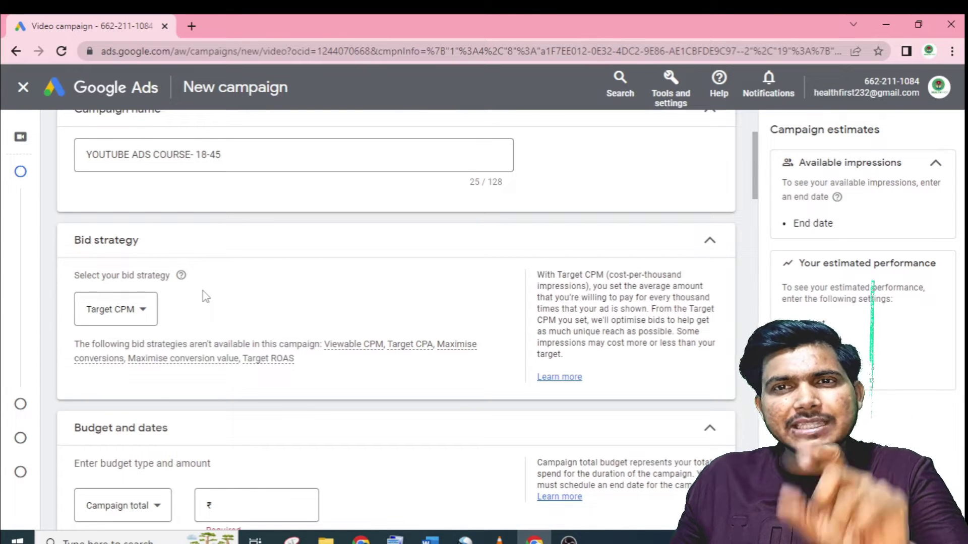
{"action": "left_click", "coordinate": [140, 306]}
{"action": "left_click", "coordinate": [121, 332]}
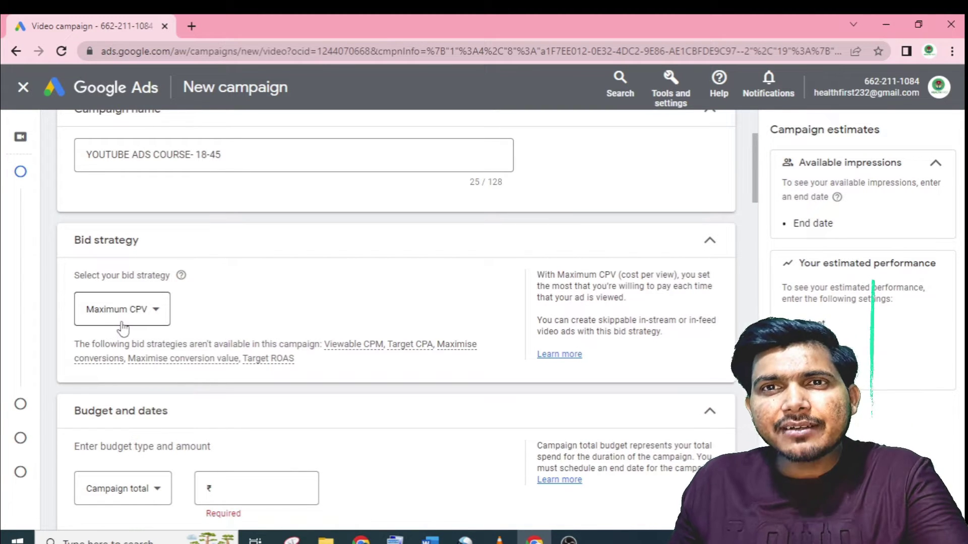
{"action": "left_click", "coordinate": [129, 310]}
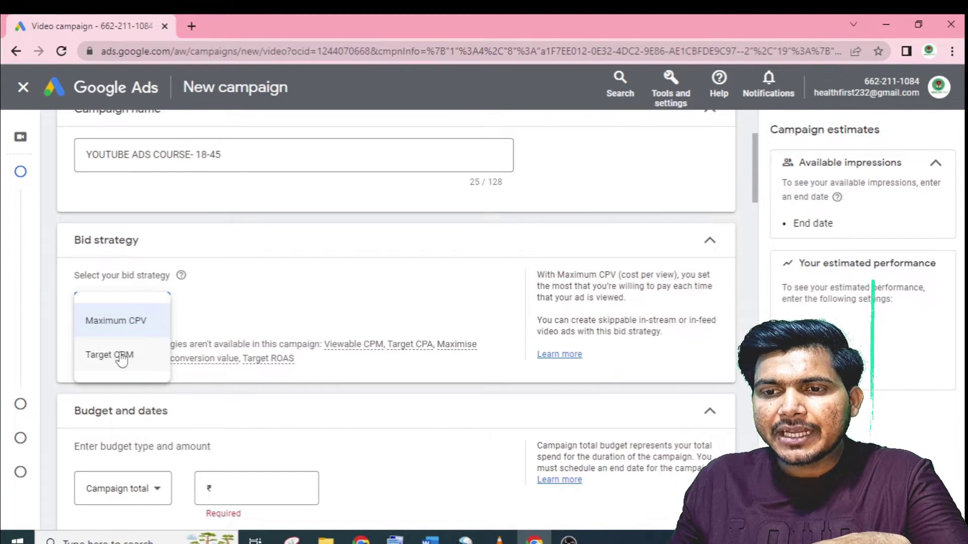
{"action": "left_click", "coordinate": [121, 356]}
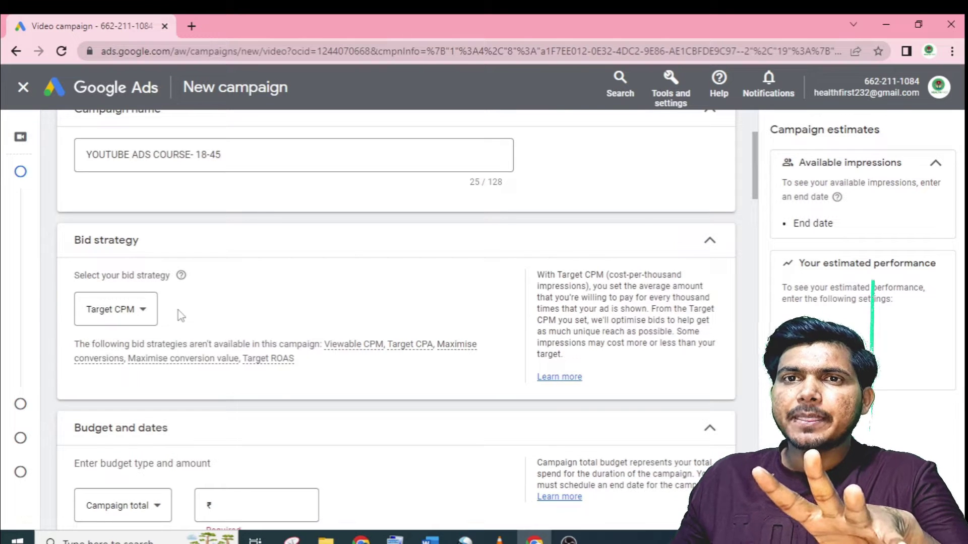
Step: Change the budget type to Daily and set the budget amount to ₹1,500.00
{"action": "scroll", "coordinate": [181, 316], "scroll_direction": "down", "scroll_amount": 3}
{"action": "scroll", "coordinate": [204, 327], "scroll_direction": "up", "scroll_amount": 3}
{"action": "scroll", "coordinate": [205, 326], "scroll_direction": "down", "scroll_amount": 3}
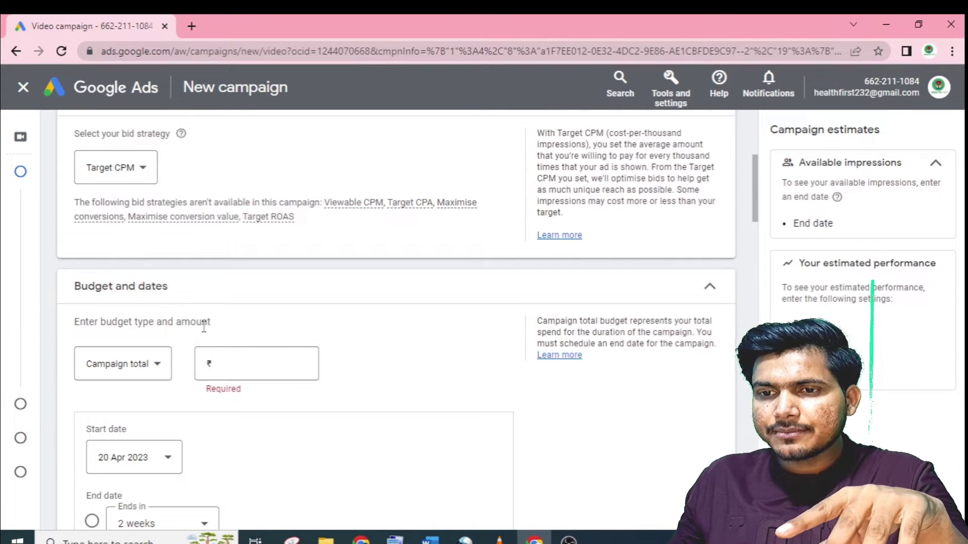
{"action": "scroll", "coordinate": [201, 328], "scroll_direction": "down", "scroll_amount": 1}
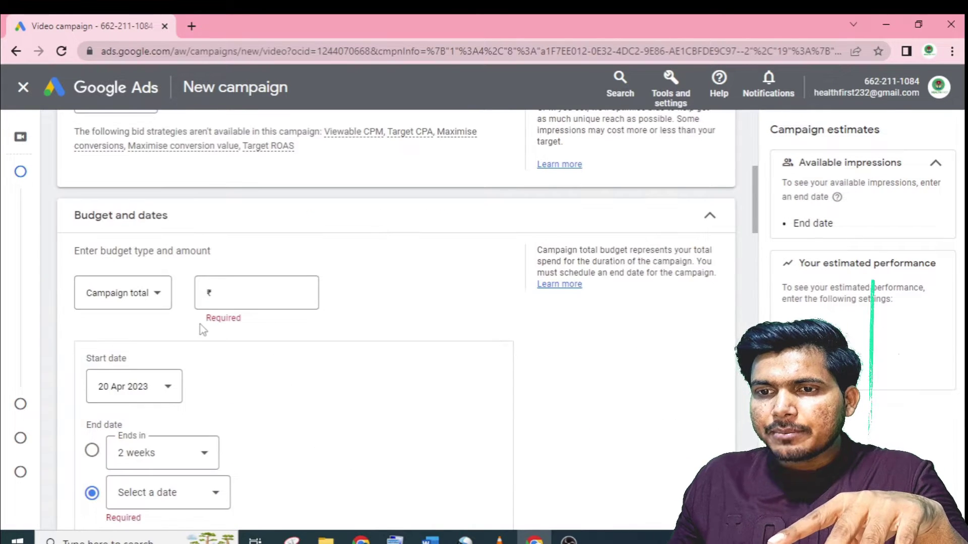
{"action": "left_click", "coordinate": [141, 302]}
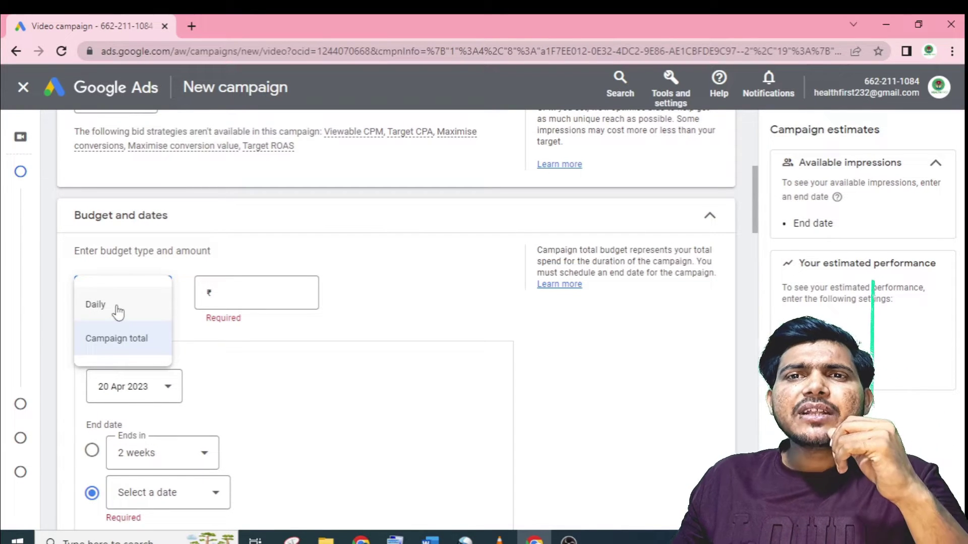
{"action": "left_click", "coordinate": [118, 305]}
{"action": "left_click", "coordinate": [216, 289]}
{"action": "type", "text": "1,500."}
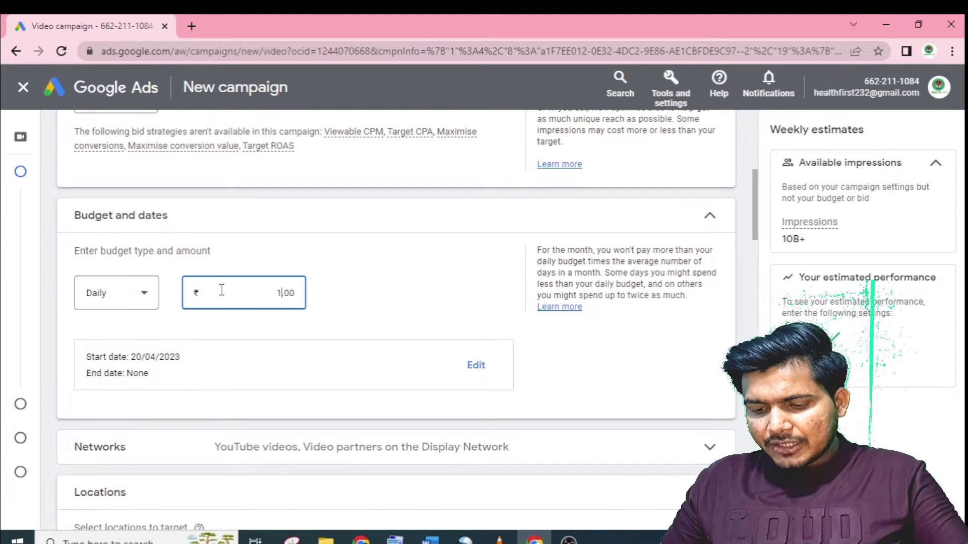
{"action": "type", "text": "00"}
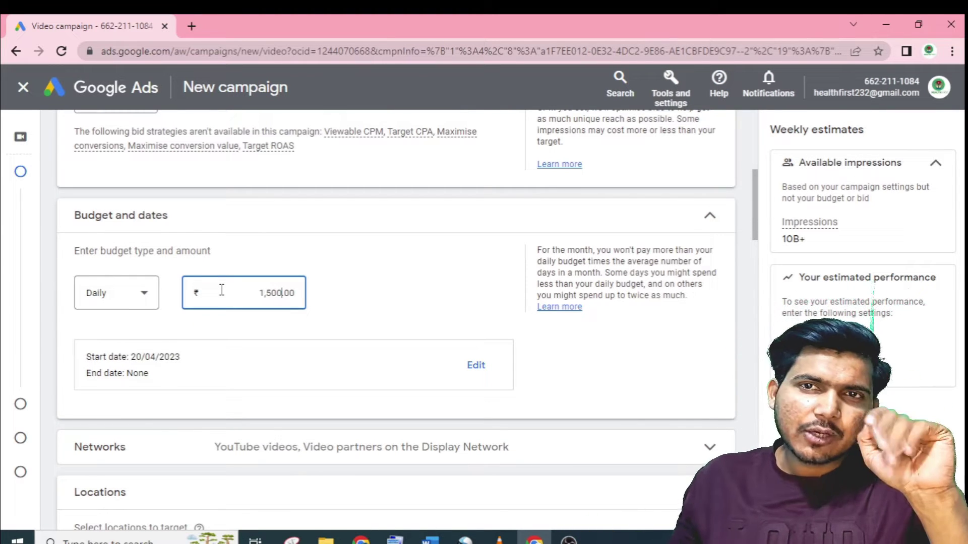
{"action": "left_click", "coordinate": [386, 301]}
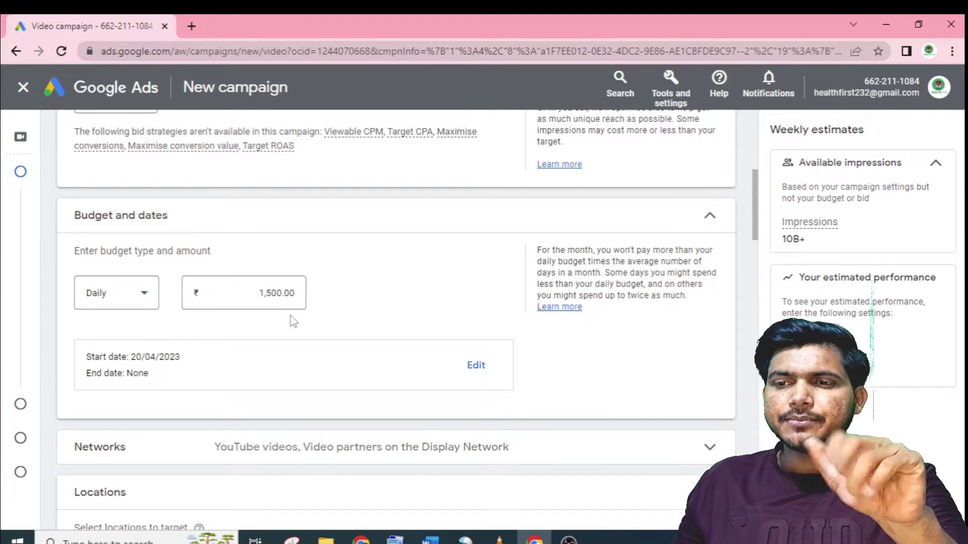
Step: Open the campaign's start and end dates for editing and set the end date to 30 Apr 2023
{"action": "left_click", "coordinate": [468, 369]}
{"action": "scroll", "coordinate": [292, 363], "scroll_direction": "down", "scroll_amount": 1}
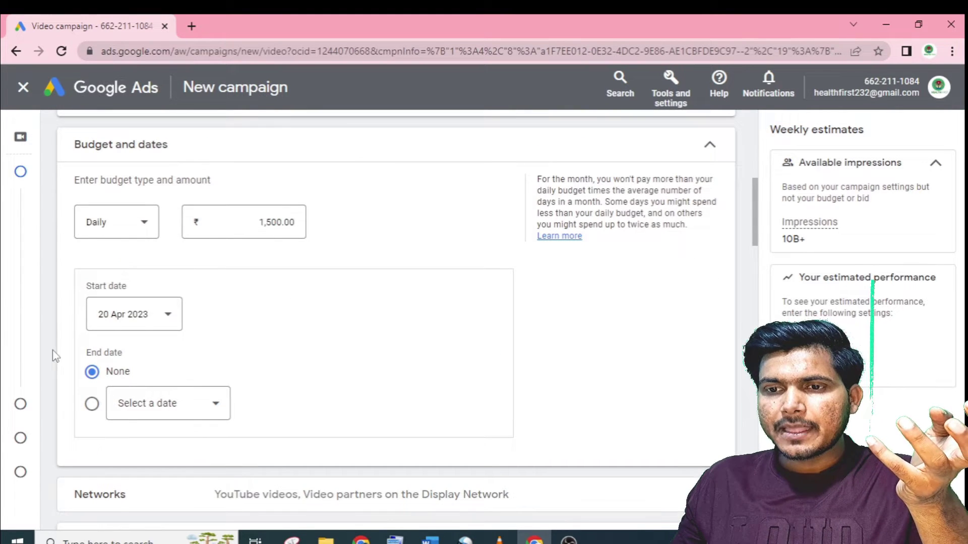
{"action": "left_click", "coordinate": [166, 318]}
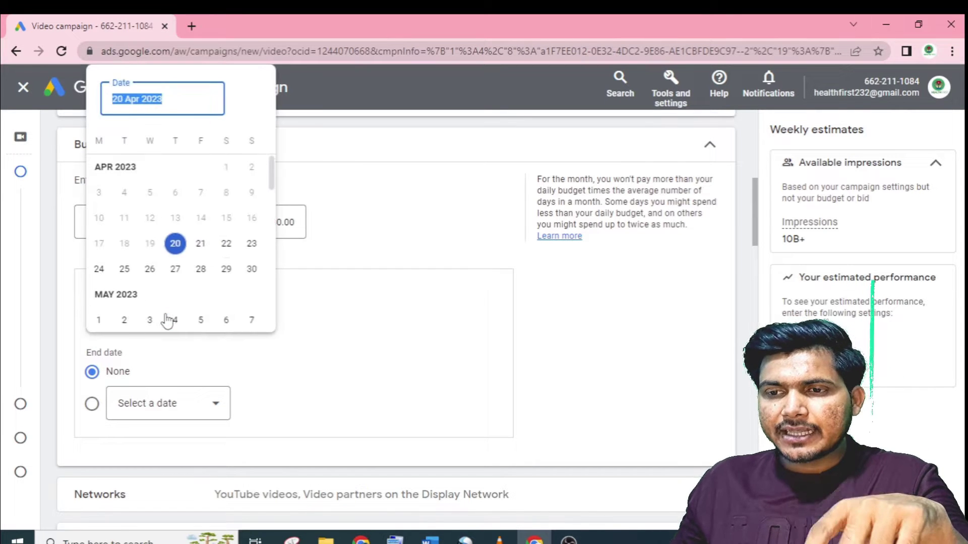
{"action": "key", "text": "Escape"}
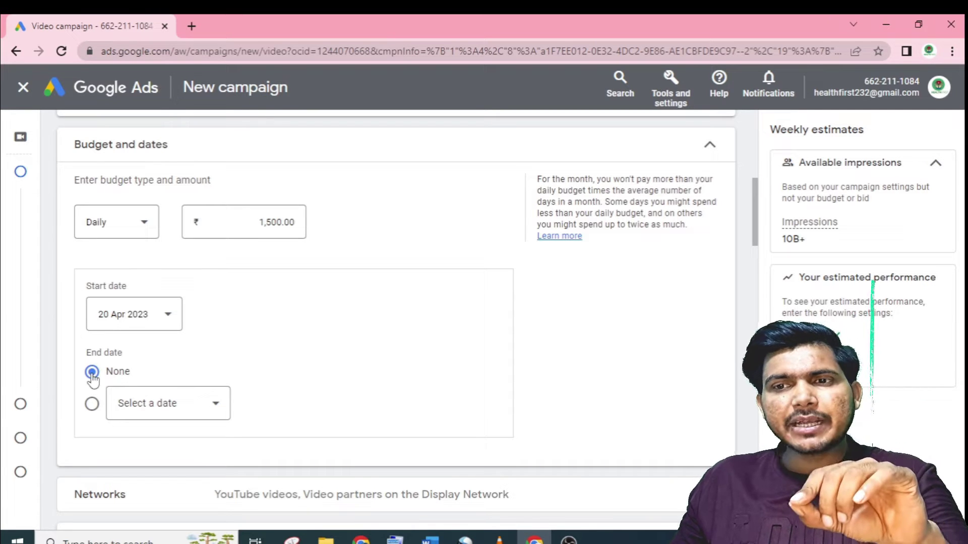
{"action": "left_click", "coordinate": [175, 417]}
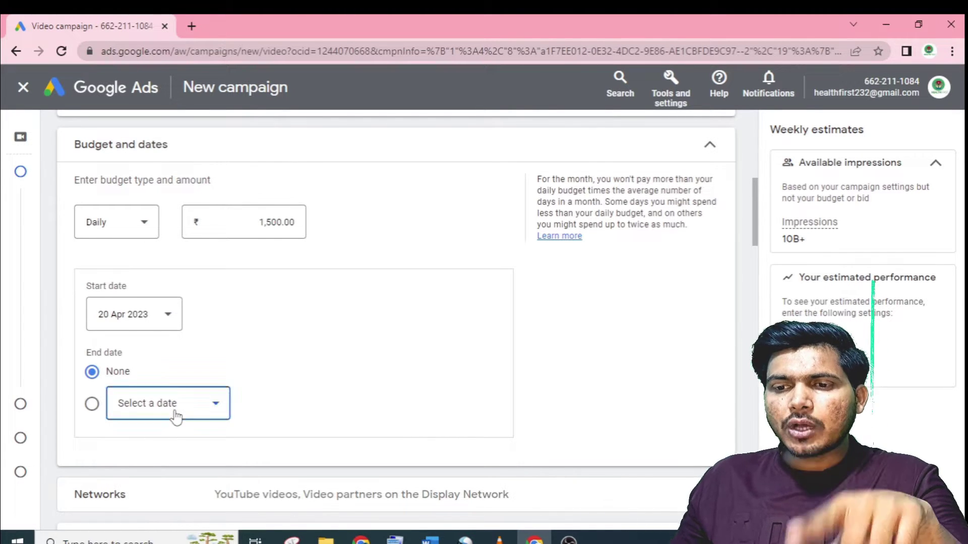
{"action": "left_click", "coordinate": [269, 359]}
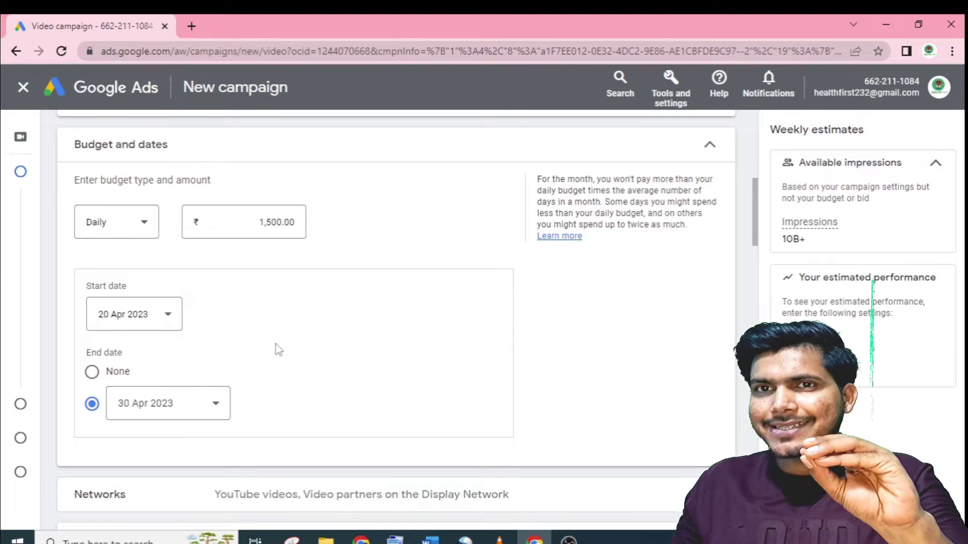
Step: Expand the Networks settings and examine the options for YouTube search results, YouTube videos and video partners on the Display Network
{"action": "scroll", "coordinate": [278, 353], "scroll_direction": "down", "scroll_amount": 1}
{"action": "scroll", "coordinate": [346, 342], "scroll_direction": "down", "scroll_amount": 1}
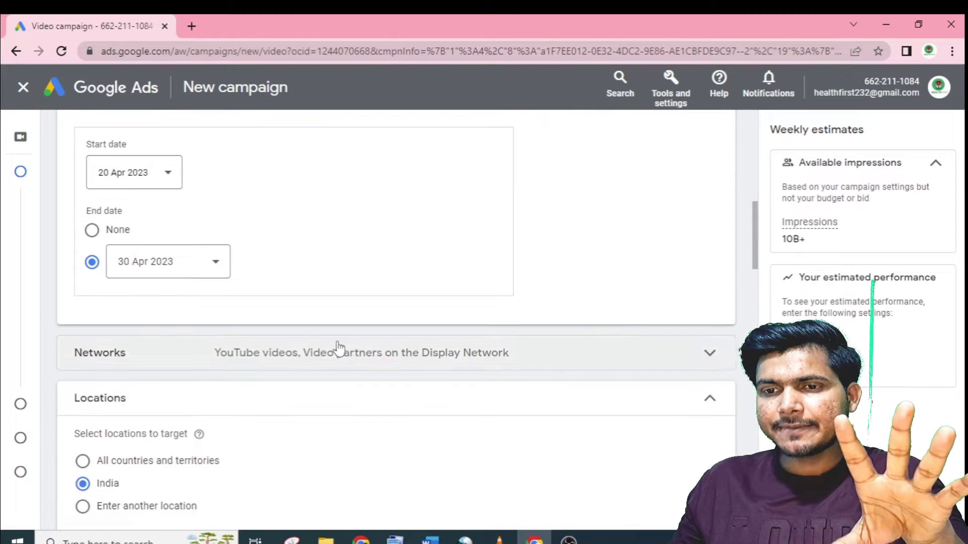
{"action": "scroll", "coordinate": [654, 326], "scroll_direction": "down", "scroll_amount": 1}
{"action": "left_click", "coordinate": [708, 282]}
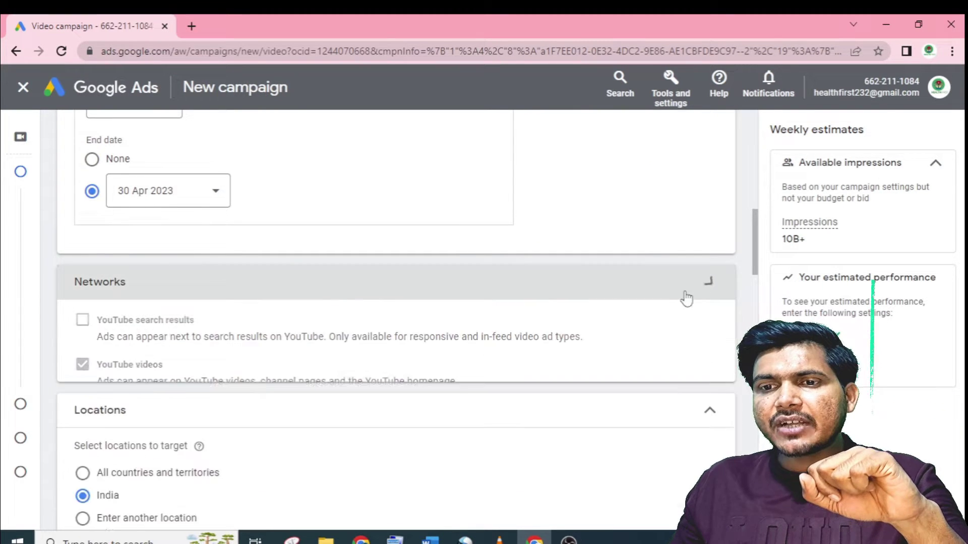
{"action": "scroll", "coordinate": [321, 359], "scroll_direction": "down", "scroll_amount": 1}
{"action": "scroll", "coordinate": [321, 359], "scroll_direction": "up", "scroll_amount": 3}
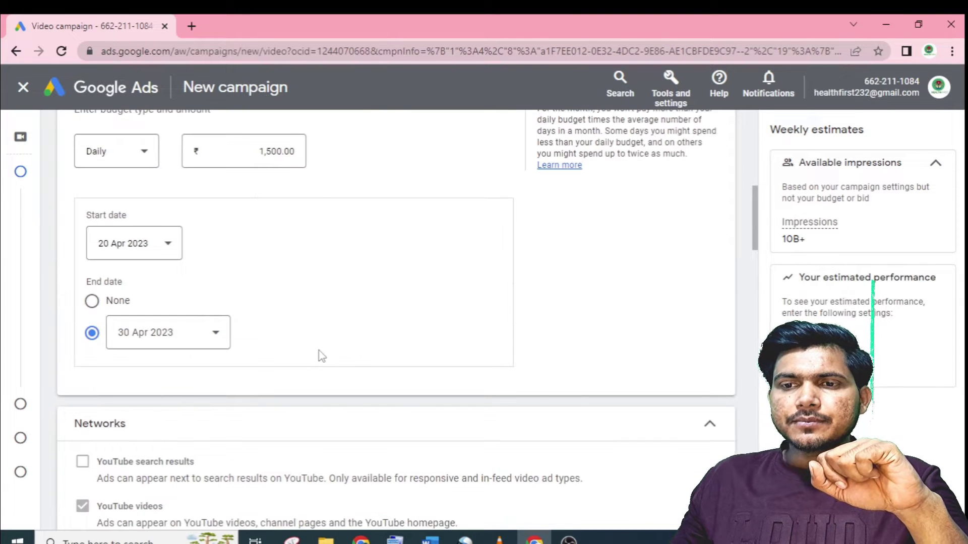
{"action": "scroll", "coordinate": [319, 356], "scroll_direction": "down", "scroll_amount": 1}
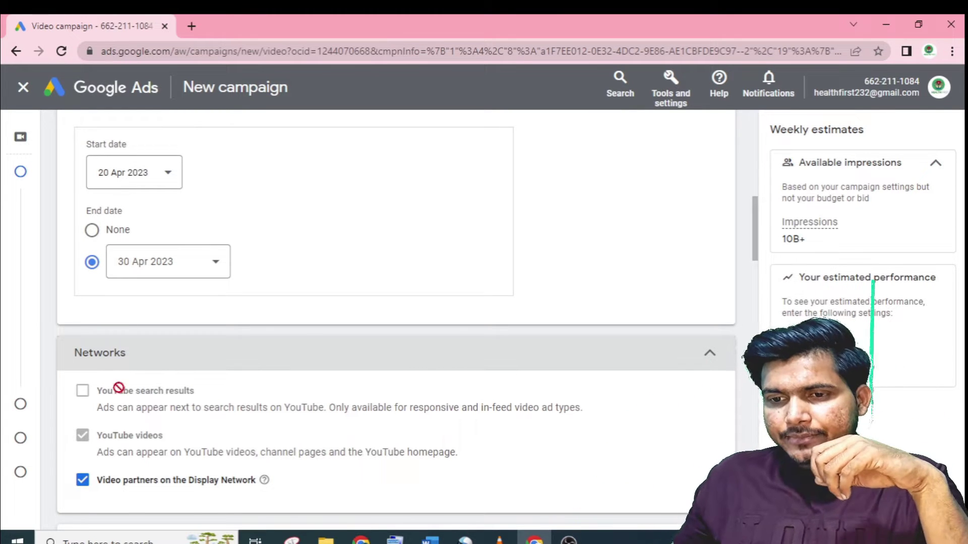
{"action": "mouse_move", "coordinate": [87, 391]}
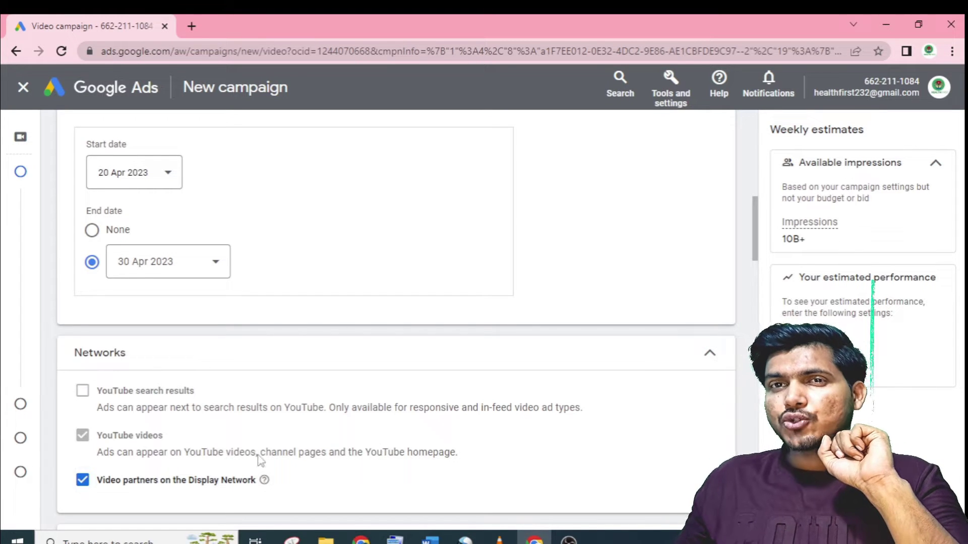
{"action": "scroll", "coordinate": [386, 427], "scroll_direction": "down", "scroll_amount": 1}
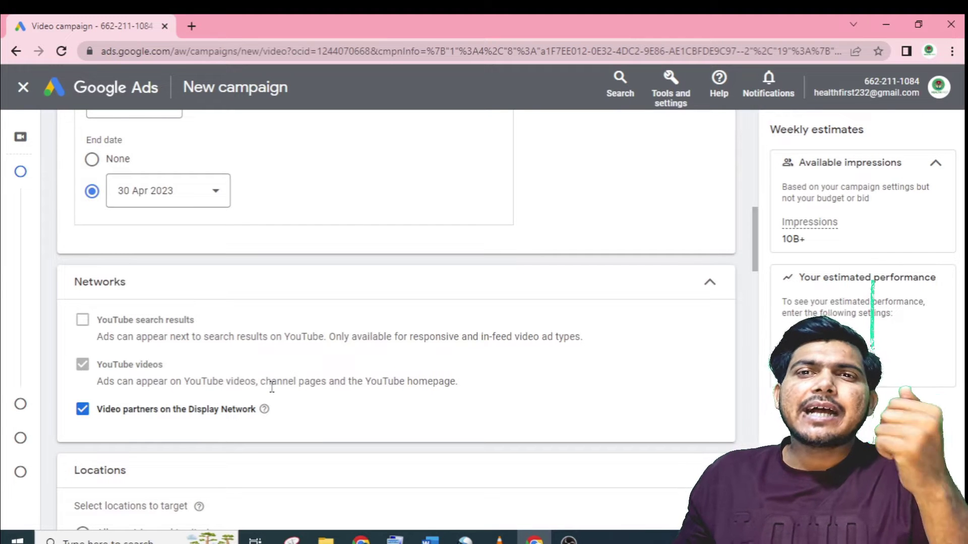
Step: Switch the campaign's location targeting to a custom location and target the city of New Delhi, Delhi, India
{"action": "mouse_move", "coordinate": [41, 388]}
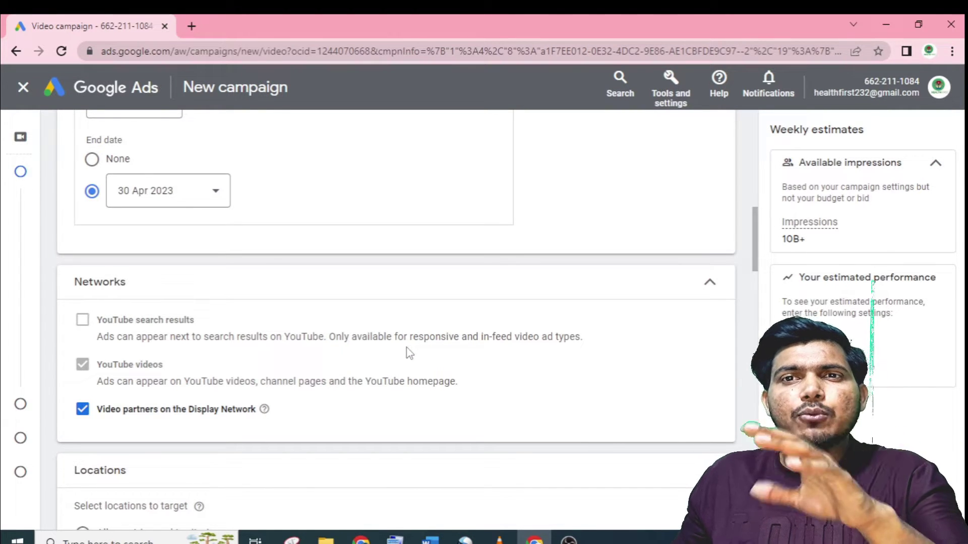
{"action": "scroll", "coordinate": [407, 352], "scroll_direction": "down", "scroll_amount": 4}
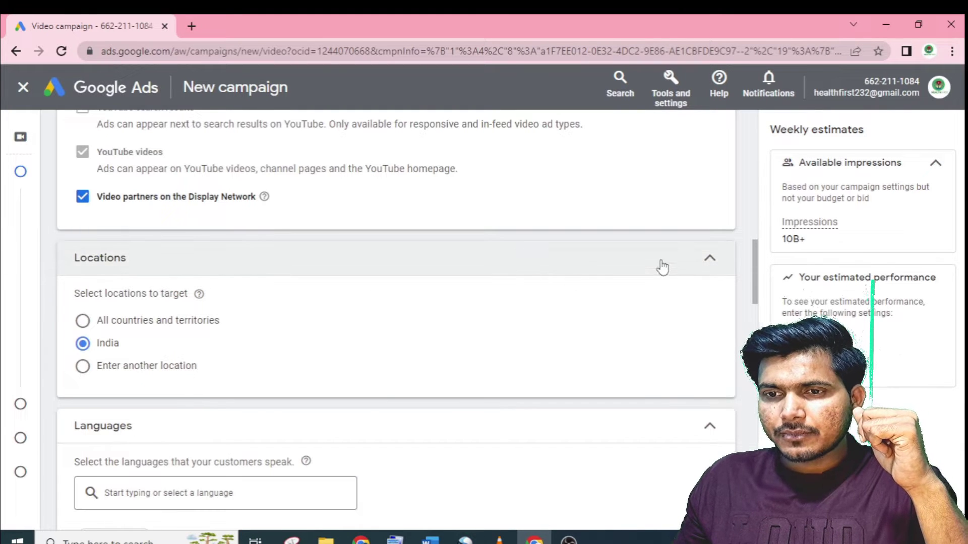
{"action": "scroll", "coordinate": [588, 300], "scroll_direction": "down", "scroll_amount": 1}
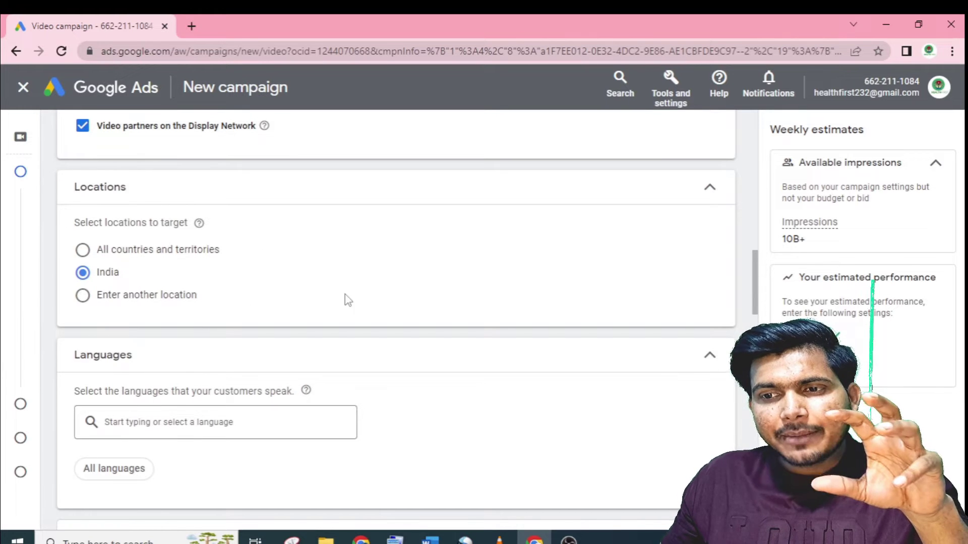
{"action": "left_click", "coordinate": [83, 298]}
{"action": "left_click", "coordinate": [198, 334]}
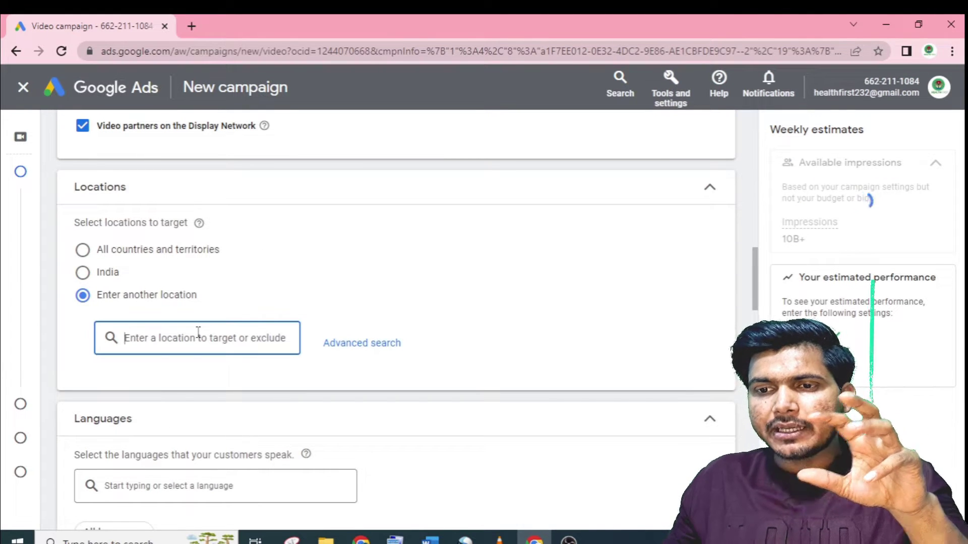
{"action": "type", "text": "NEW DEL;HI"}
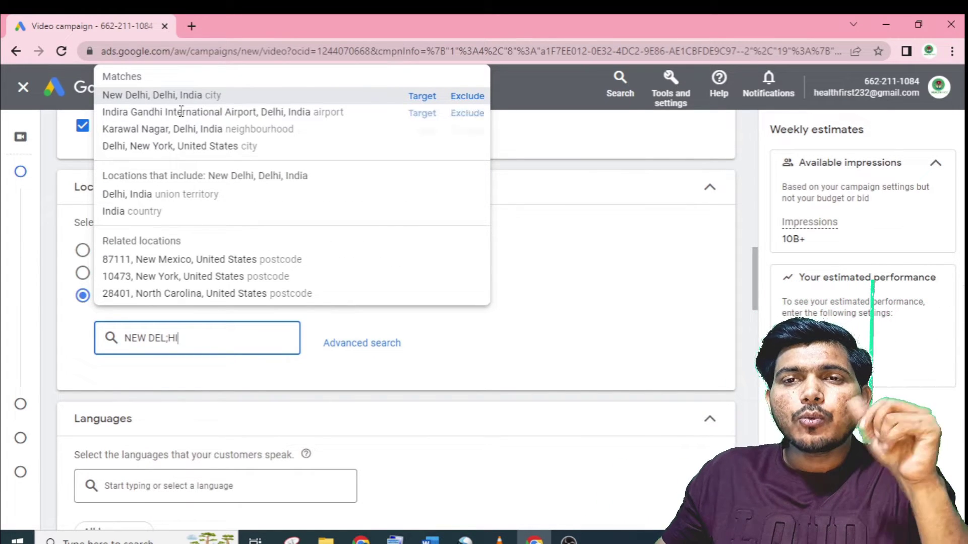
{"action": "left_click", "coordinate": [413, 98]}
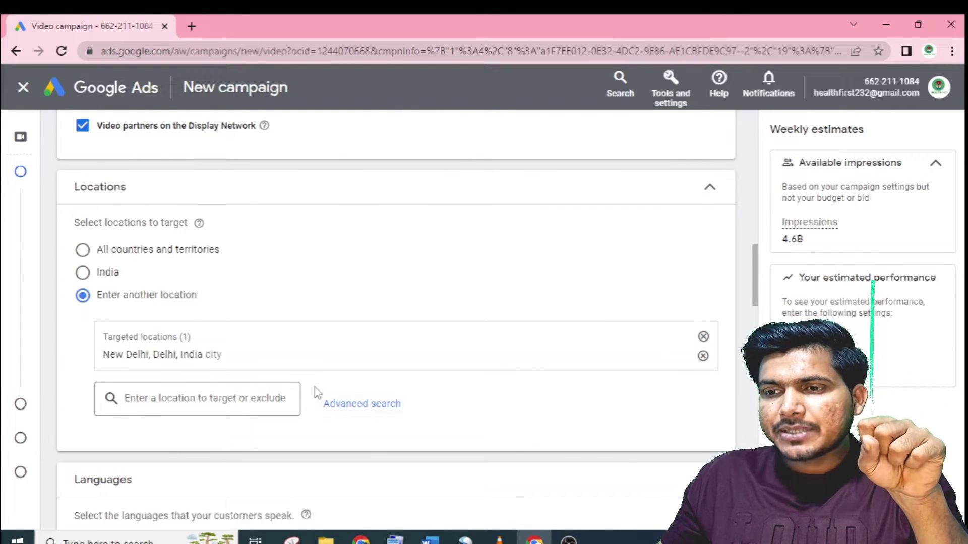
Step: Add the city of Chandigarh, India to the targeted locations through the advanced location search and save
{"action": "left_click", "coordinate": [353, 407]}
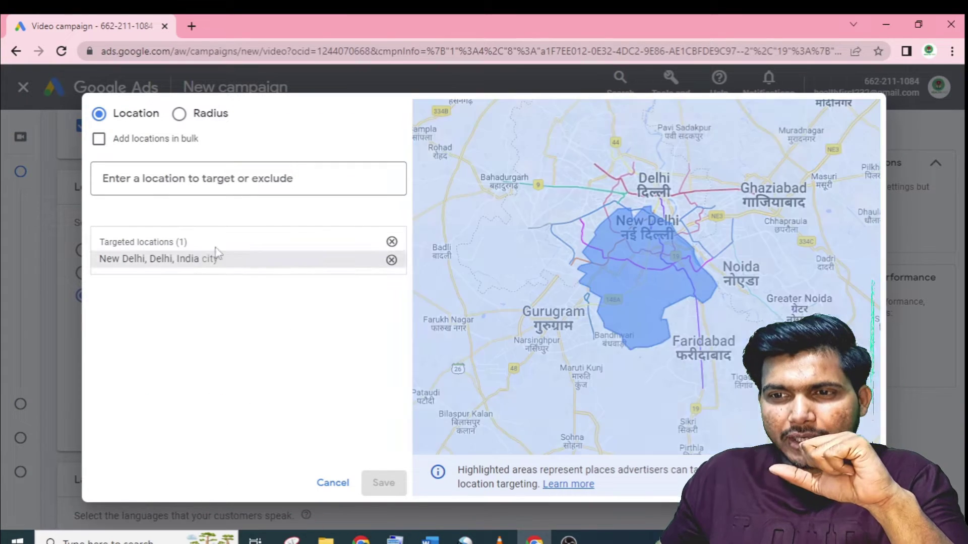
{"action": "left_click", "coordinate": [191, 182]}
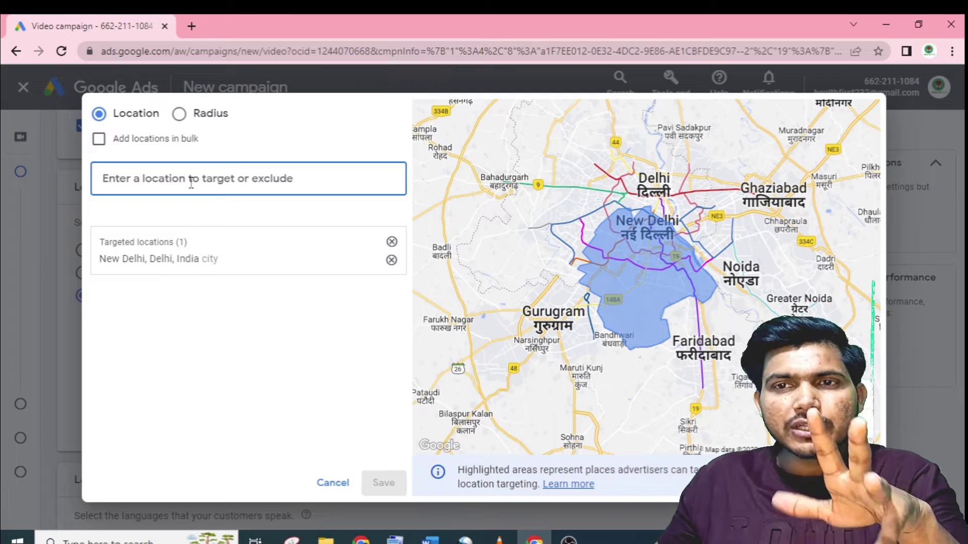
{"action": "type", "text": "CHANDIGADH"}
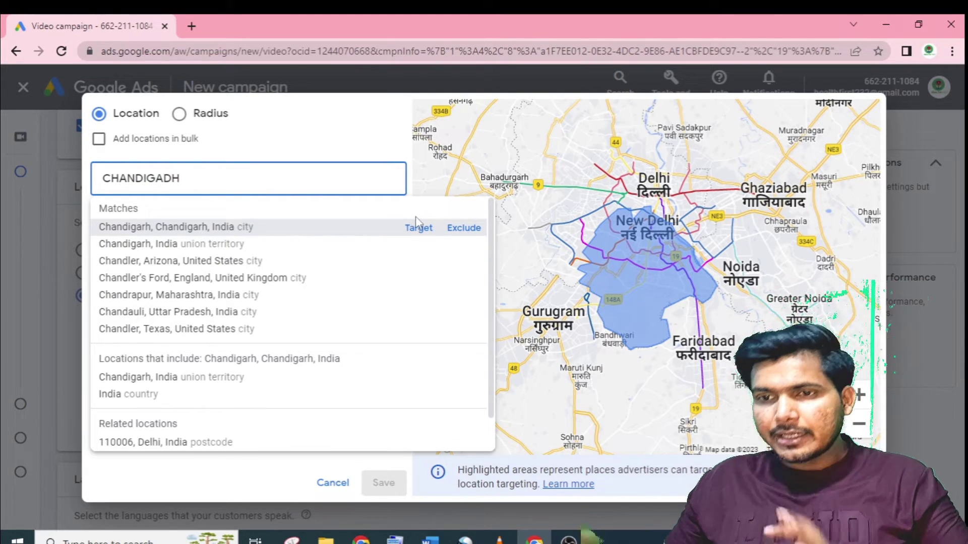
{"action": "left_click", "coordinate": [418, 228]}
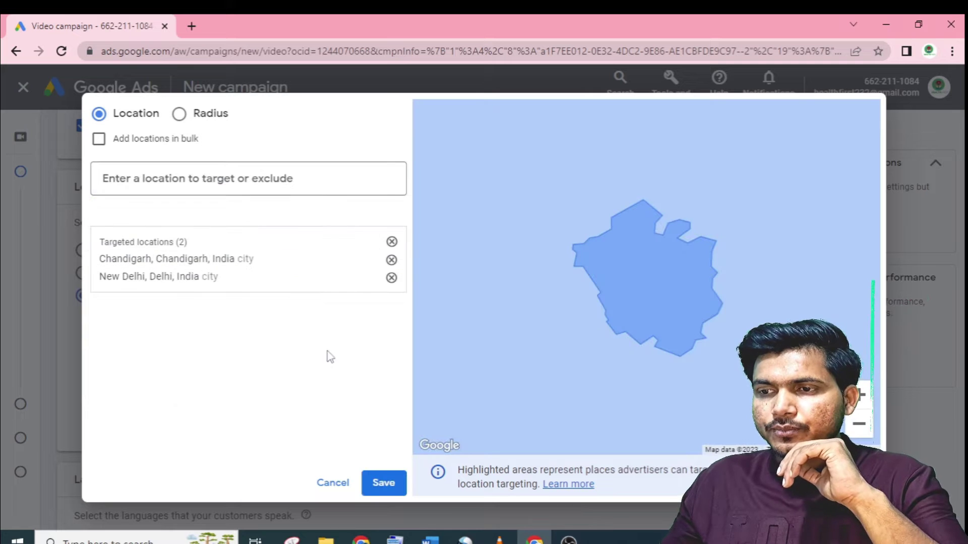
{"action": "left_click", "coordinate": [383, 483]}
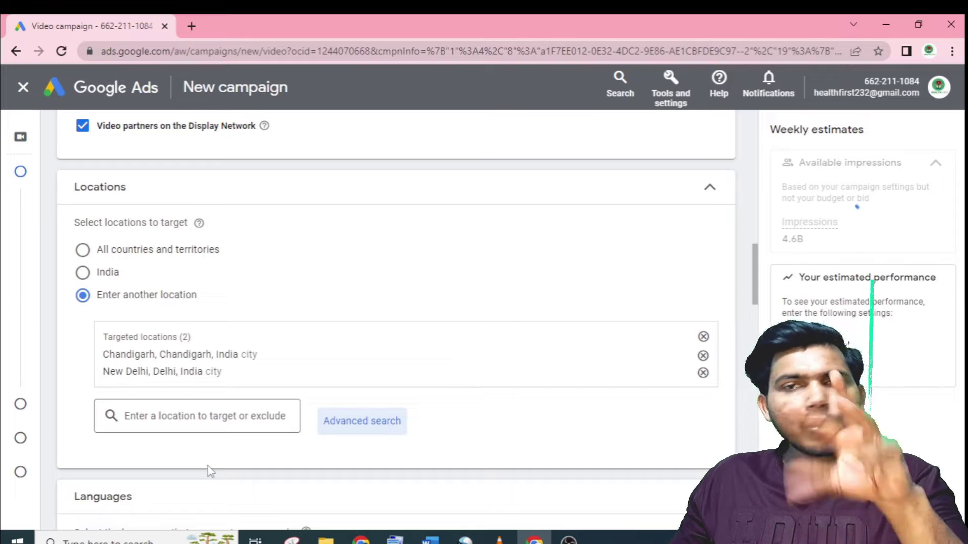
Step: Add a radius target of 30 km around New Delhi, Delhi in the advanced location search and save it
{"action": "left_click", "coordinate": [362, 424]}
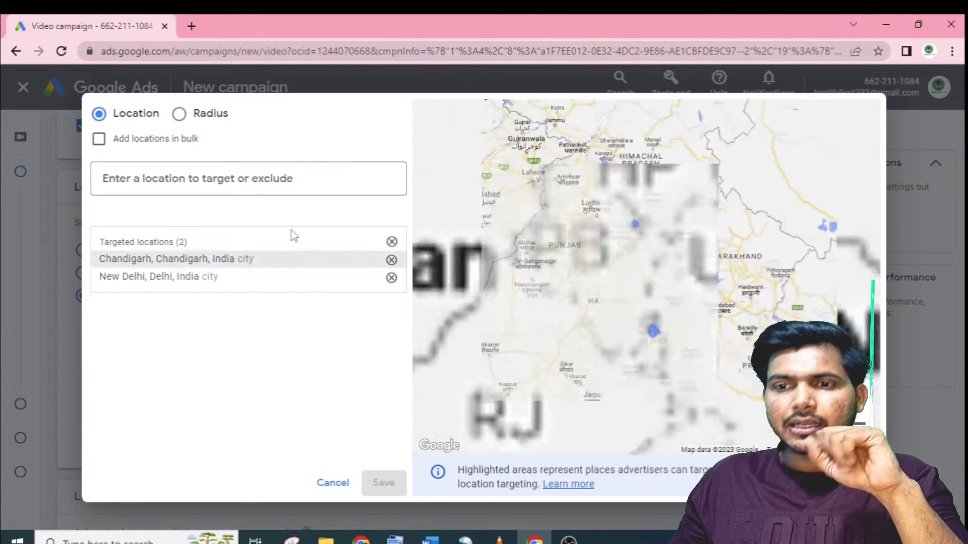
{"action": "left_click", "coordinate": [188, 120]}
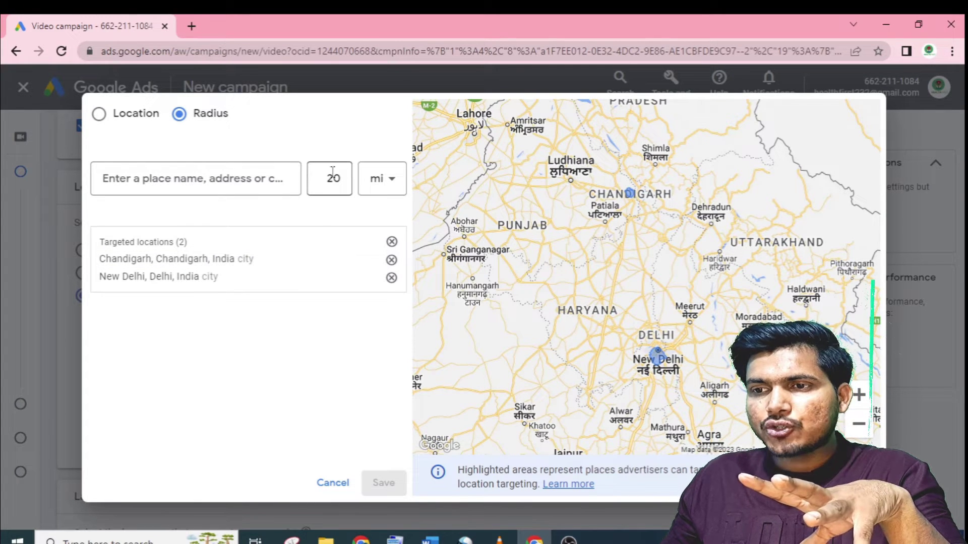
{"action": "left_click", "coordinate": [381, 179]}
{"action": "left_click", "coordinate": [379, 227]}
{"action": "left_click", "coordinate": [344, 190]}
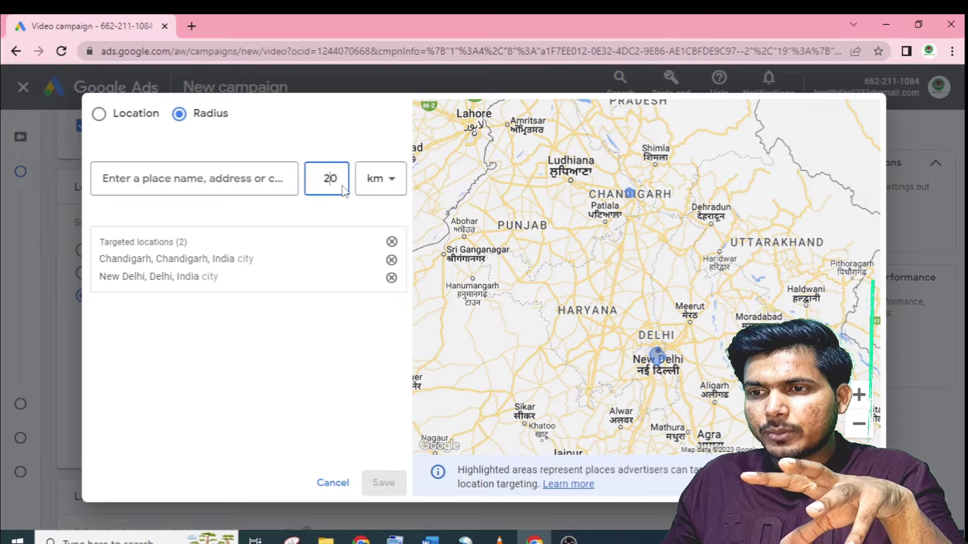
{"action": "type", "text": "3"}
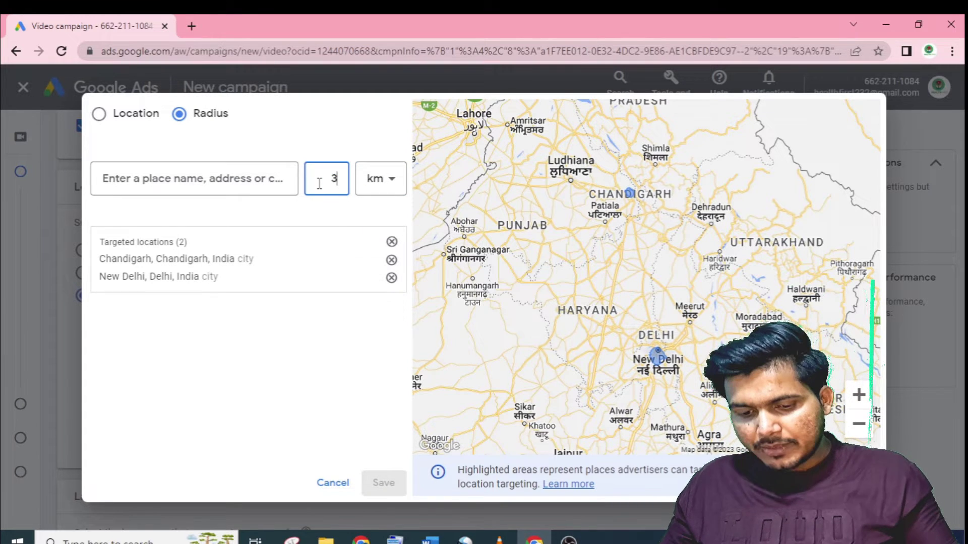
{"action": "type", "text": "0"}
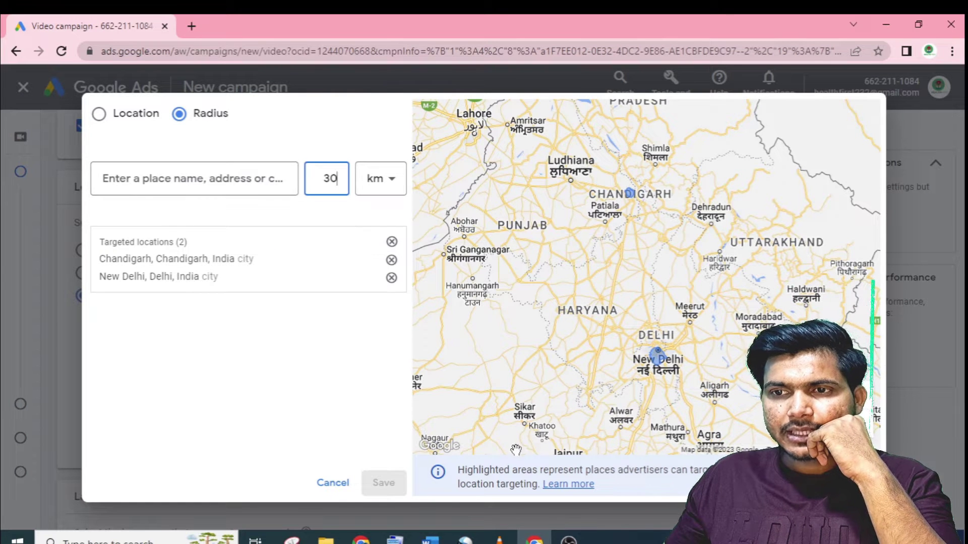
{"action": "left_click", "coordinate": [201, 191]}
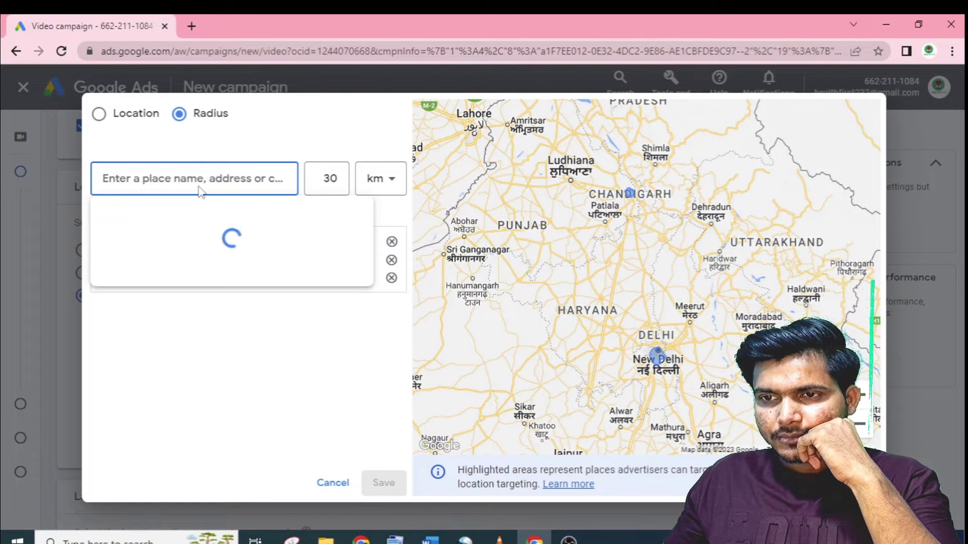
{"action": "type", "text": "NEW DELHI"}
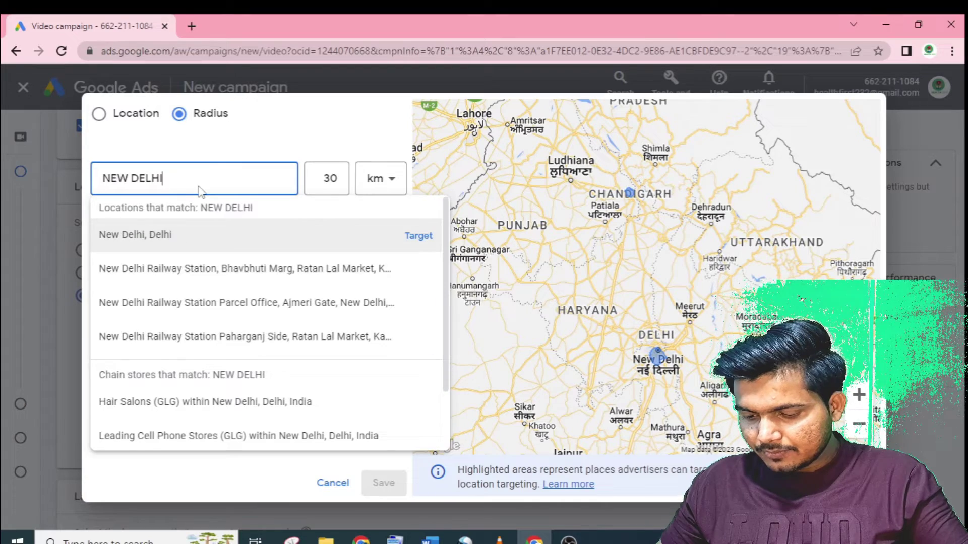
{"action": "left_click", "coordinate": [174, 237]}
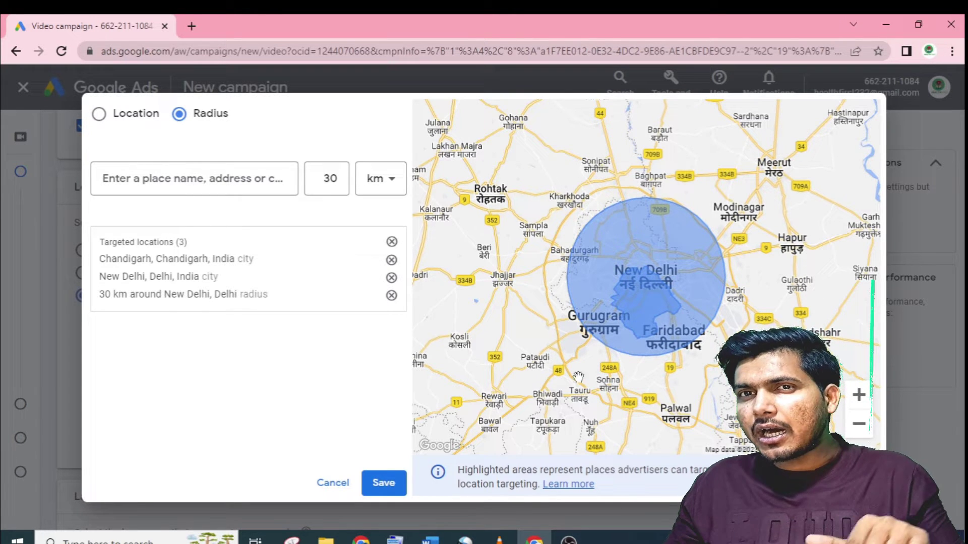
{"action": "left_click", "coordinate": [377, 482]}
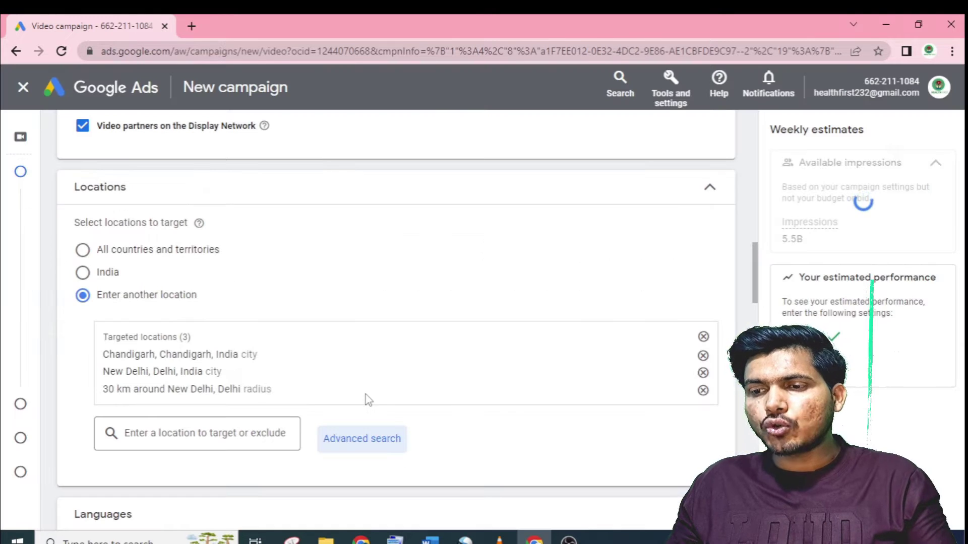
Step: Add Hindi to the campaign's customer languages
{"action": "scroll", "coordinate": [282, 316], "scroll_direction": "down", "scroll_amount": 3}
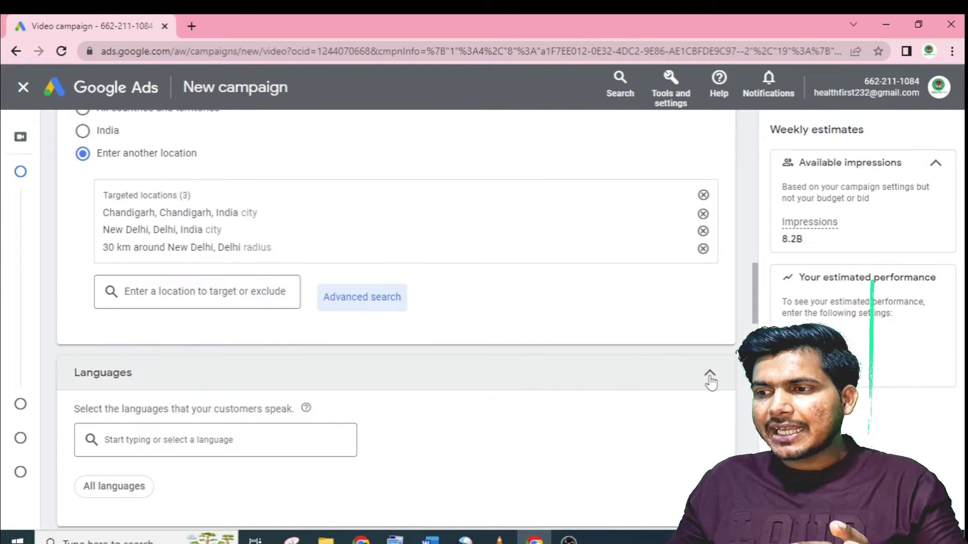
{"action": "scroll", "coordinate": [710, 373], "scroll_direction": "down", "scroll_amount": 3}
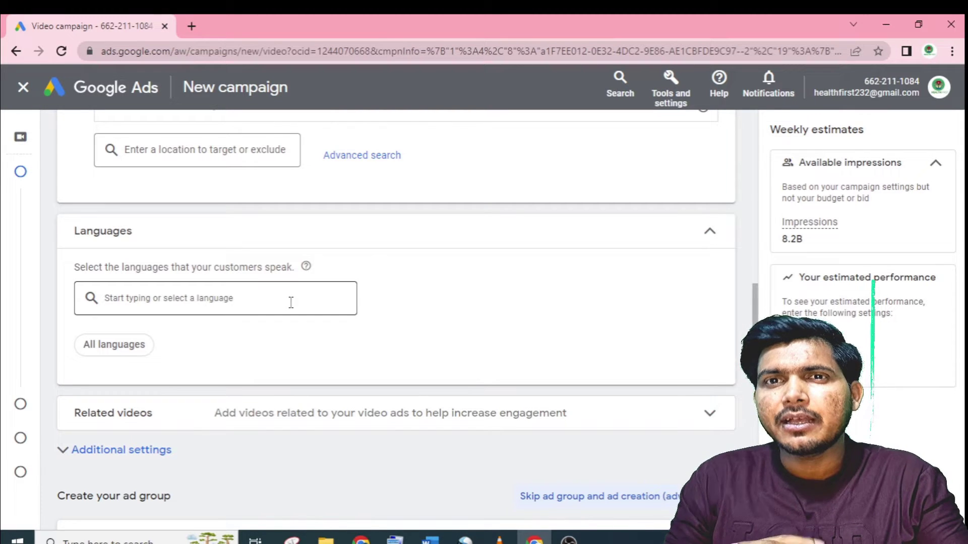
{"action": "left_click", "coordinate": [138, 297]}
{"action": "type", "text": "HINDI"}
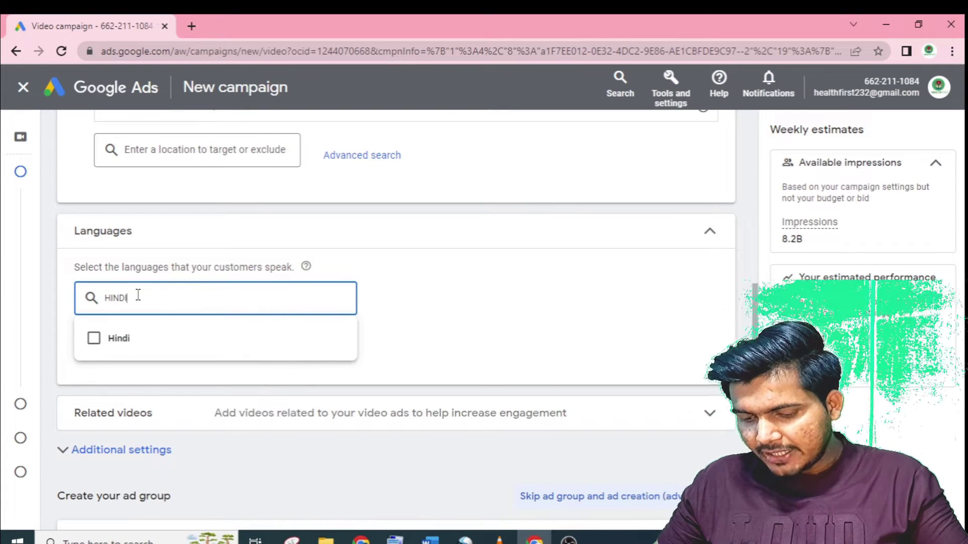
{"action": "left_click", "coordinate": [94, 342]}
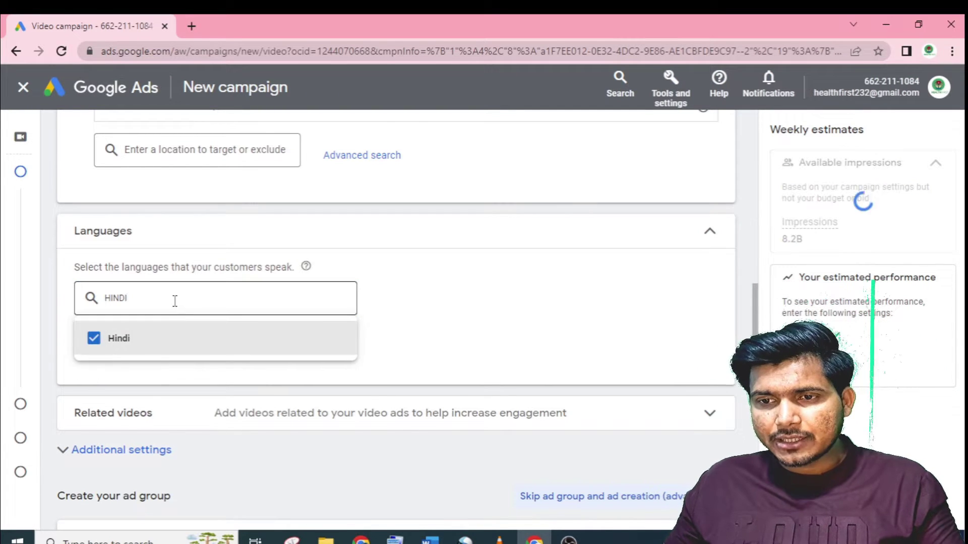
Step: Clear the language search and add English to the campaign's customer languages
{"action": "key", "text": "BackSpace"}
{"action": "key", "text": "BackSpace"}
{"action": "key", "text": "BackSpace"}
{"action": "key", "text": "BackSpace"}
{"action": "key", "text": "BackSpace"}
{"action": "type", "text": "ENGLISH"}
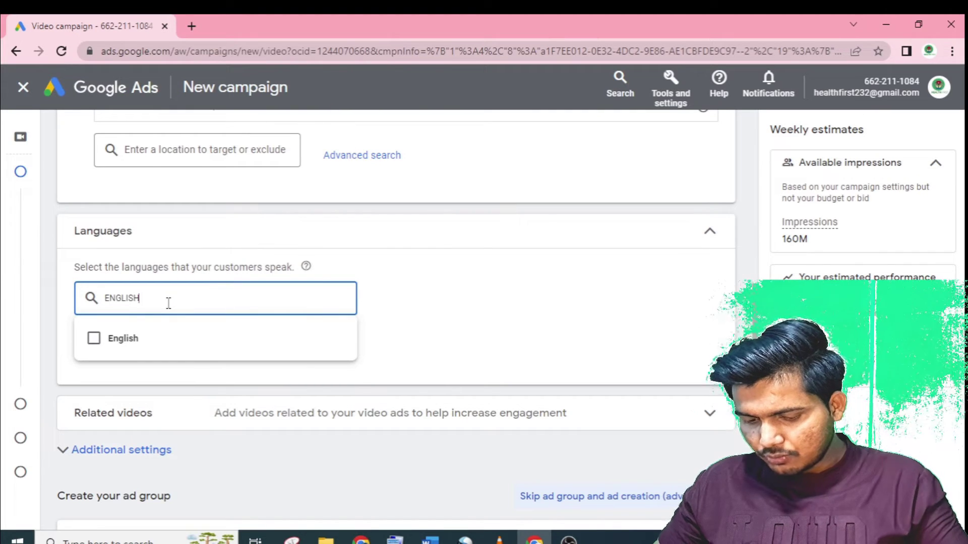
{"action": "left_click", "coordinate": [95, 338]}
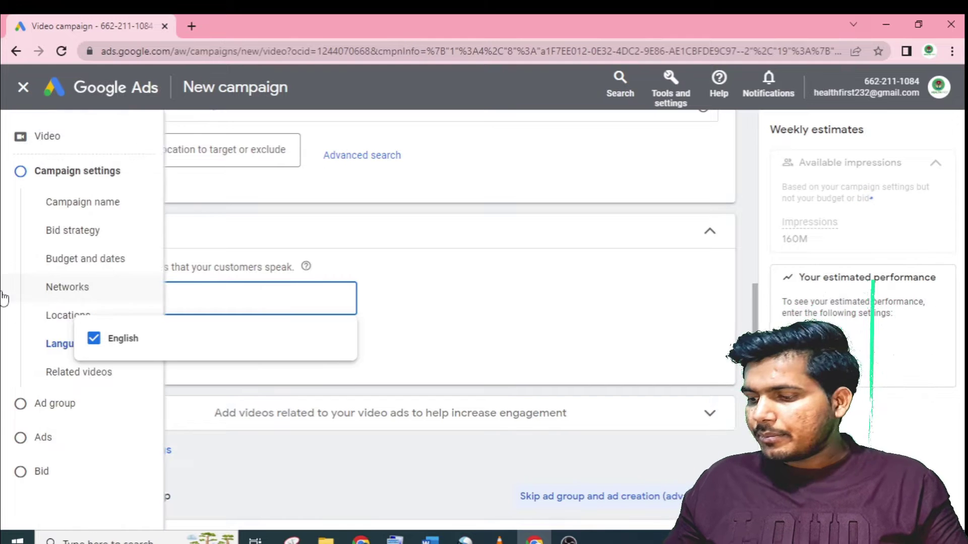
{"action": "left_click", "coordinate": [483, 332]}
Step: Search the languages for PANJABI, clear the search and add Bengali to the campaign's customer languages
{"action": "left_click", "coordinate": [160, 297]}
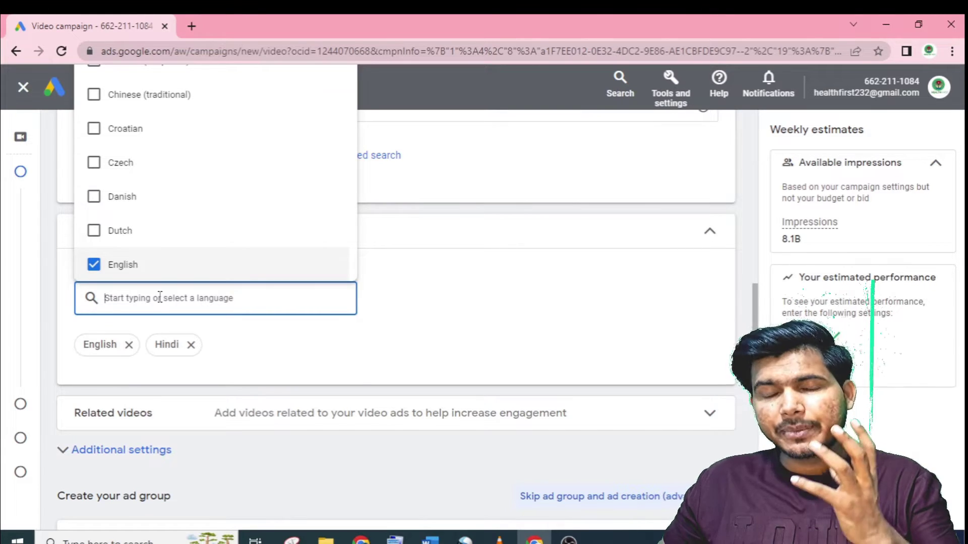
{"action": "type", "text": "PANJABI"}
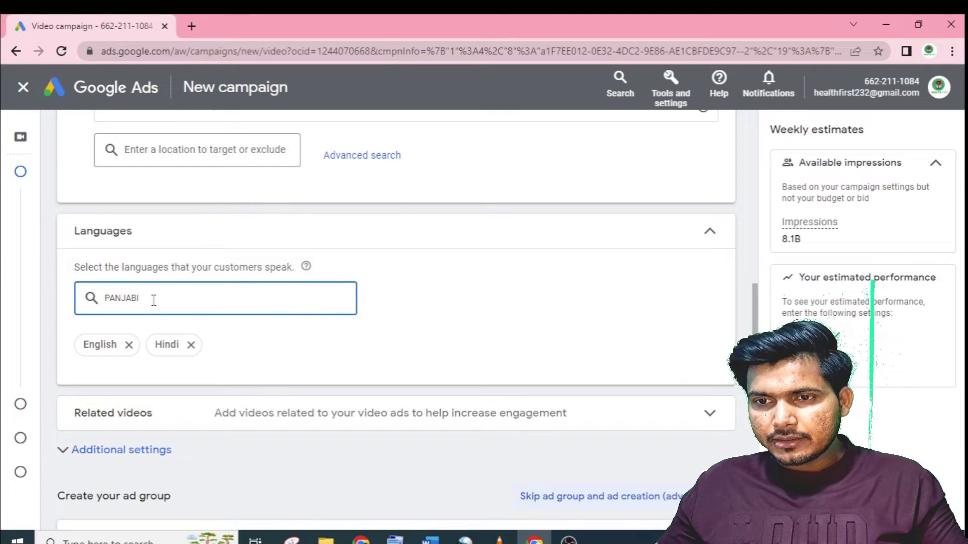
{"action": "left_click_drag", "start_coordinate": [159, 297], "coordinate": [104, 302]}
{"action": "key", "text": "BackSpace"}
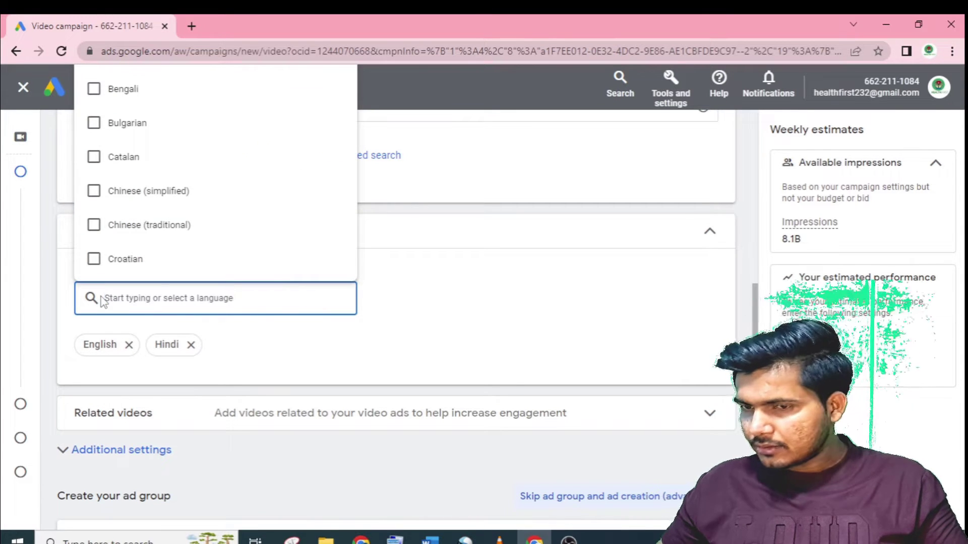
{"action": "left_click", "coordinate": [94, 90]}
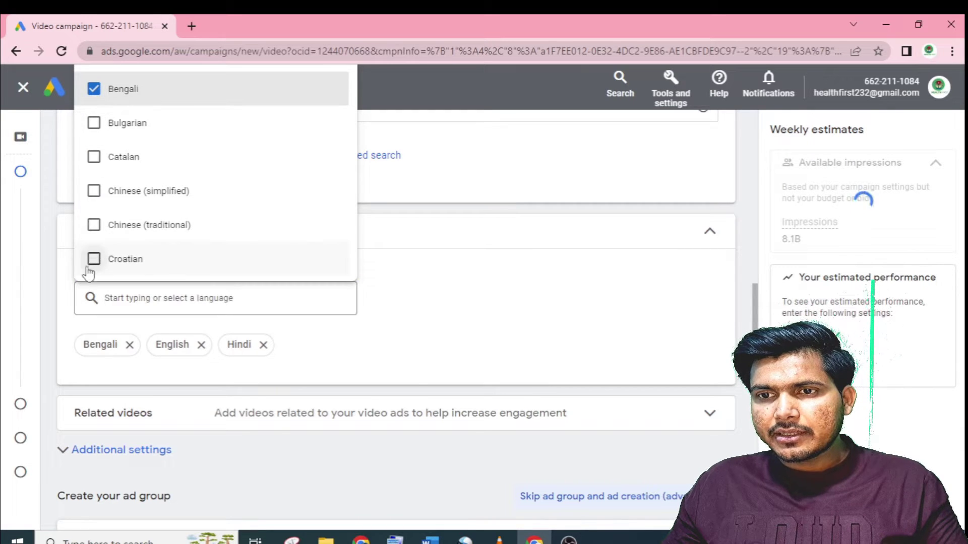
{"action": "left_click", "coordinate": [421, 257]}
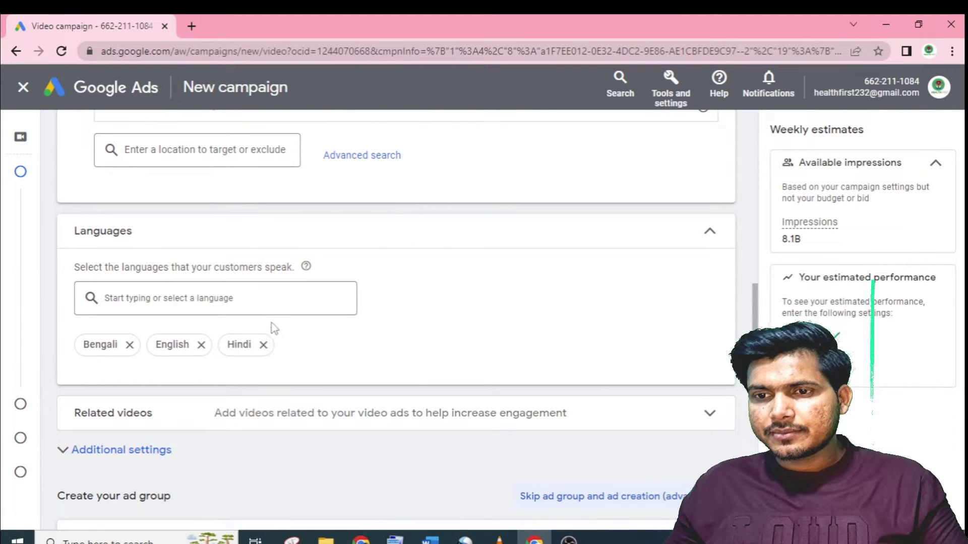
Step: Search the languages for PUNJABI and add Punjabi to the campaign's customer languages
{"action": "left_click", "coordinate": [233, 302]}
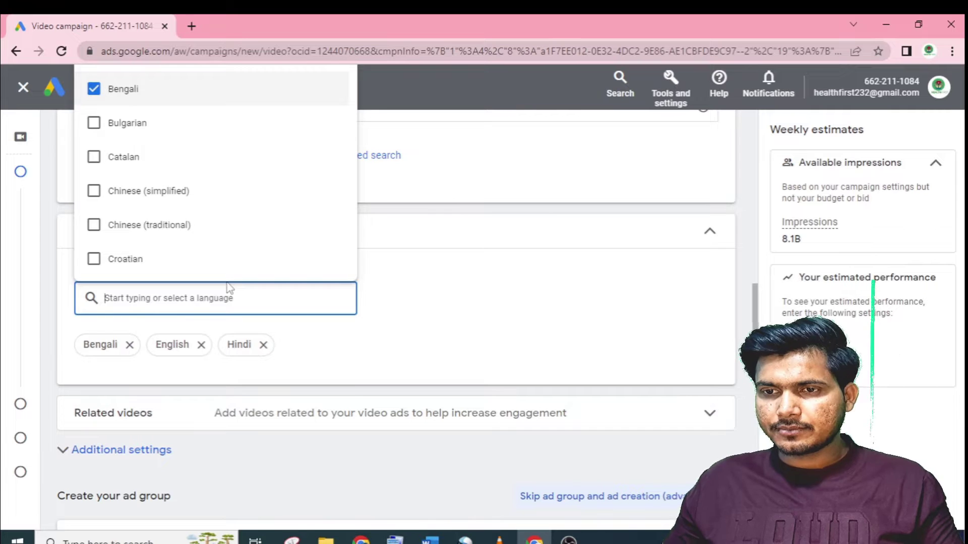
{"action": "type", "text": "PUNJABI"}
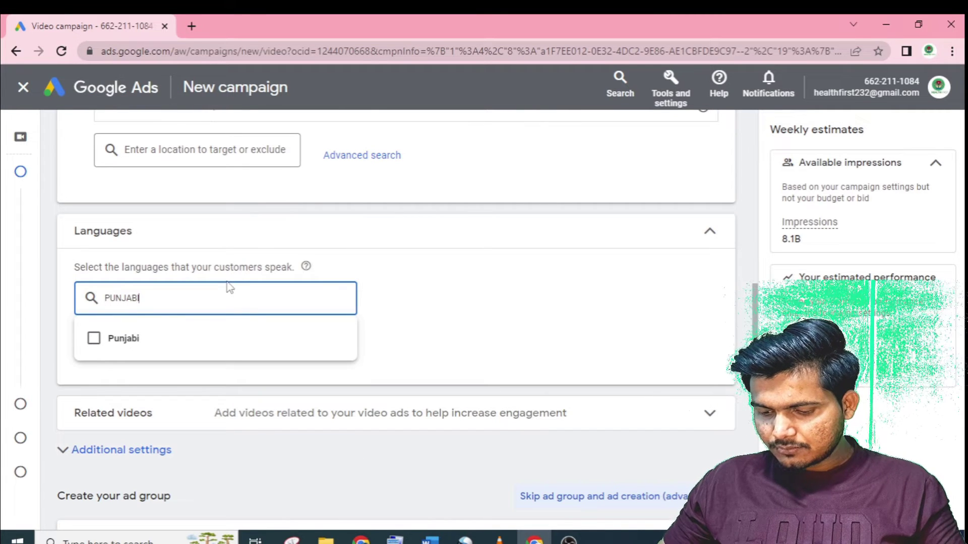
{"action": "left_click", "coordinate": [95, 339]}
{"action": "left_click", "coordinate": [494, 349]}
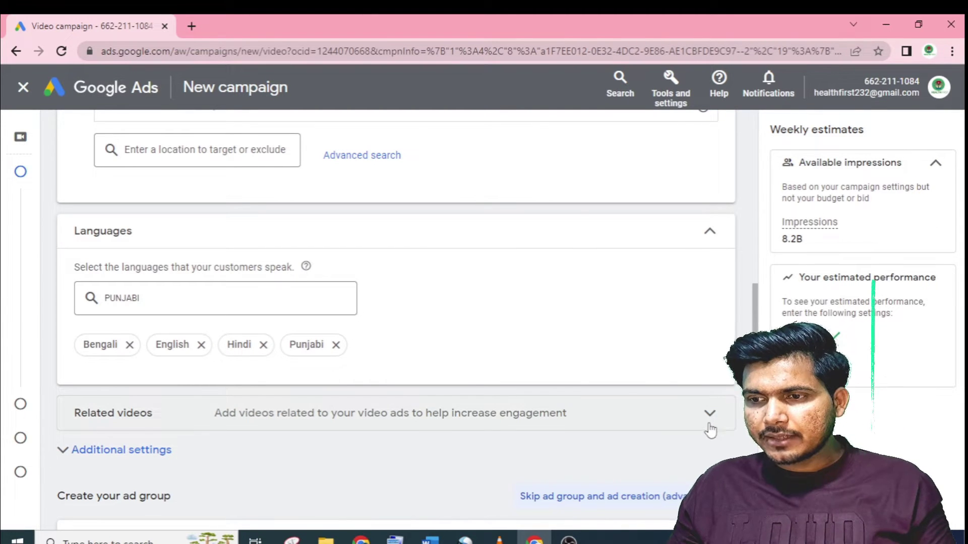
Step: Expand the Related videos settings and view the option for adding videos related to the ads
{"action": "left_click", "coordinate": [644, 410]}
{"action": "scroll", "coordinate": [314, 399], "scroll_direction": "down", "scroll_amount": 1}
{"action": "scroll", "coordinate": [314, 398], "scroll_direction": "down", "scroll_amount": 2}
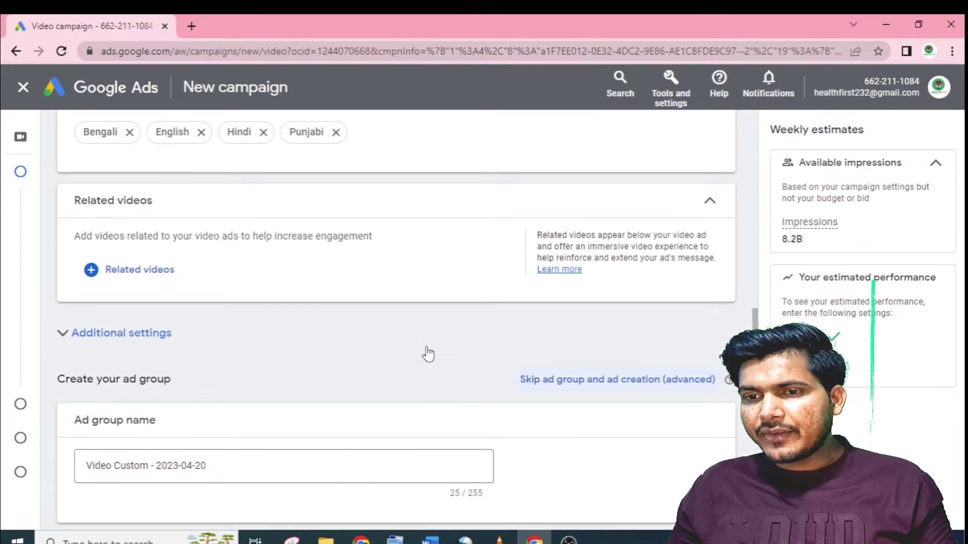
Step: Expand the campaign's additional settings and switch the Devices option to specific targeting for devices
{"action": "left_click", "coordinate": [219, 341]}
{"action": "scroll", "coordinate": [428, 359], "scroll_direction": "down", "scroll_amount": 1}
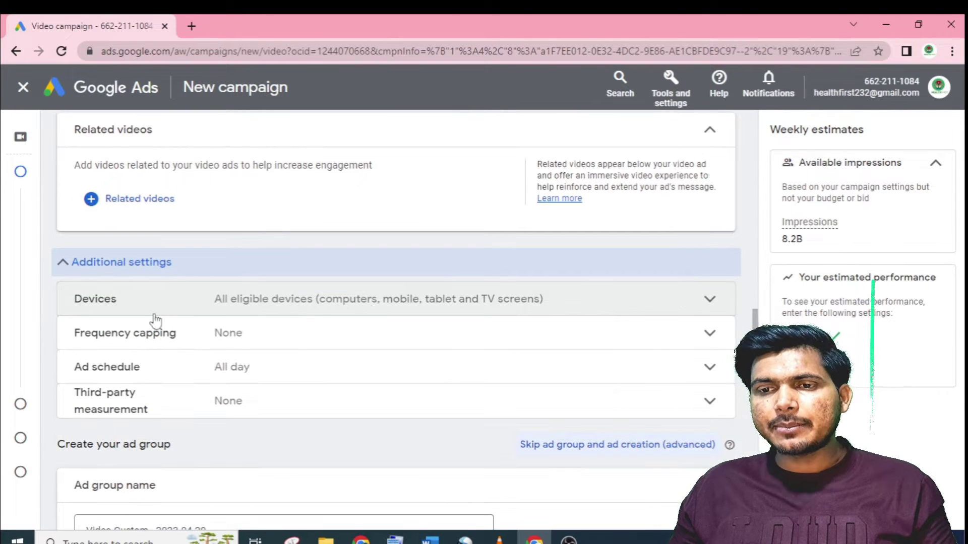
{"action": "left_click", "coordinate": [182, 314]}
{"action": "scroll", "coordinate": [256, 325], "scroll_direction": "down", "scroll_amount": 1}
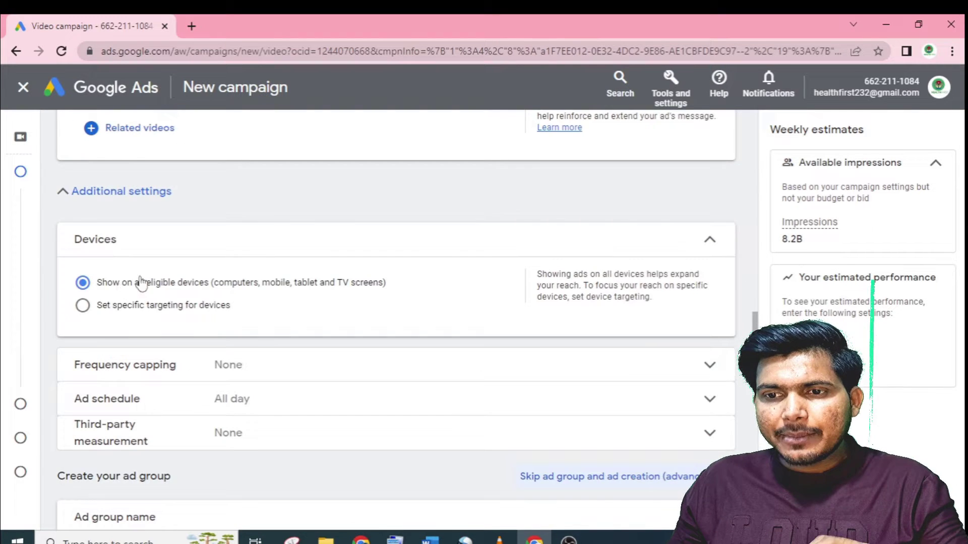
{"action": "scroll", "coordinate": [141, 283], "scroll_direction": "up", "scroll_amount": 1}
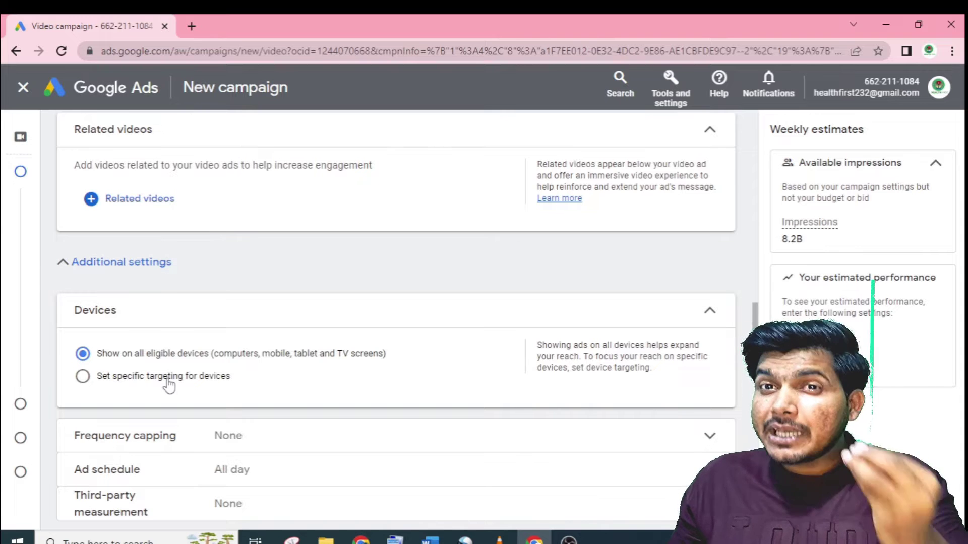
{"action": "scroll", "coordinate": [152, 327], "scroll_direction": "down", "scroll_amount": 1}
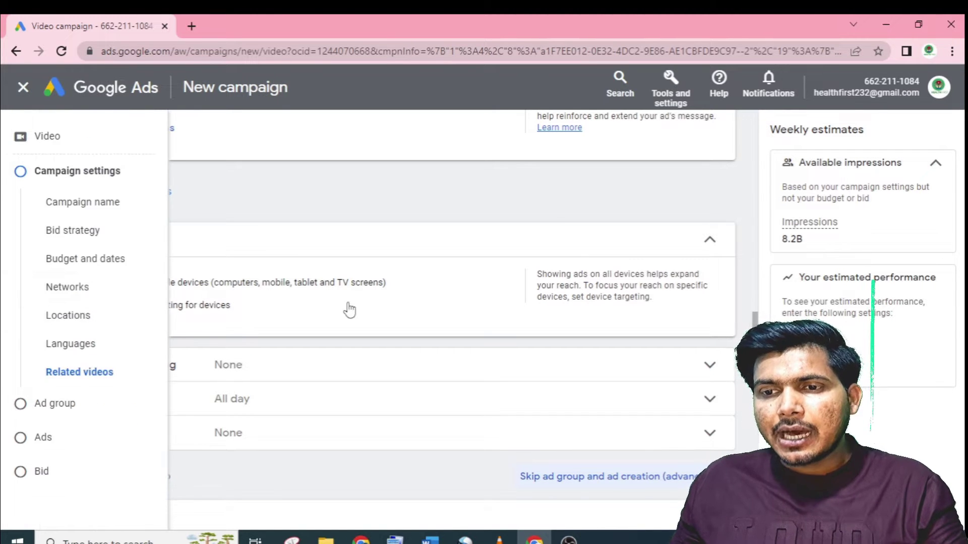
{"action": "left_click", "coordinate": [83, 305]}
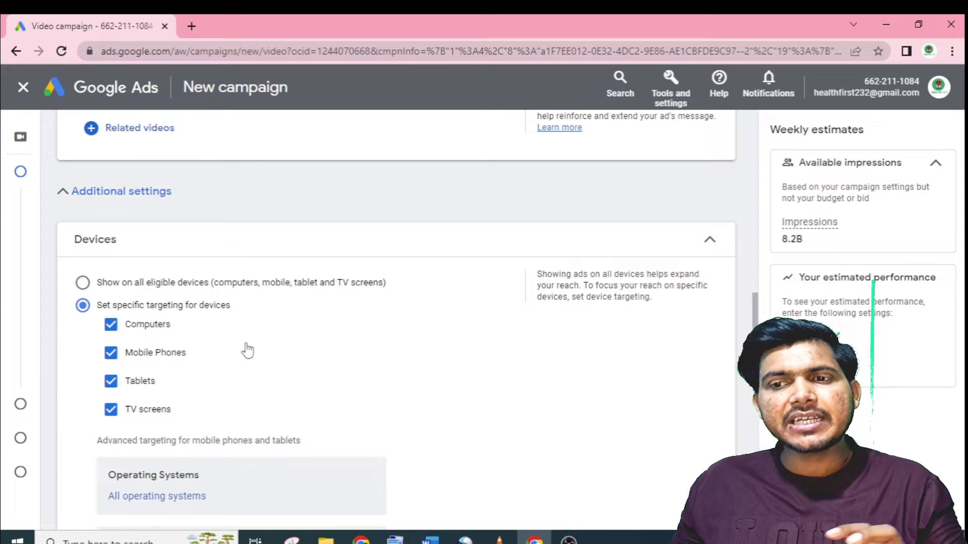
{"action": "scroll", "coordinate": [149, 370], "scroll_direction": "down", "scroll_amount": 1}
Step: Try excluding TV screens, tablets and mobile phones from the targeted devices, and select all three again
{"action": "left_click", "coordinate": [110, 339]}
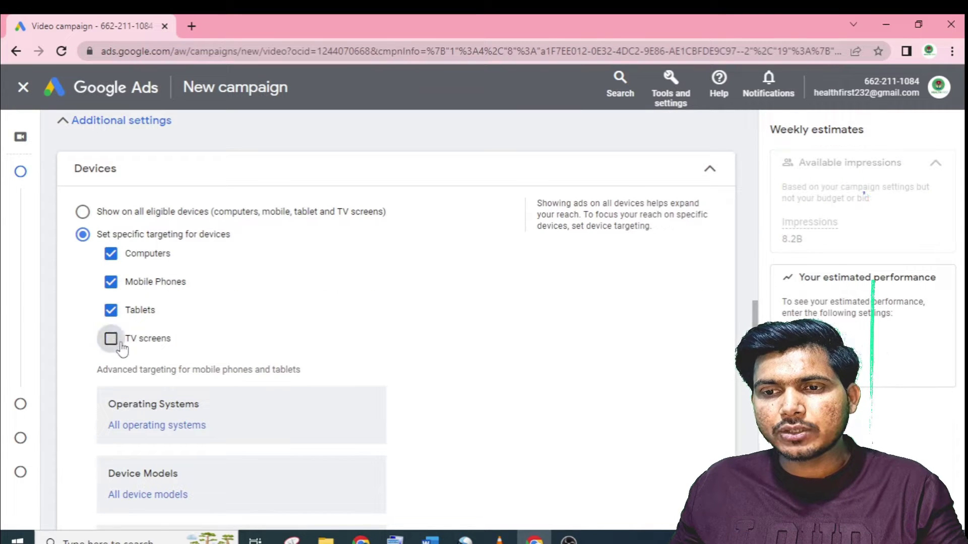
{"action": "left_click", "coordinate": [110, 310]}
{"action": "left_click", "coordinate": [111, 282]}
{"action": "left_click", "coordinate": [110, 310]}
{"action": "left_click", "coordinate": [110, 282]}
{"action": "left_click", "coordinate": [111, 338]}
Step: Cap the impression frequency at 5 per day in the campaign's frequency capping settings
{"action": "scroll", "coordinate": [252, 386], "scroll_direction": "down", "scroll_amount": 2}
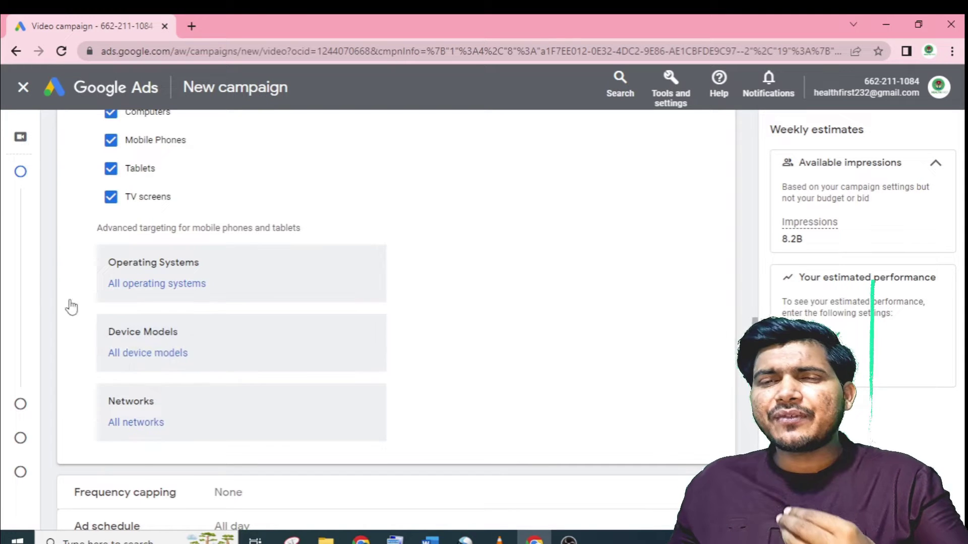
{"action": "scroll", "coordinate": [454, 345], "scroll_direction": "up", "scroll_amount": 1}
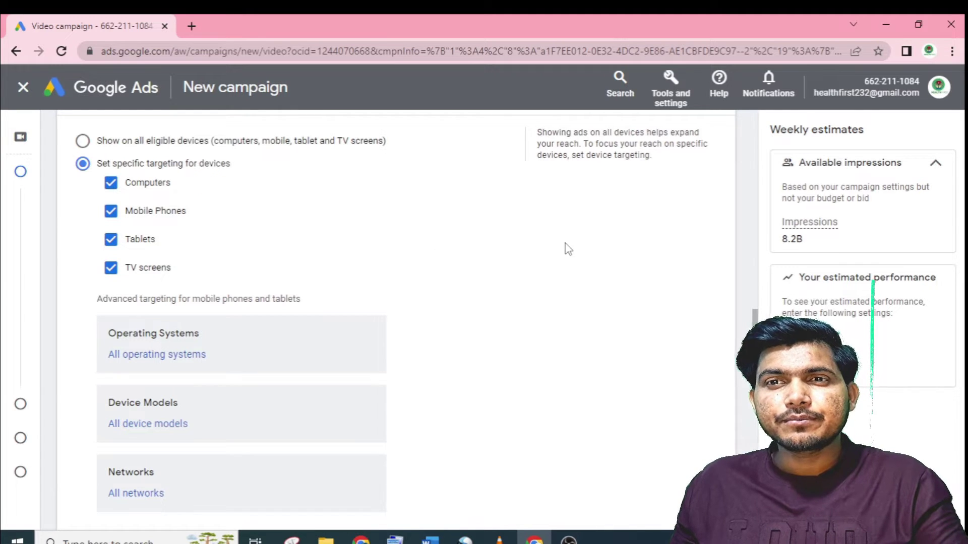
{"action": "scroll", "coordinate": [354, 398], "scroll_direction": "down", "scroll_amount": 4}
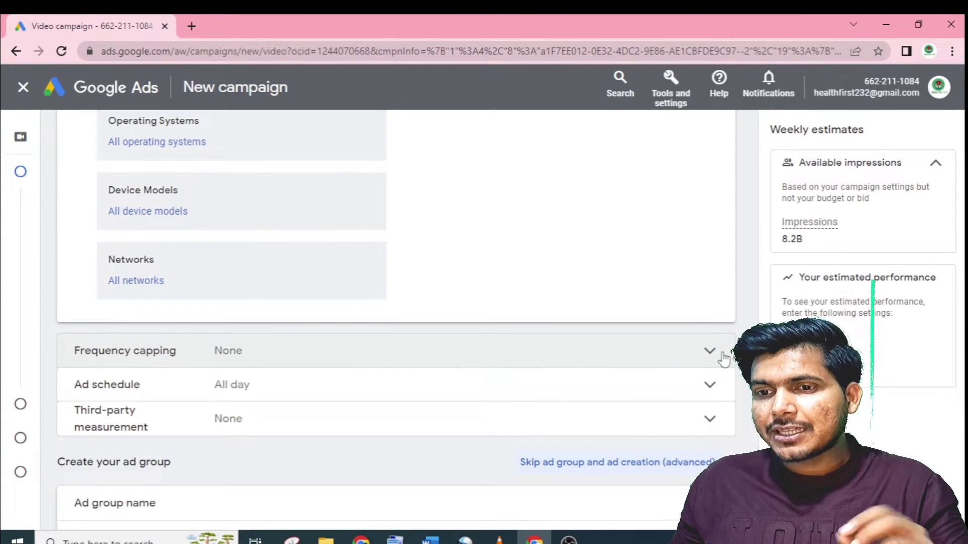
{"action": "left_click", "coordinate": [706, 352]}
{"action": "scroll", "coordinate": [201, 383], "scroll_direction": "down", "scroll_amount": 3}
{"action": "scroll", "coordinate": [203, 381], "scroll_direction": "up", "scroll_amount": 1}
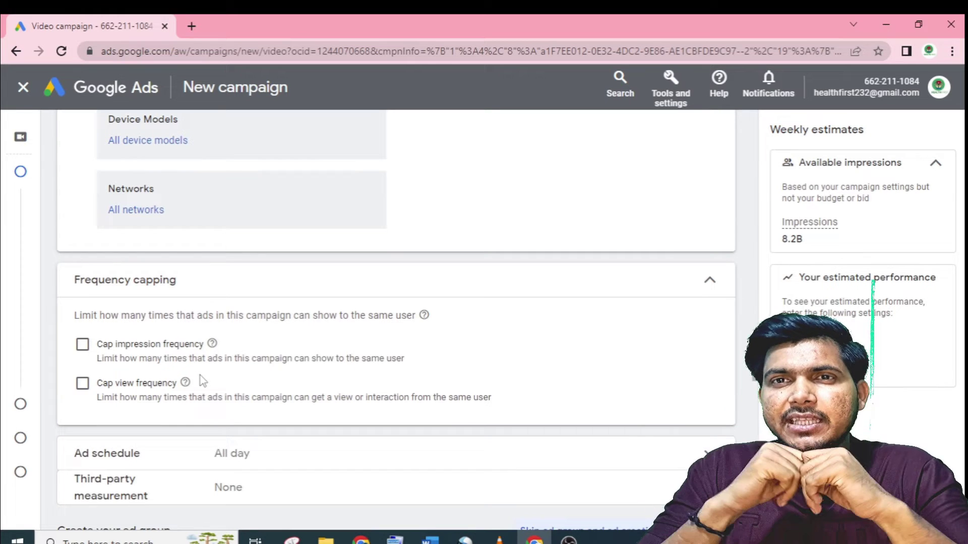
{"action": "left_click", "coordinate": [83, 345]}
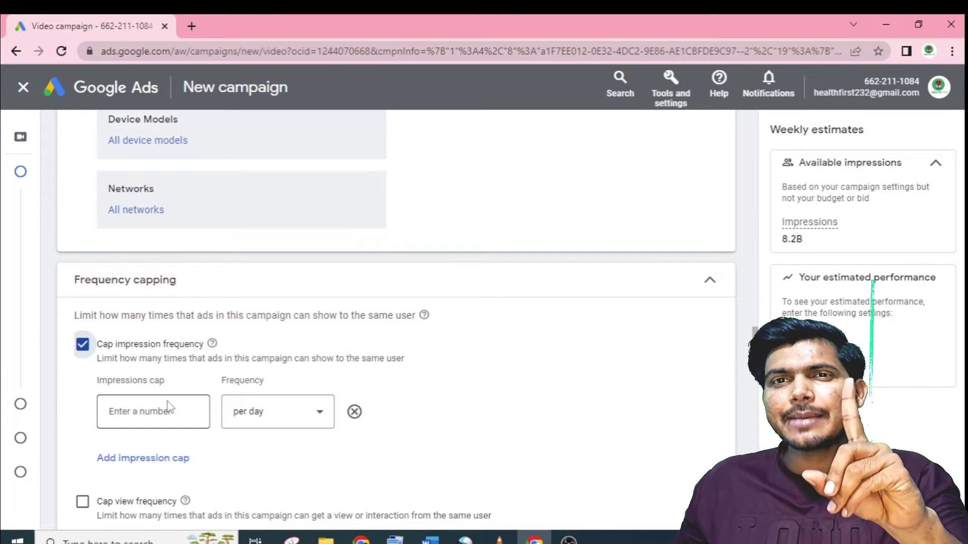
{"action": "left_click", "coordinate": [159, 414]}
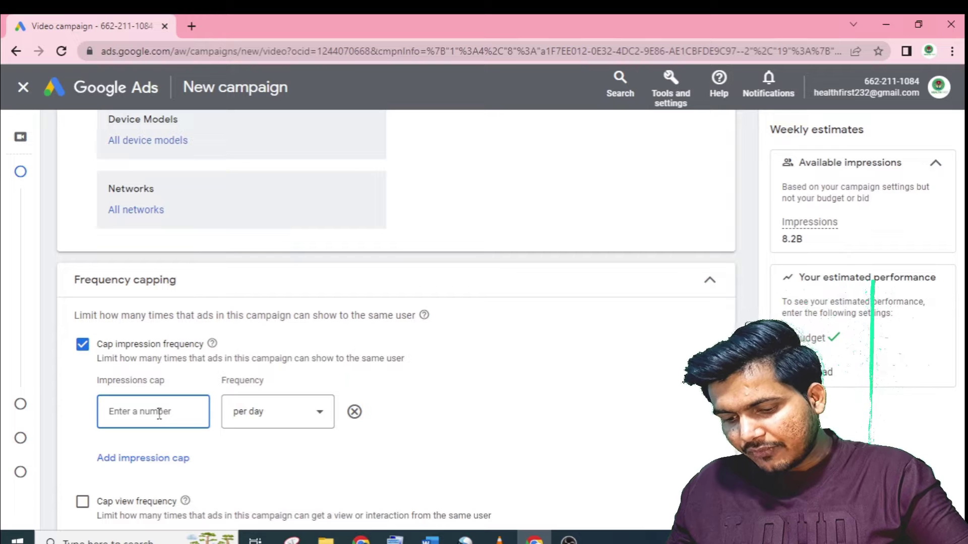
{"action": "type", "text": "5"}
{"action": "left_click", "coordinate": [444, 412]}
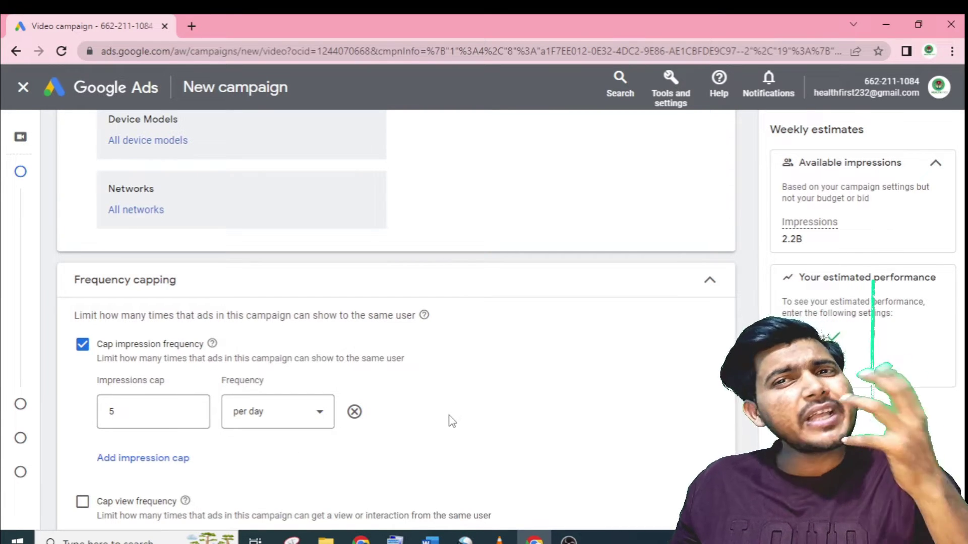
{"action": "left_click", "coordinate": [175, 409]}
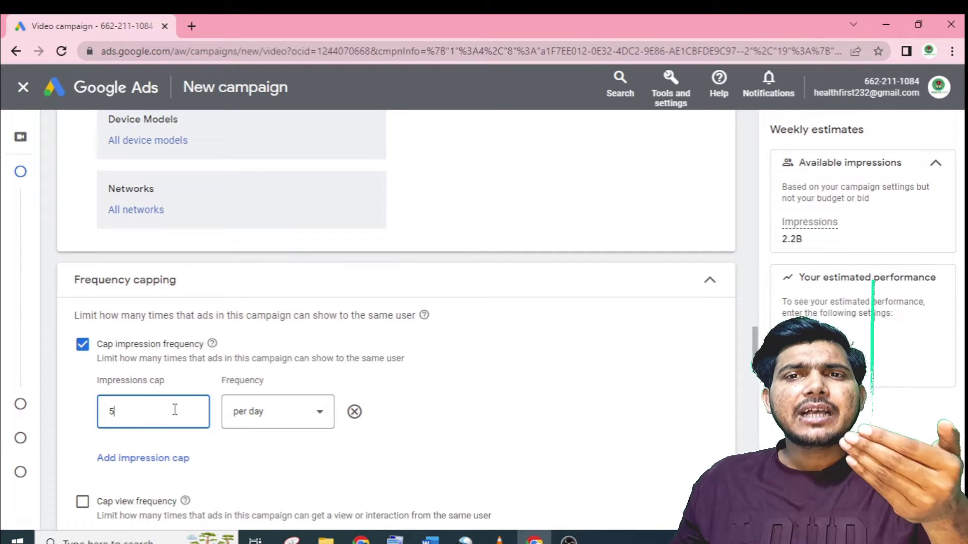
Step: Set the ad schedule's days to Saturdays - Sundays
{"action": "scroll", "coordinate": [353, 388], "scroll_direction": "down", "scroll_amount": 7}
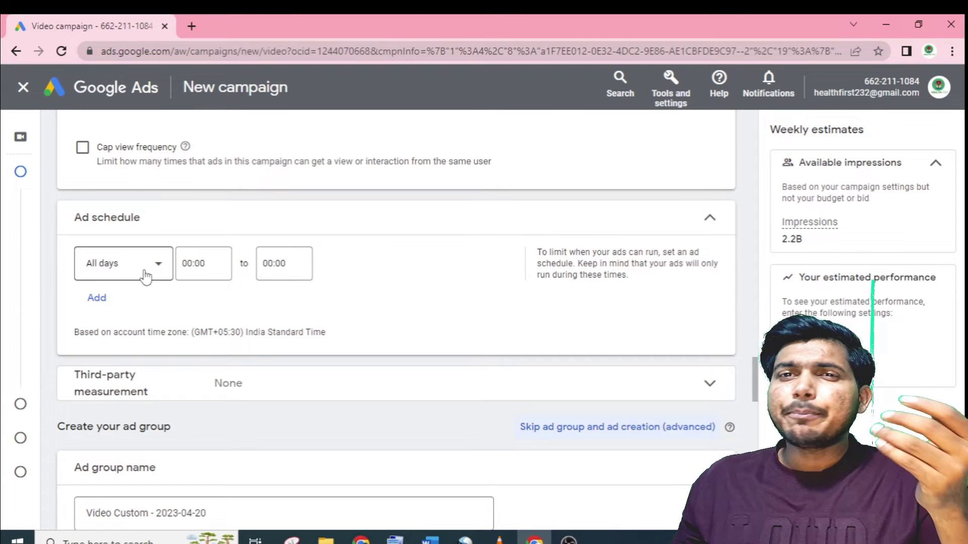
{"action": "left_click", "coordinate": [146, 276]}
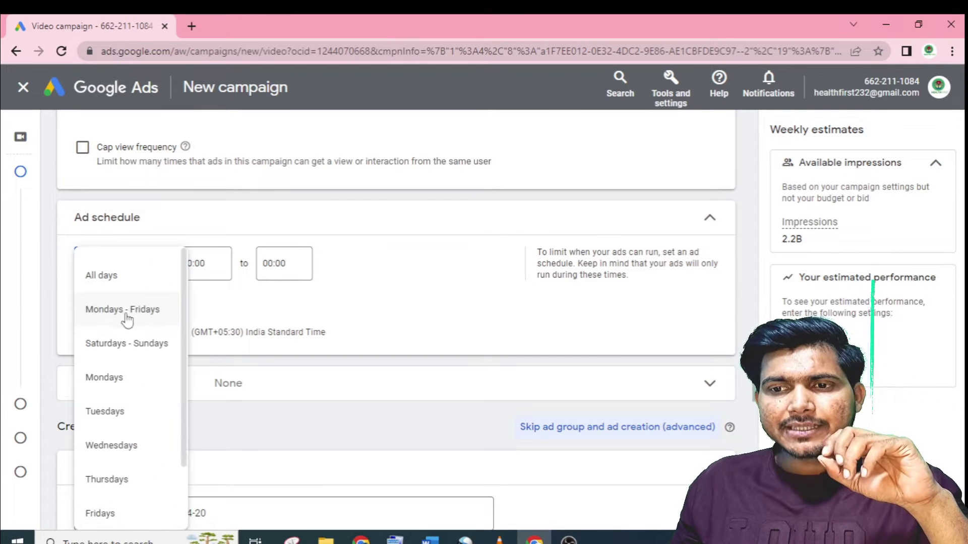
{"action": "left_click", "coordinate": [127, 348]}
{"action": "left_click", "coordinate": [126, 268]}
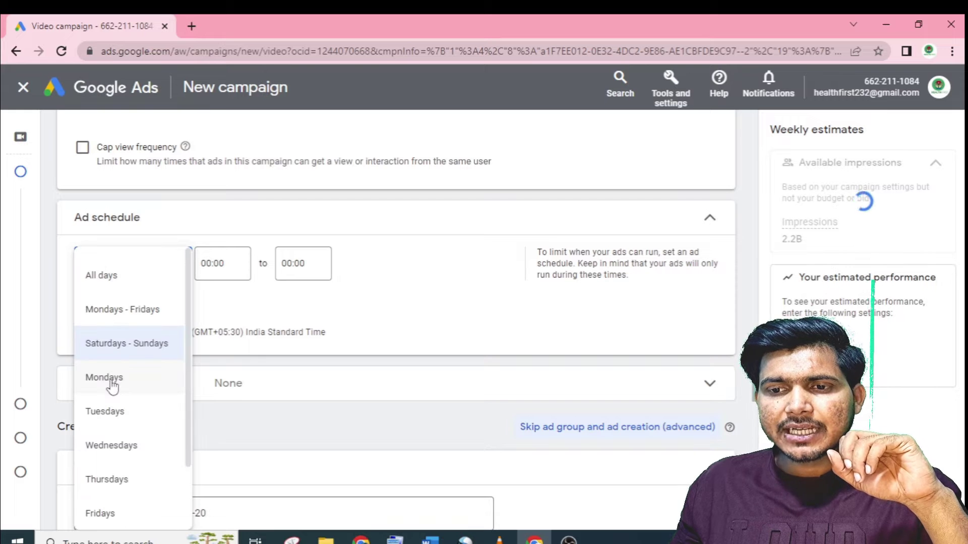
{"action": "scroll", "coordinate": [126, 454], "scroll_direction": "down", "scroll_amount": 2}
{"action": "left_click", "coordinate": [353, 312]}
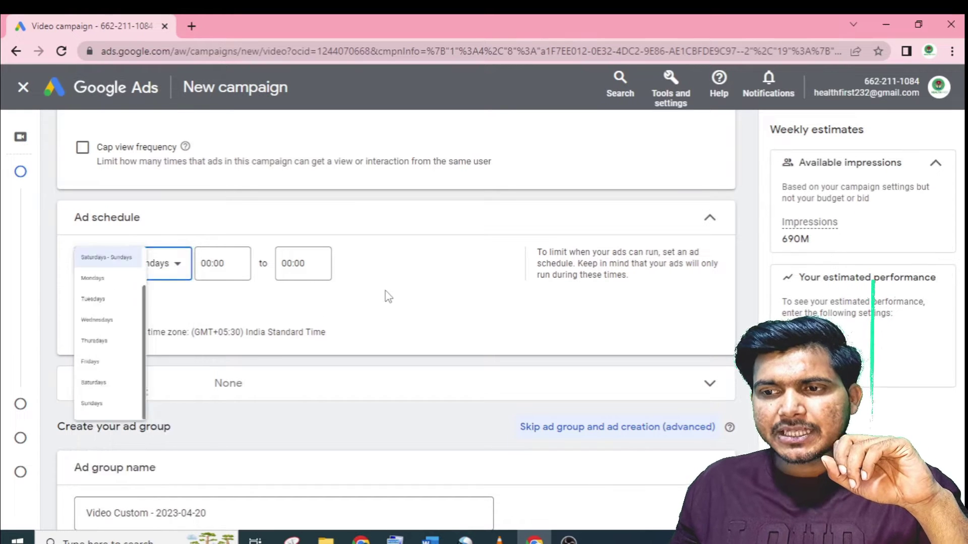
Step: View the ad schedule's start and end time options and expand the third-party measurement settings
{"action": "left_click", "coordinate": [227, 267]}
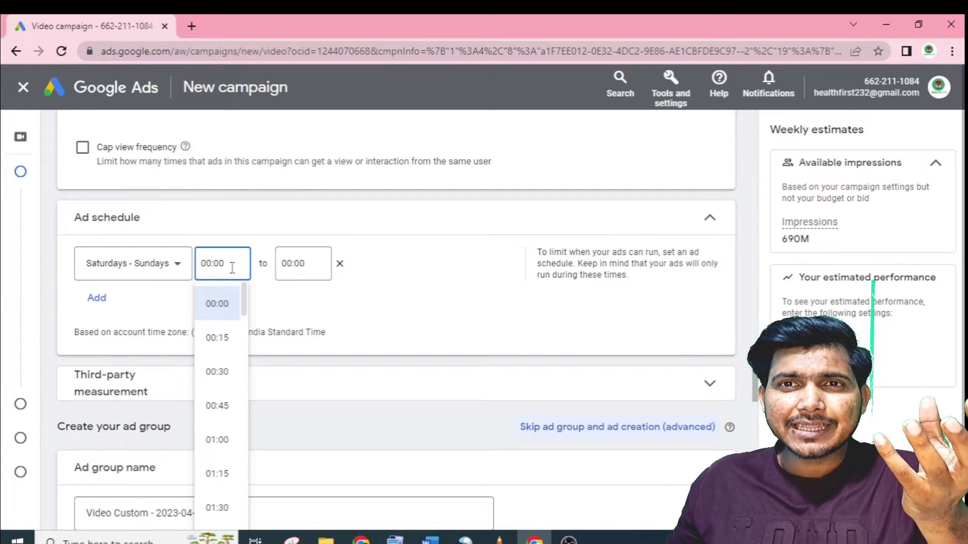
{"action": "left_click_drag", "start_coordinate": [232, 268], "coordinate": [203, 270]}
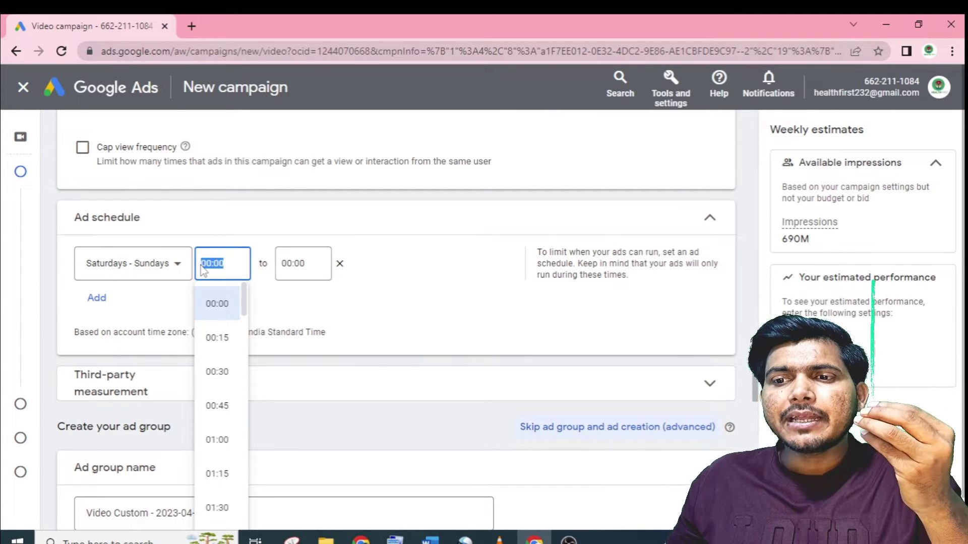
{"action": "left_click", "coordinate": [277, 263]}
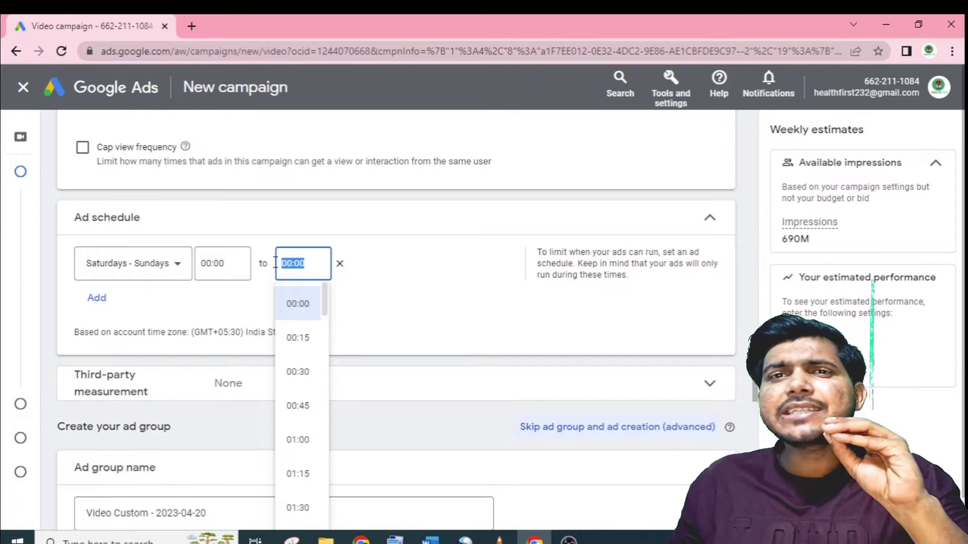
{"action": "left_click", "coordinate": [409, 265]}
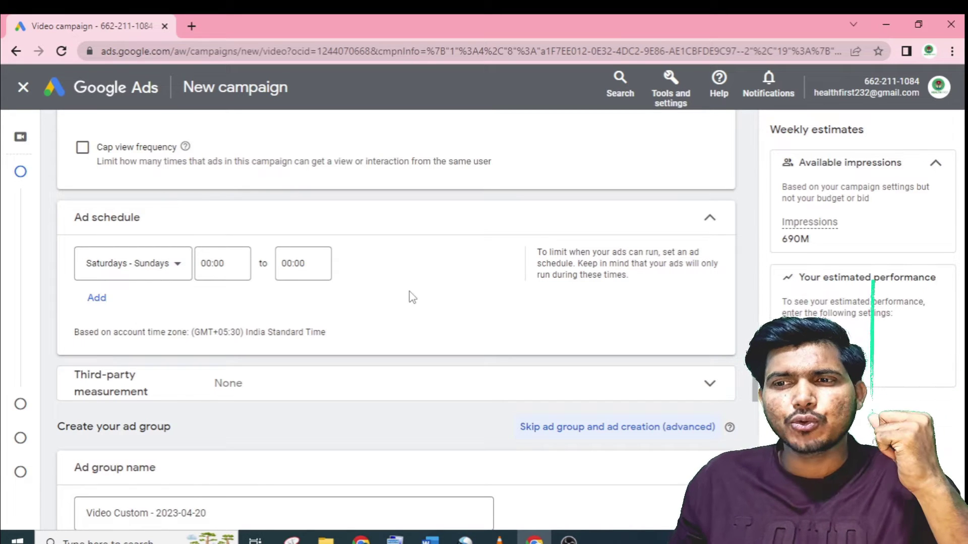
{"action": "left_click", "coordinate": [398, 383]}
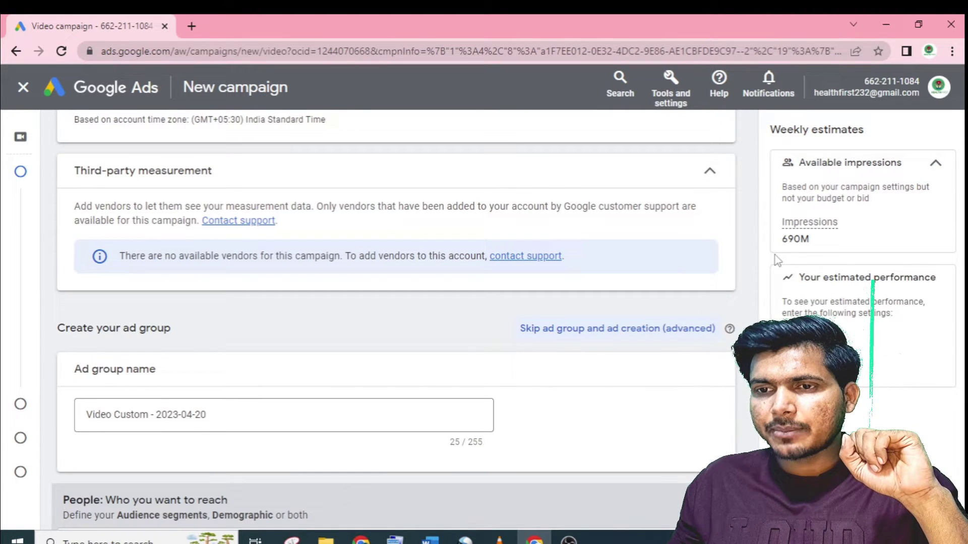
Step: Rename the ad group as AD GROUP 1
{"action": "scroll", "coordinate": [146, 360], "scroll_direction": "down", "scroll_amount": 1}
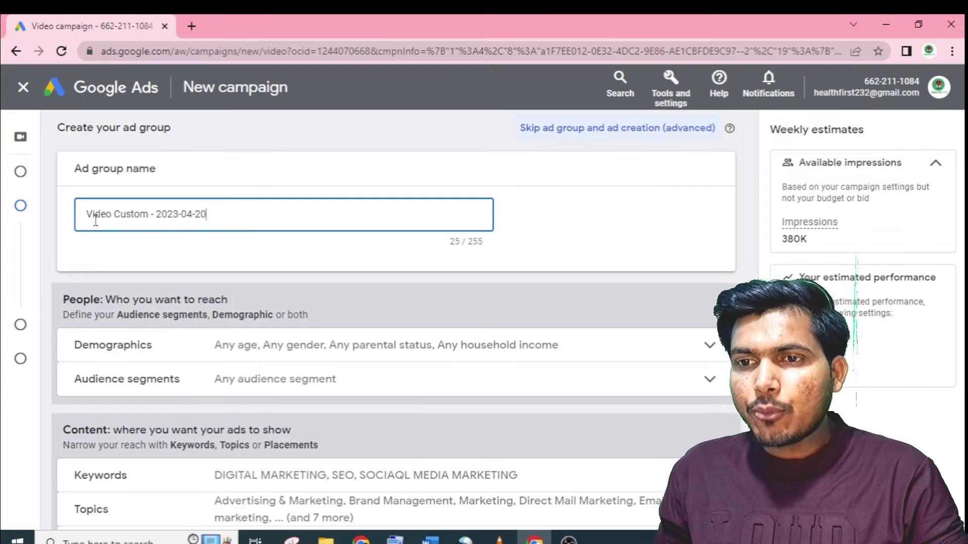
{"action": "left_click_drag", "start_coordinate": [265, 218], "coordinate": [70, 218]}
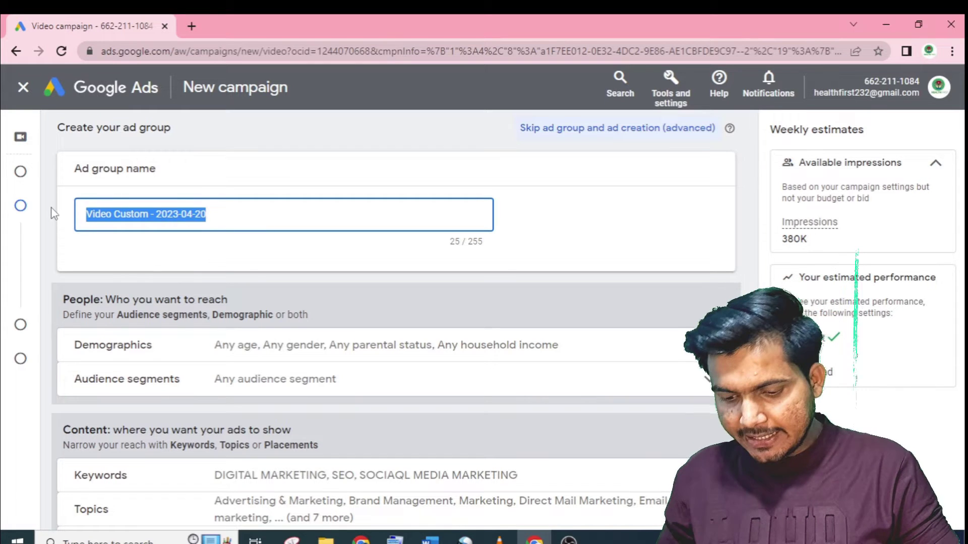
{"action": "type", "text": "AD GR"}
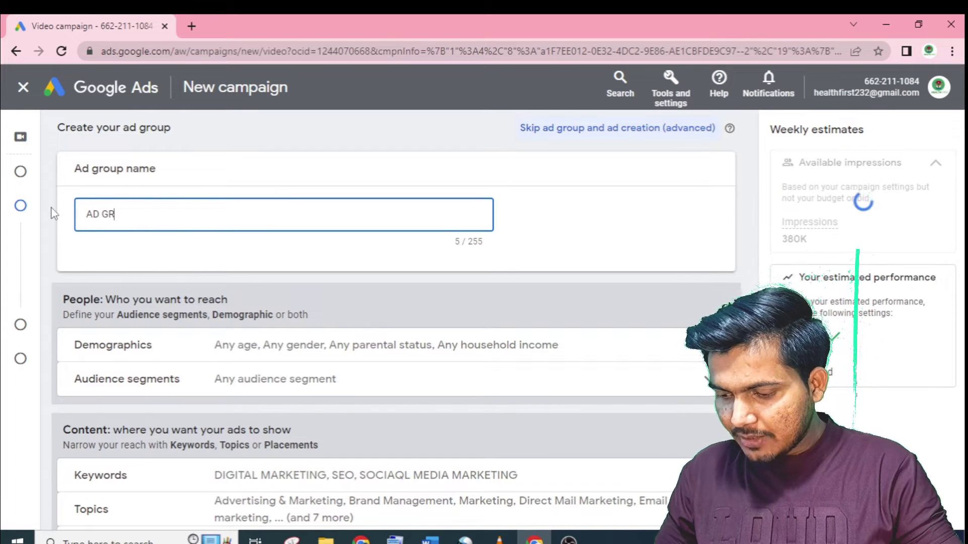
{"action": "type", "text": "OUP 1"}
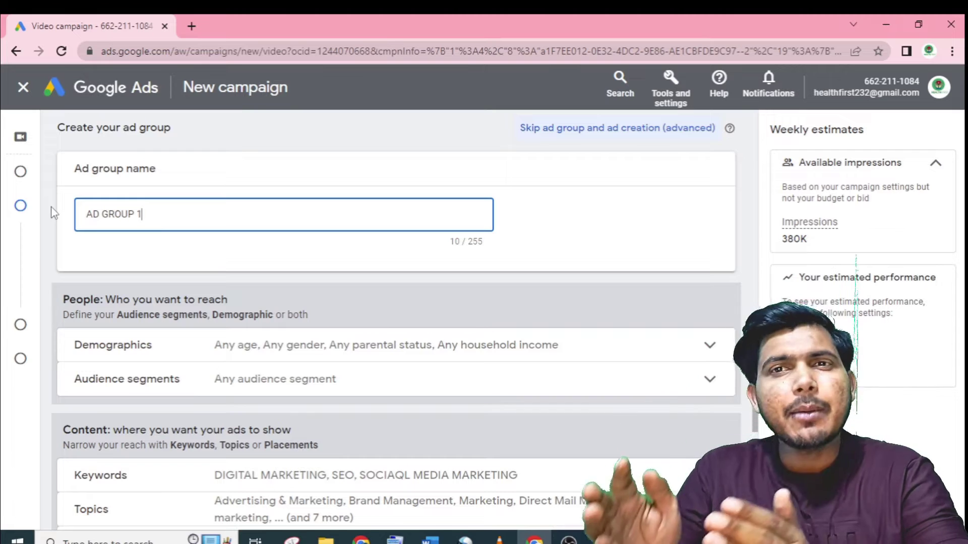
Step: Exclude the age ranges 18 - 24, 45 - 54, 55 - 64 and 65+ from the ad group's demographic targeting
{"action": "scroll", "coordinate": [258, 428], "scroll_direction": "down", "scroll_amount": 1}
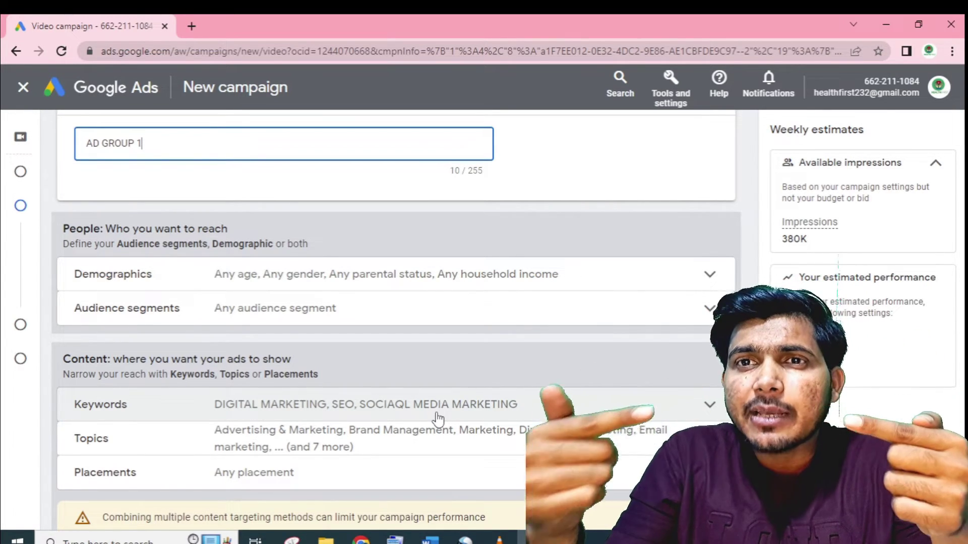
{"action": "scroll", "coordinate": [100, 272], "scroll_direction": "down", "scroll_amount": 1}
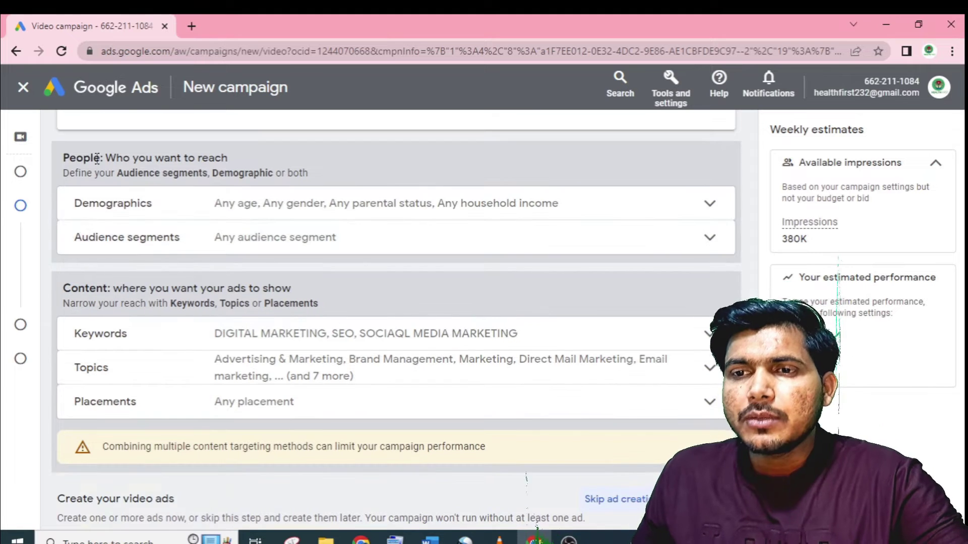
{"action": "scroll", "coordinate": [224, 232], "scroll_direction": "up", "scroll_amount": 1}
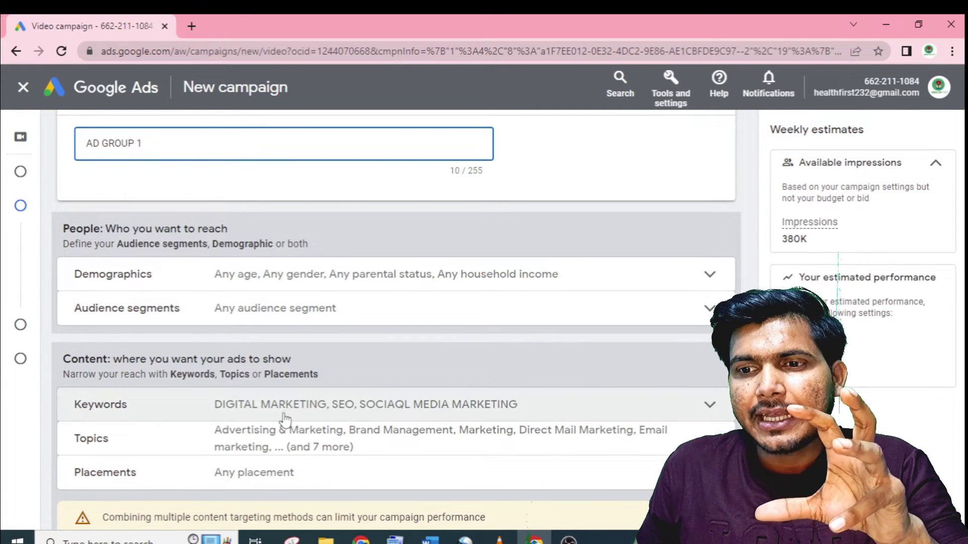
{"action": "scroll", "coordinate": [201, 393], "scroll_direction": "down", "scroll_amount": 1}
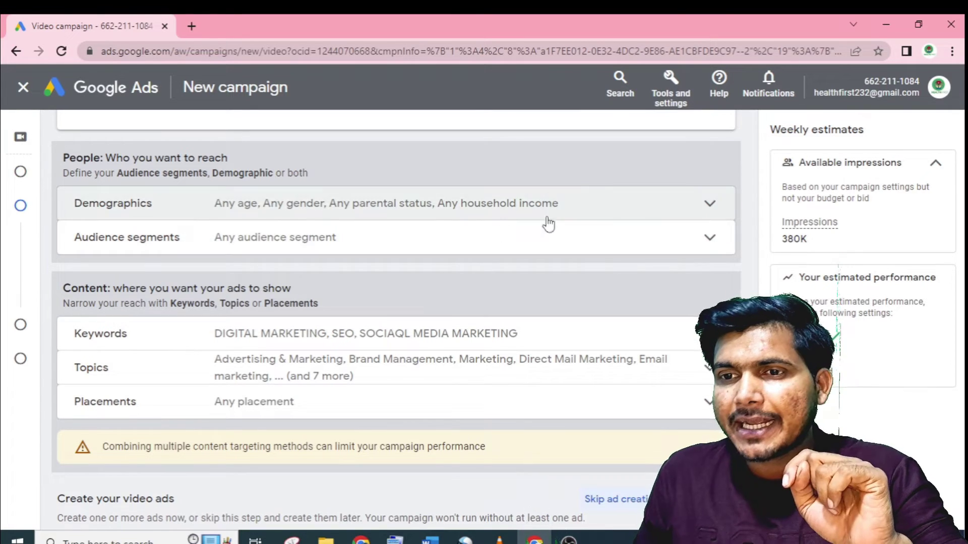
{"action": "left_click", "coordinate": [703, 210]}
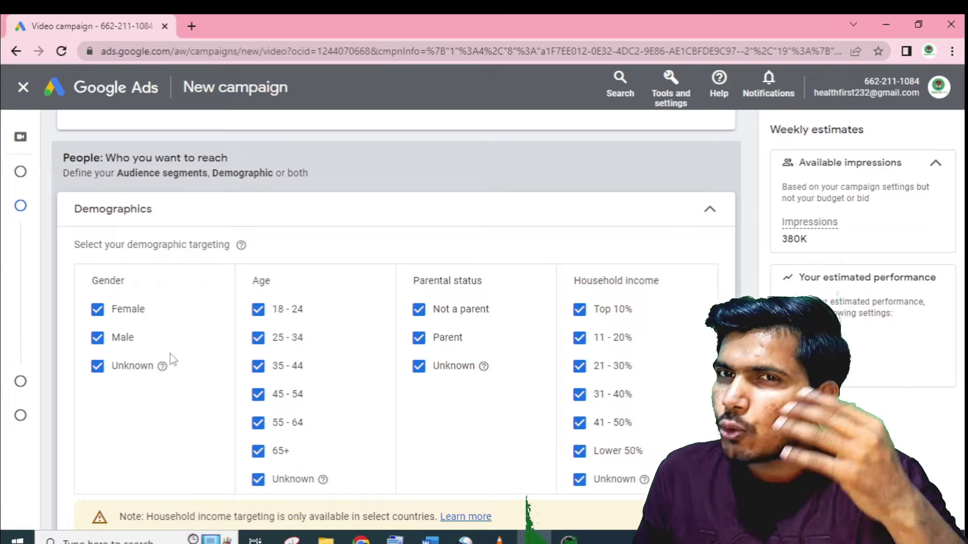
{"action": "left_click", "coordinate": [259, 309]}
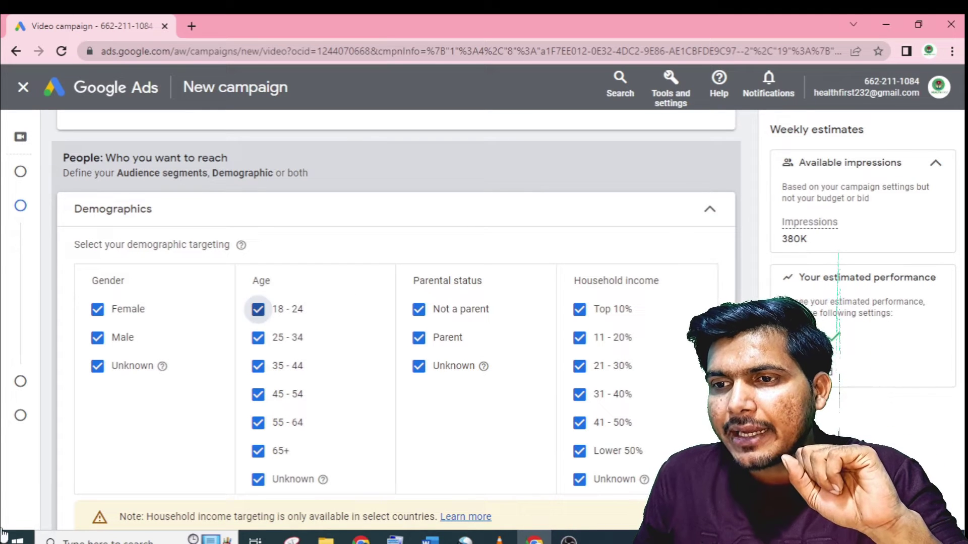
{"action": "left_click", "coordinate": [258, 451]}
{"action": "left_click", "coordinate": [258, 394]}
{"action": "left_click", "coordinate": [258, 422]}
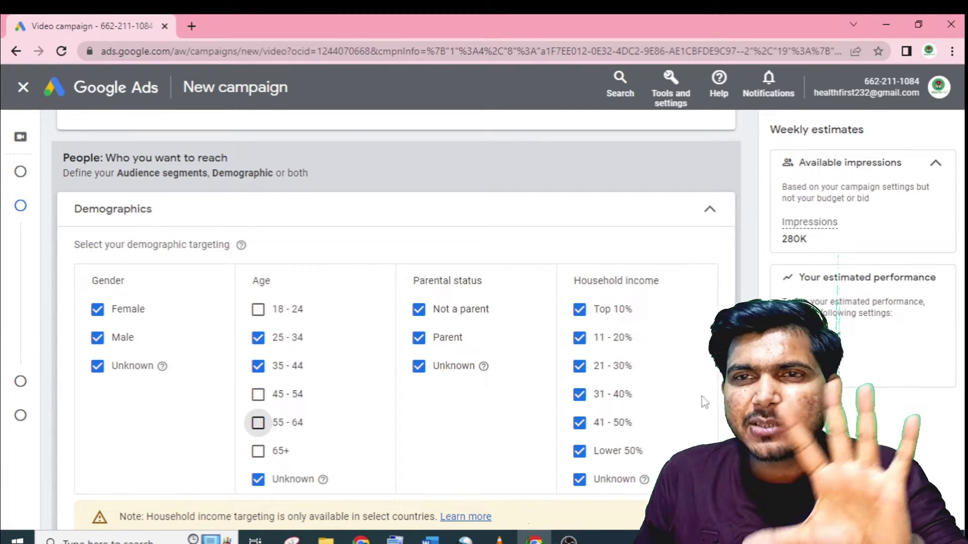
{"action": "scroll", "coordinate": [527, 347], "scroll_direction": "down", "scroll_amount": 4}
{"action": "scroll", "coordinate": [640, 363], "scroll_direction": "up", "scroll_amount": 2}
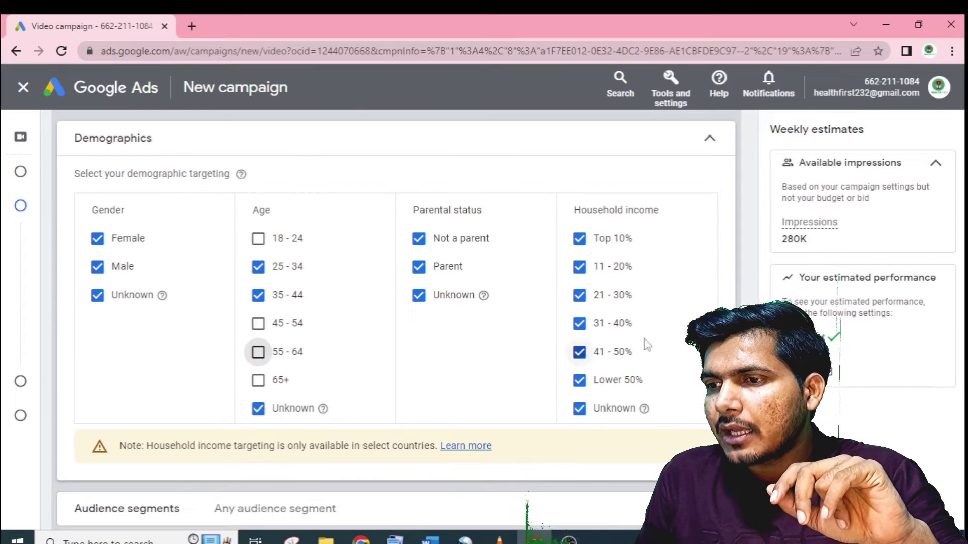
Step: Collapse the ad group's demographic settings and expand its audience segments settings
{"action": "left_click", "coordinate": [709, 139]}
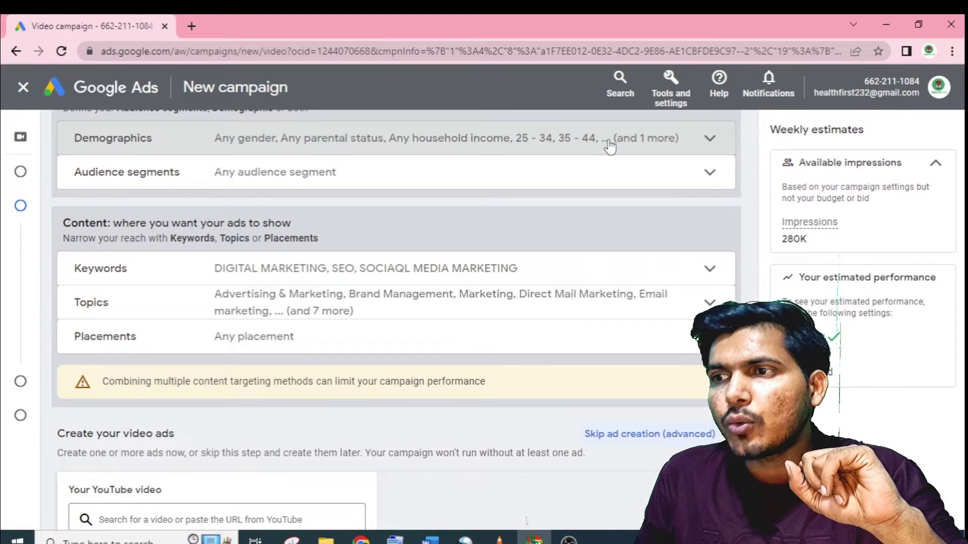
{"action": "left_click_drag", "start_coordinate": [545, 146], "coordinate": [641, 149]}
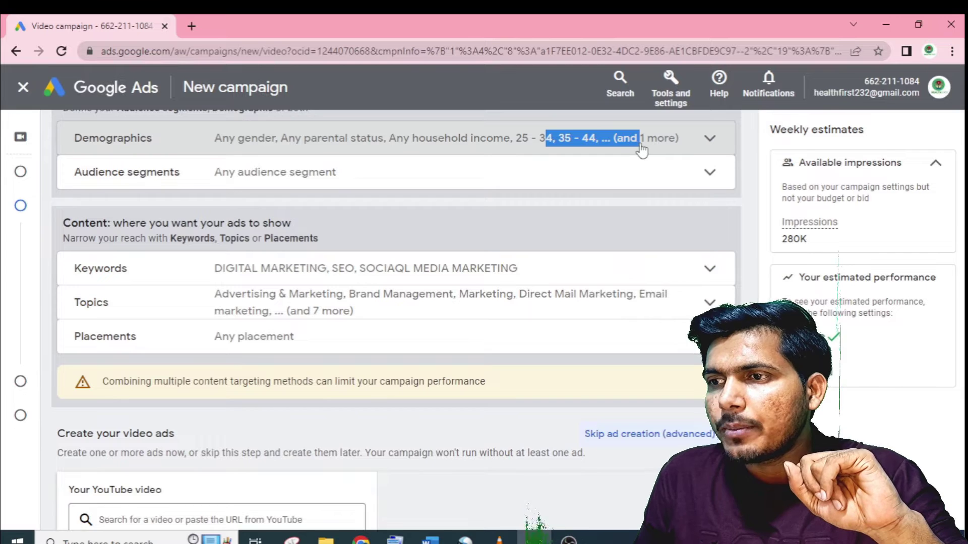
{"action": "left_click", "coordinate": [708, 141]}
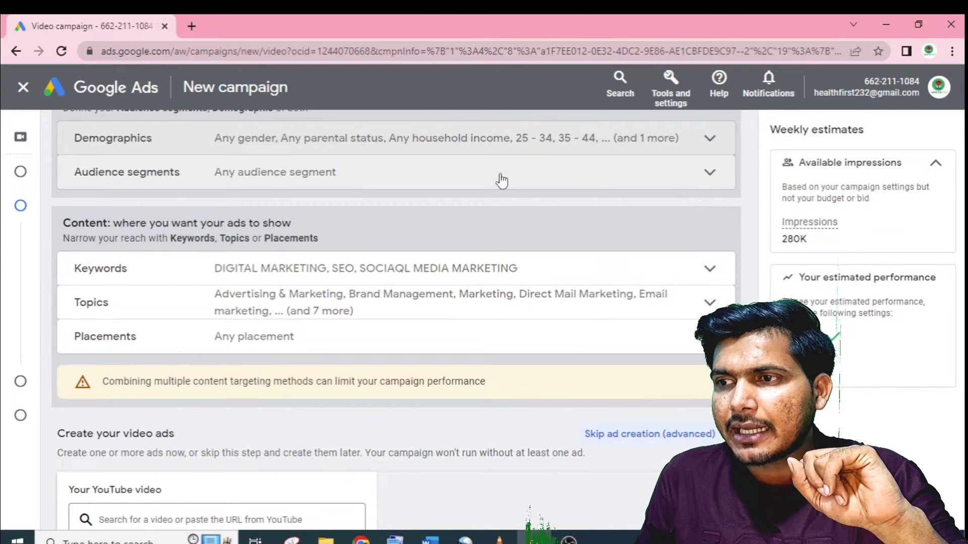
{"action": "left_click", "coordinate": [706, 172]}
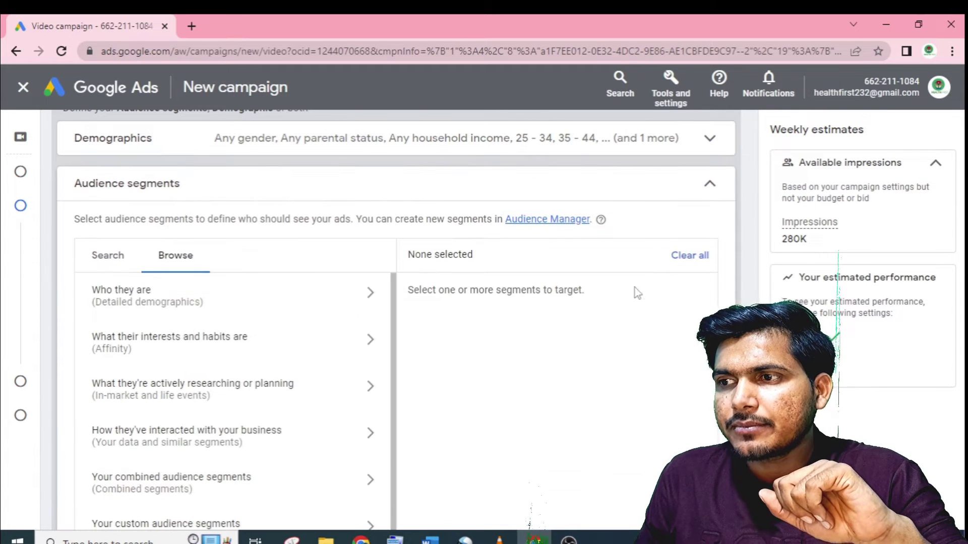
Step: Search the audience segments for real estate, replacing the existing search term
{"action": "left_click", "coordinate": [92, 263]}
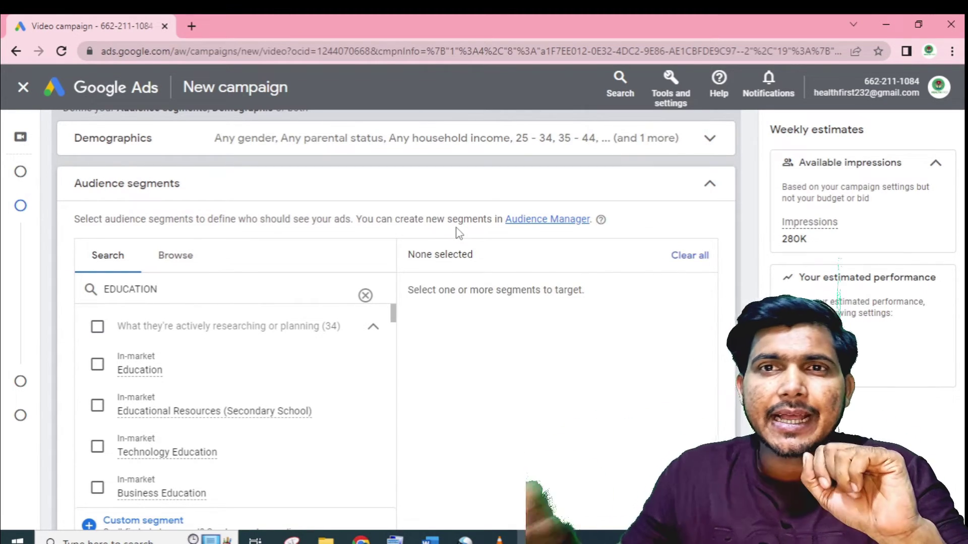
{"action": "left_click", "coordinate": [259, 302]}
{"action": "double_click", "coordinate": [169, 294]}
{"action": "key", "text": "BackSpace"}
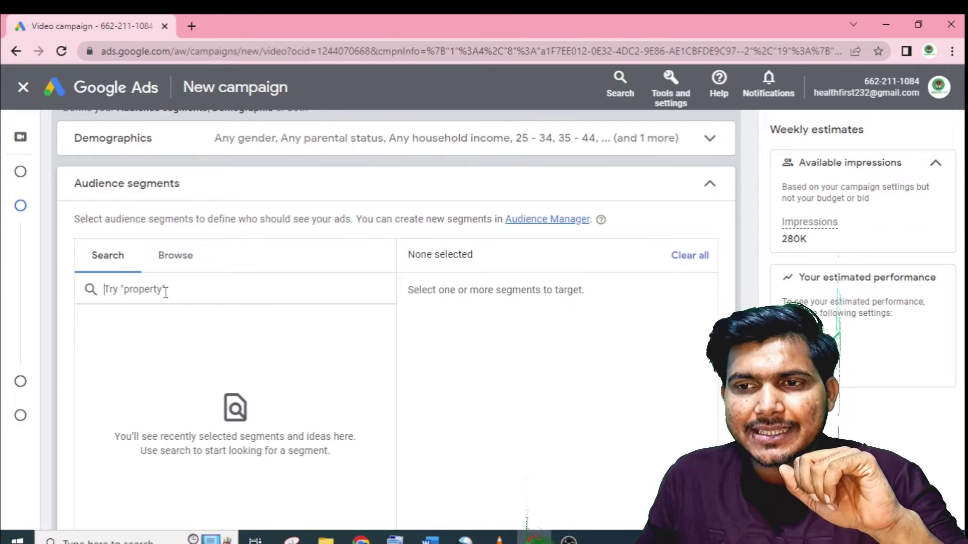
{"action": "type", "text": "real"}
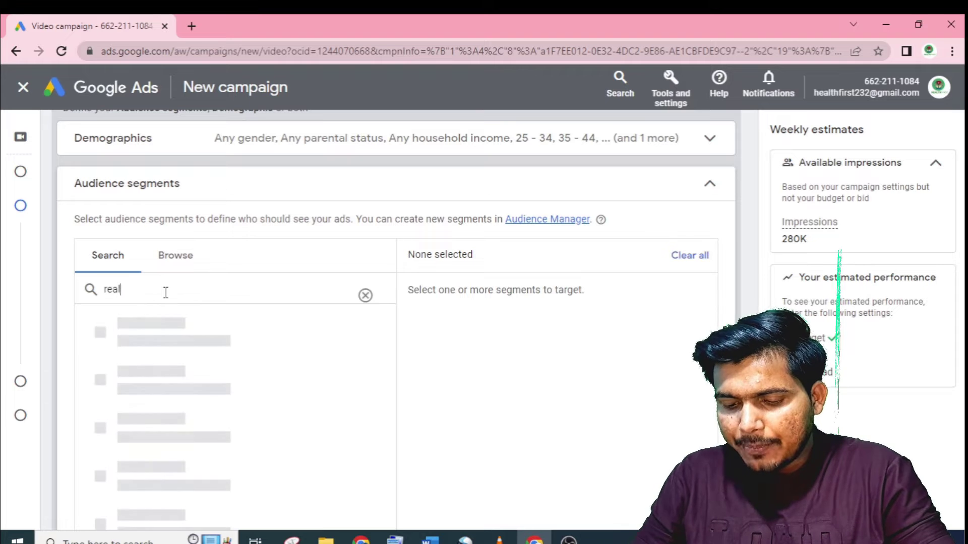
{"action": "type", "text": " estate"}
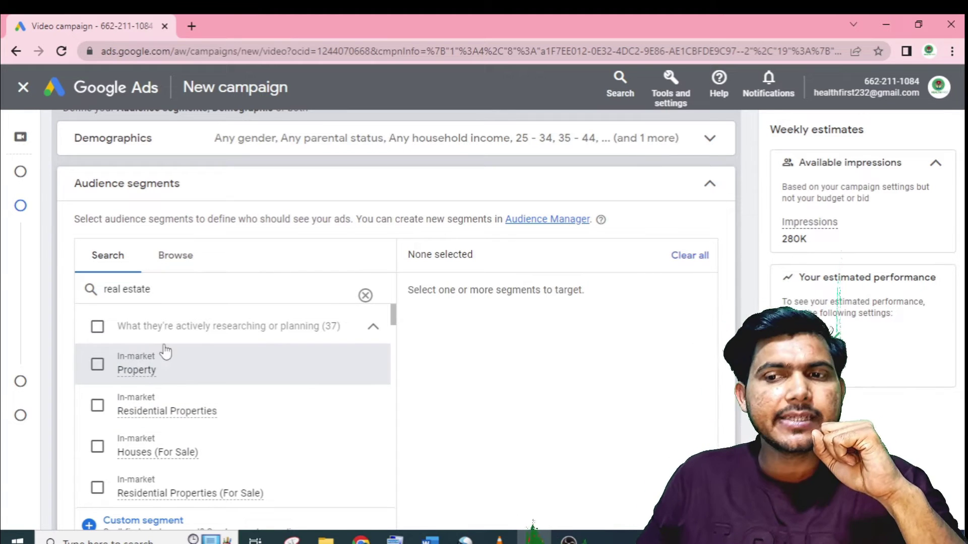
Step: Add the in-market segments Property, Residential Properties, Houses (For Sale), Residential Properties (For Sale) and New Houses (For Sale) to the ad group
{"action": "scroll", "coordinate": [183, 392], "scroll_direction": "down", "scroll_amount": 1}
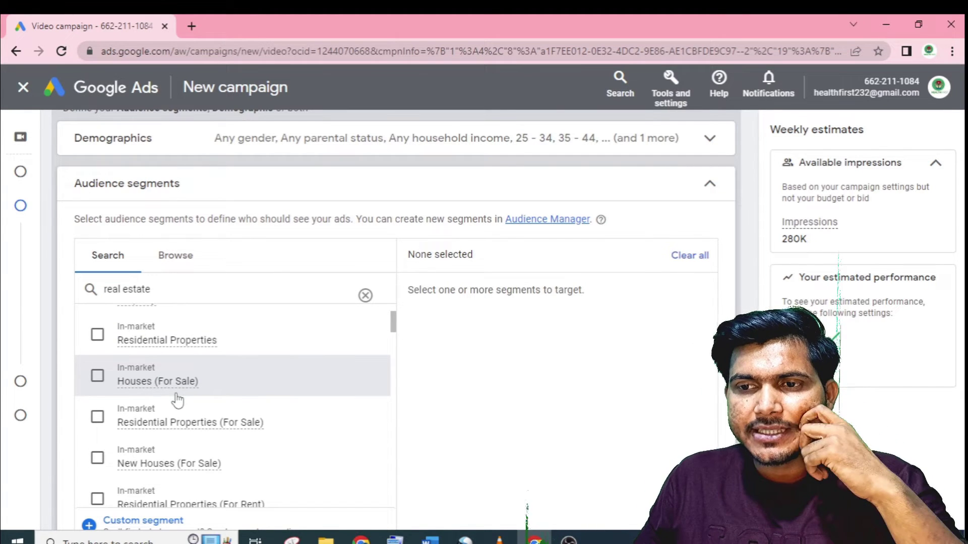
{"action": "scroll", "coordinate": [177, 400], "scroll_direction": "down", "scroll_amount": 2}
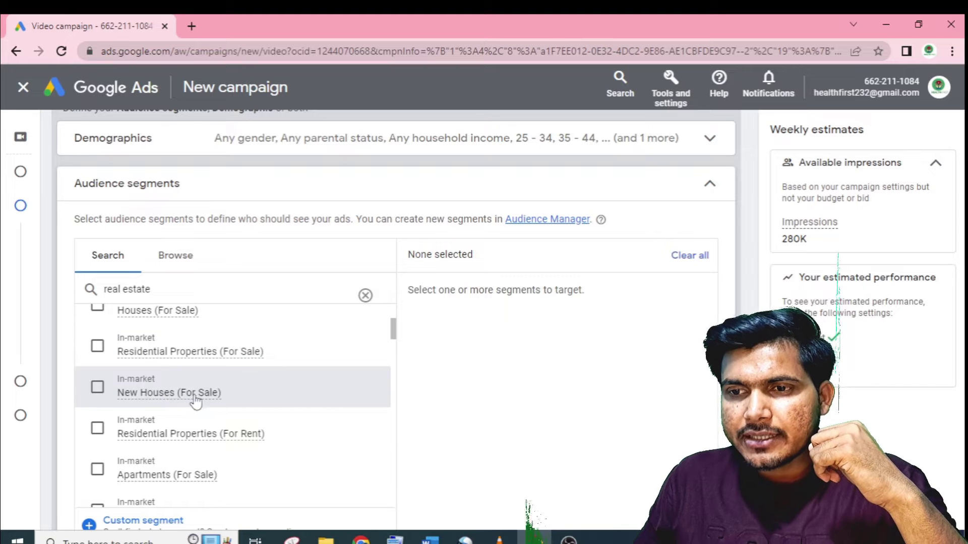
{"action": "scroll", "coordinate": [159, 479], "scroll_direction": "down", "scroll_amount": 3}
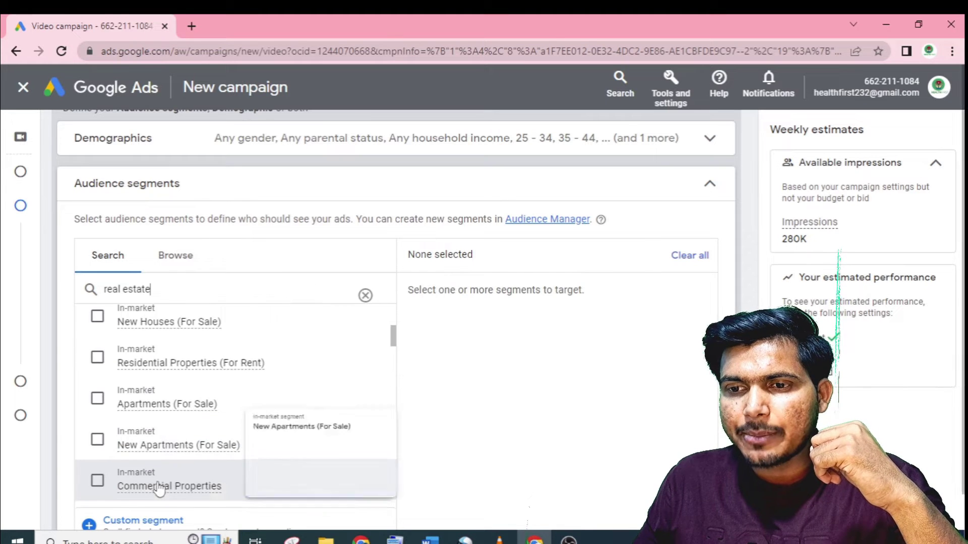
{"action": "scroll", "coordinate": [166, 506], "scroll_direction": "down", "scroll_amount": 3}
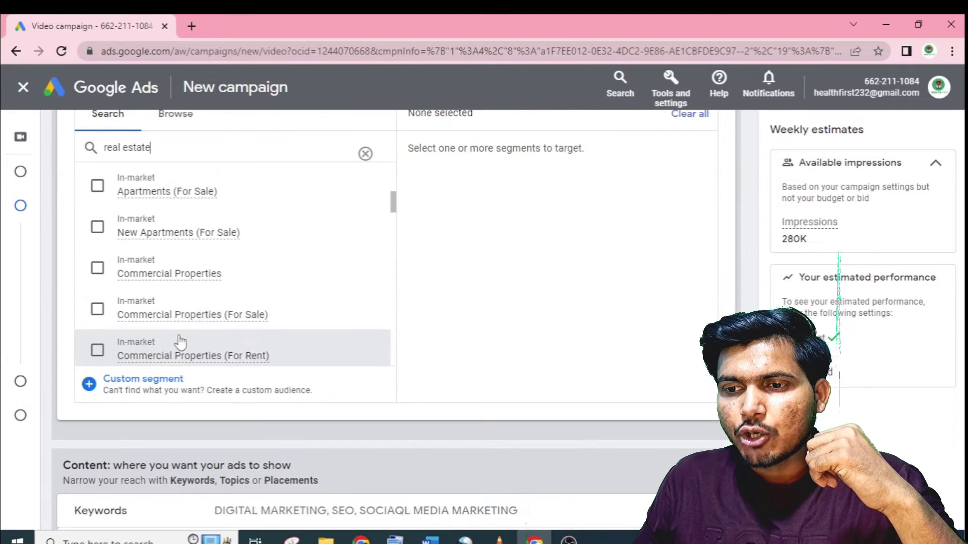
{"action": "scroll", "coordinate": [187, 347], "scroll_direction": "up", "scroll_amount": 6}
{"action": "left_click", "coordinate": [97, 222]}
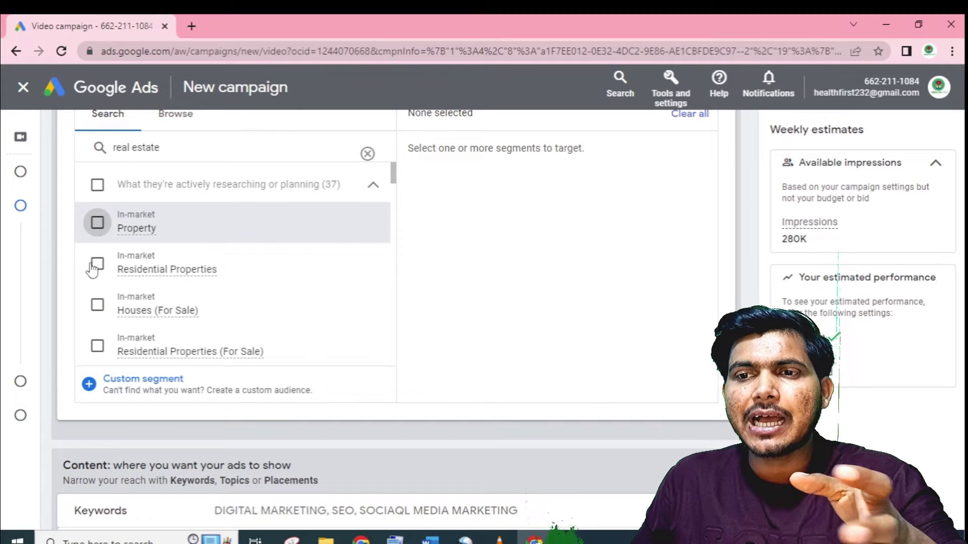
{"action": "left_click", "coordinate": [97, 264]}
{"action": "left_click", "coordinate": [97, 305]}
{"action": "left_click", "coordinate": [97, 346]}
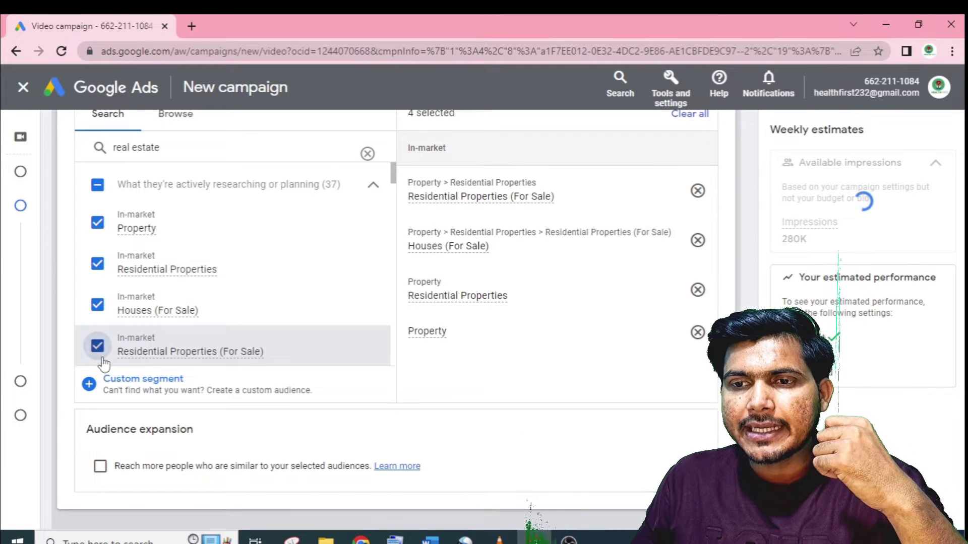
{"action": "scroll", "coordinate": [107, 351], "scroll_direction": "down", "scroll_amount": 2}
{"action": "left_click", "coordinate": [97, 316]}
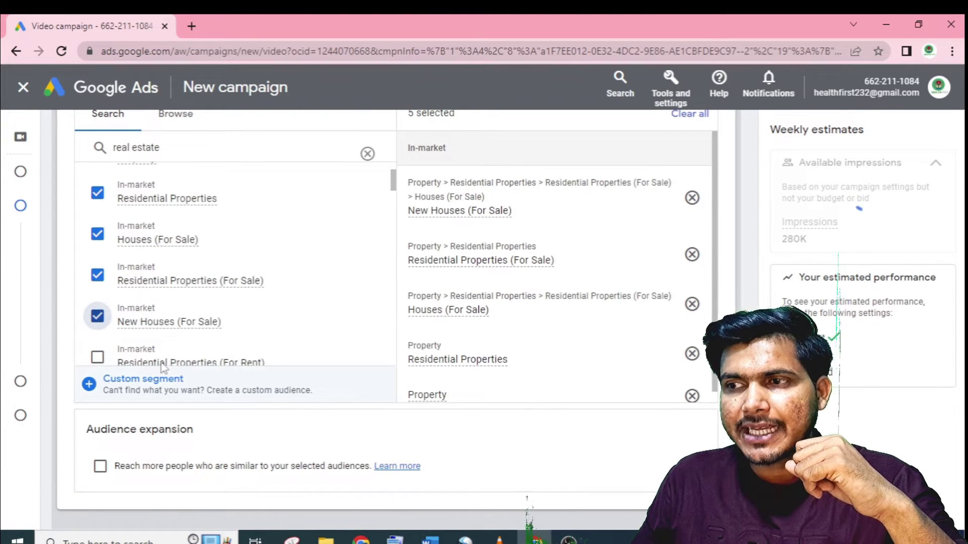
Step: View the new custom segment form without saving it and check the estimated weekly impressions
{"action": "left_click", "coordinate": [143, 378]}
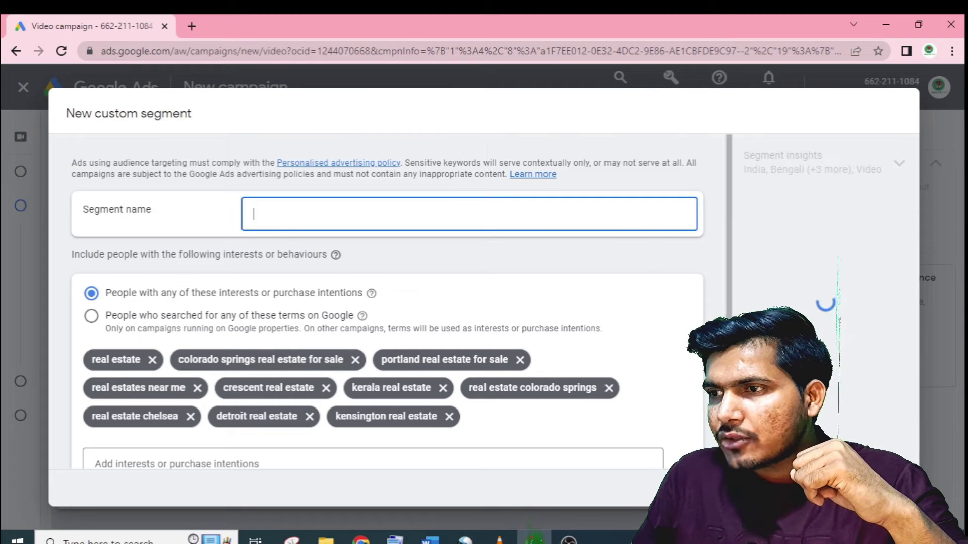
{"action": "key", "text": "Escape"}
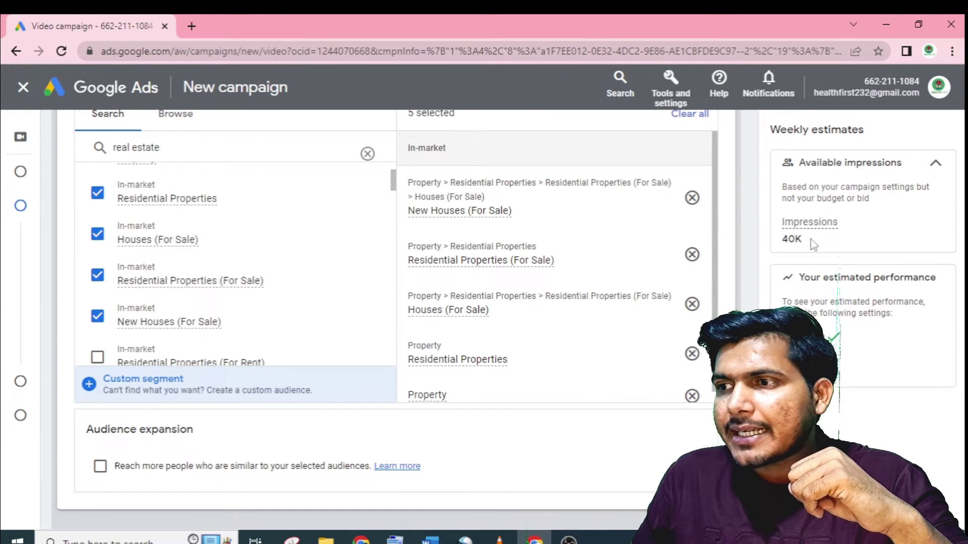
{"action": "left_click_drag", "start_coordinate": [813, 245], "coordinate": [788, 241]}
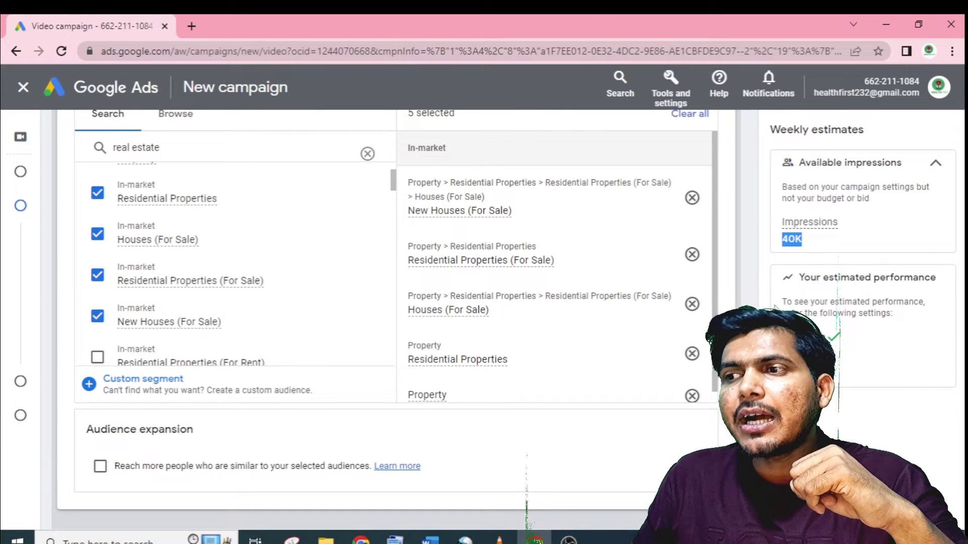
Step: Clear the real estate search and search the audience segments for digital marketing
{"action": "scroll", "coordinate": [259, 273], "scroll_direction": "up", "scroll_amount": 5}
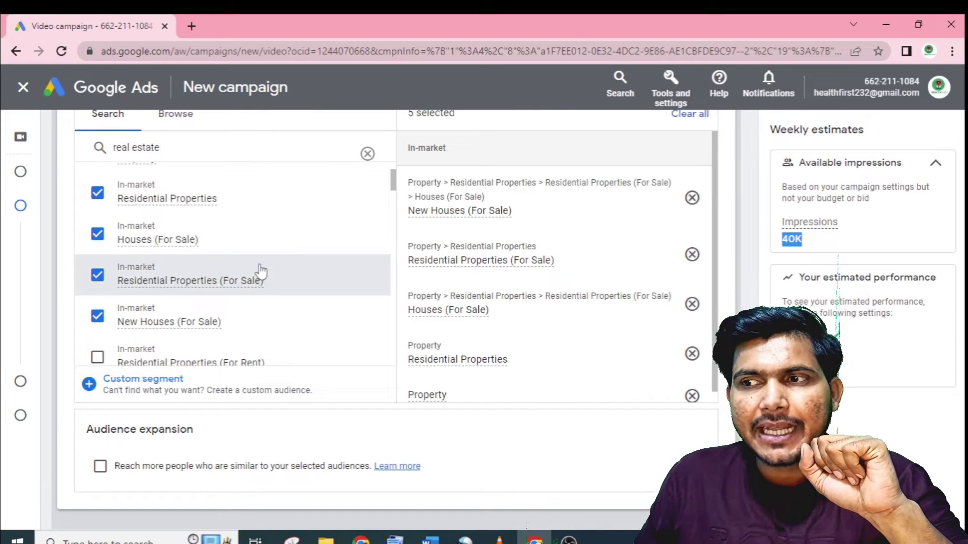
{"action": "left_click", "coordinate": [368, 154]}
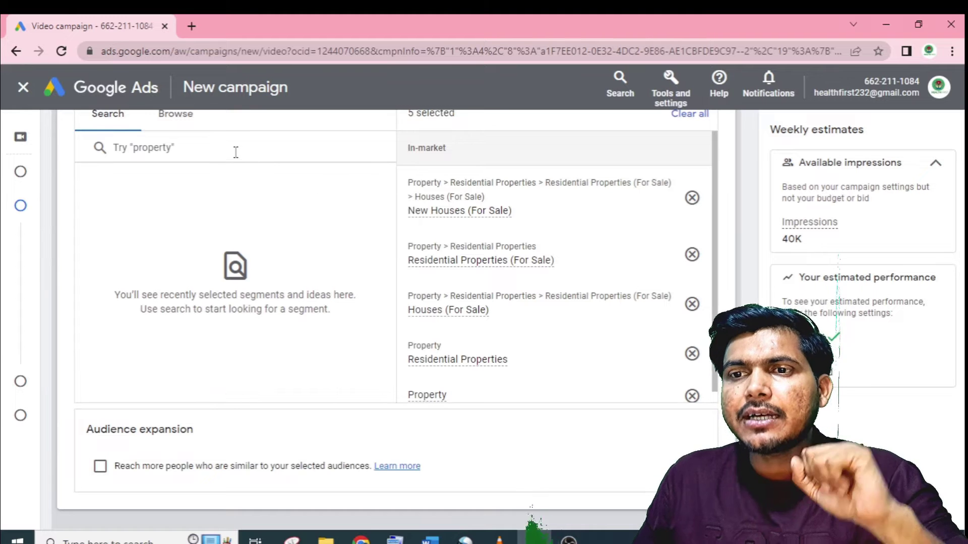
{"action": "scroll", "coordinate": [188, 270], "scroll_direction": "up", "scroll_amount": 3}
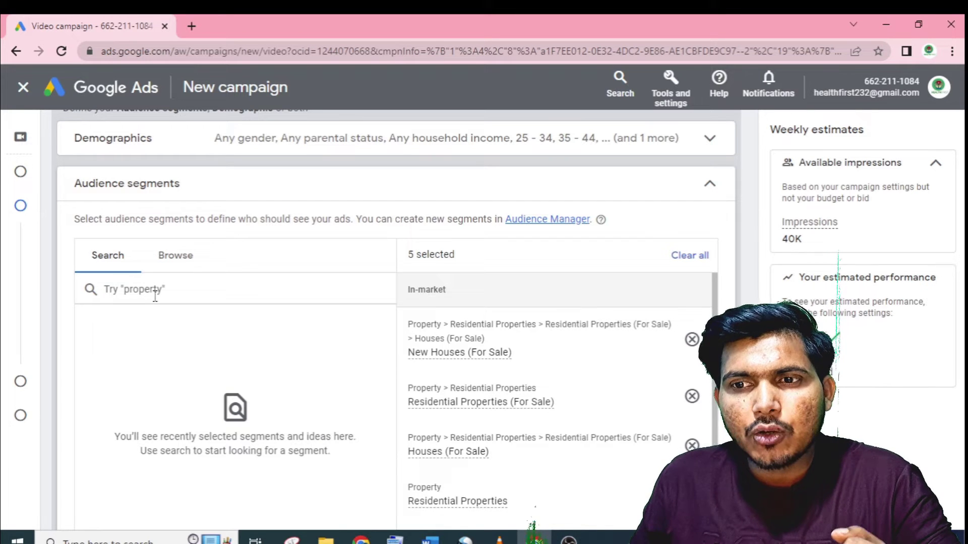
{"action": "type", "text": "digit"}
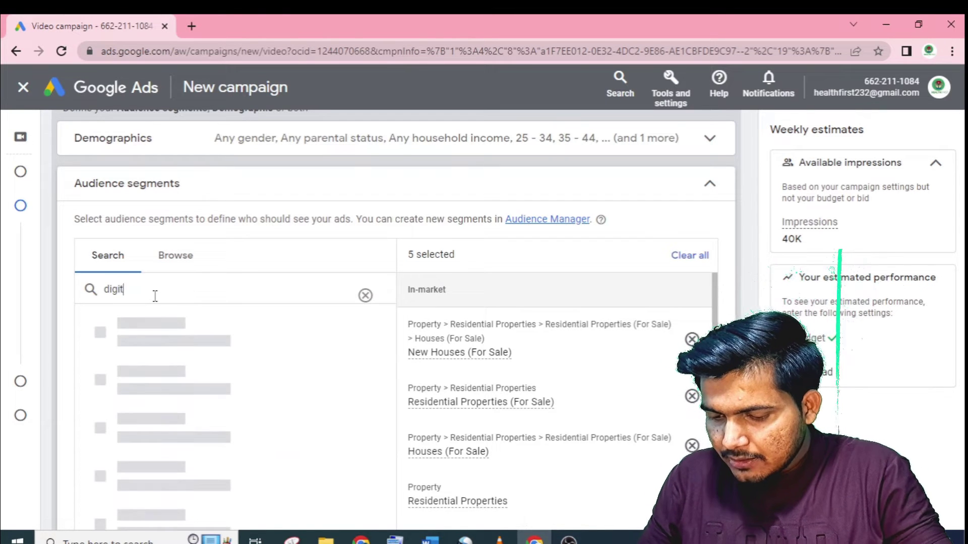
{"action": "type", "text": "al marketing"}
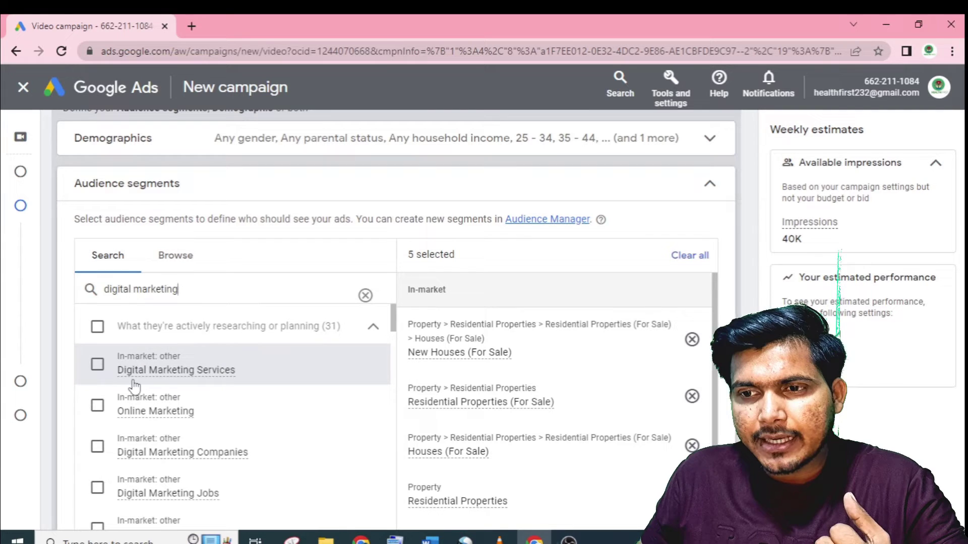
Step: Add the segments Digital Marketing Services, Online Marketing, Digital Marketing Companies, Digital Marketing Jobs, Digital Marketing Agency and Digital Marketing Courses to the ad group
{"action": "left_click", "coordinate": [98, 364]}
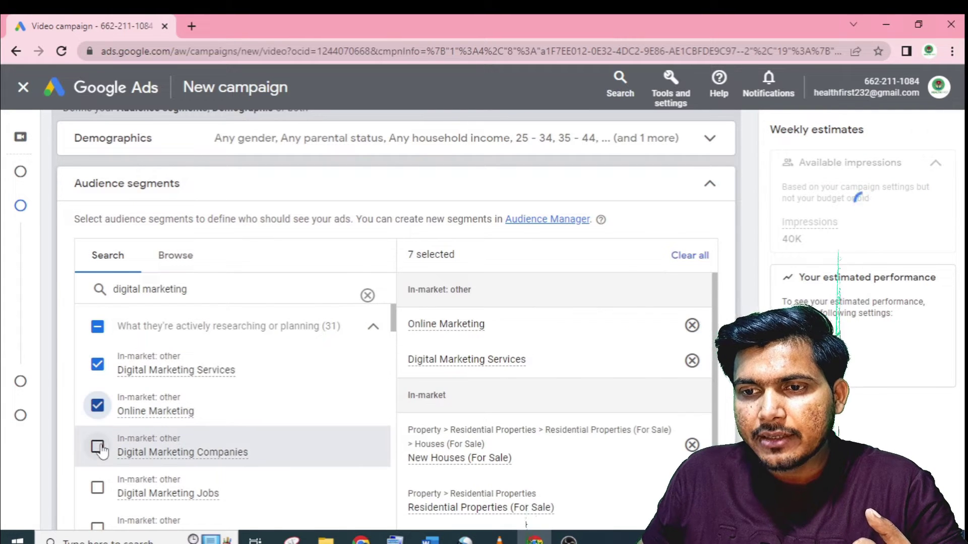
{"action": "left_click", "coordinate": [97, 447]}
{"action": "scroll", "coordinate": [100, 443], "scroll_direction": "down", "scroll_amount": 1}
{"action": "left_click", "coordinate": [102, 432]}
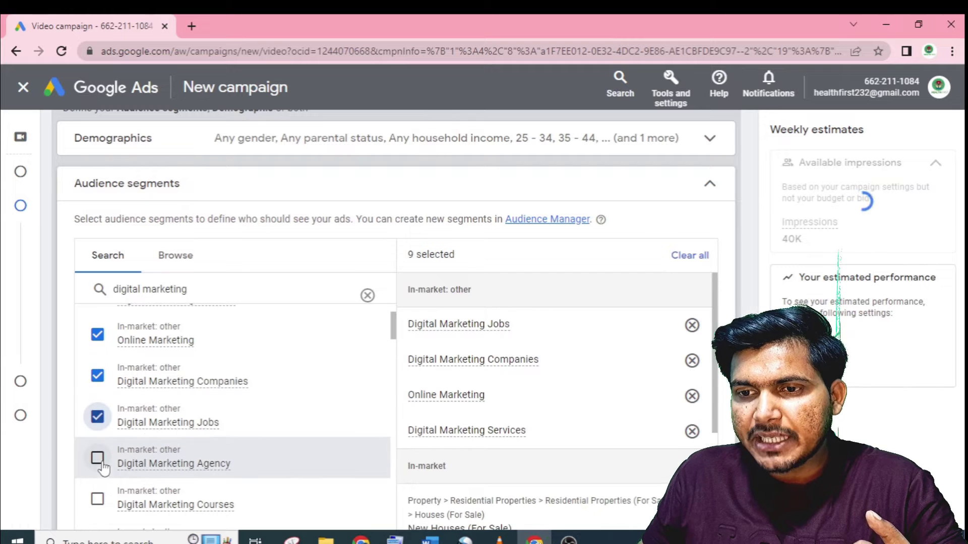
{"action": "left_click", "coordinate": [98, 459]}
{"action": "scroll", "coordinate": [106, 461], "scroll_direction": "down", "scroll_amount": 1}
{"action": "left_click", "coordinate": [98, 428]}
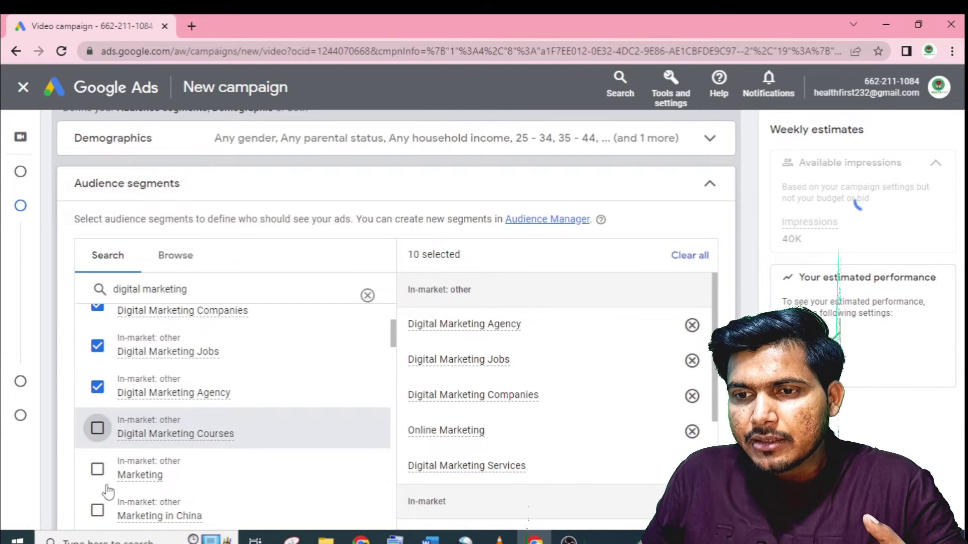
Step: Add the segments Marketing, Marketing in China, Marketing Analytics Tools, Advertising & Marketing Services, Email Marketing Services and Sales & Marketing Jobs to the ad group
{"action": "left_click", "coordinate": [97, 470]}
{"action": "scroll", "coordinate": [100, 479], "scroll_direction": "down", "scroll_amount": 1}
{"action": "left_click", "coordinate": [98, 440]}
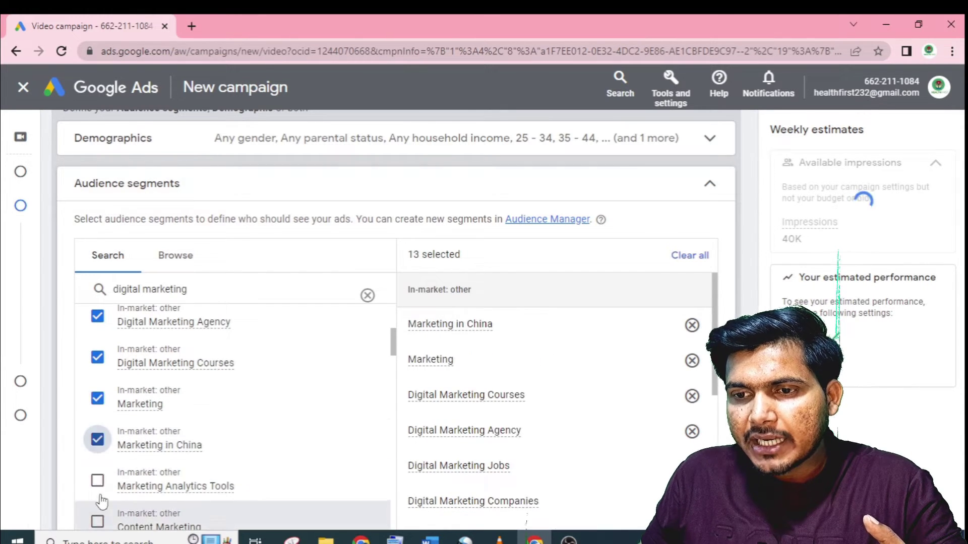
{"action": "left_click", "coordinate": [97, 481]}
{"action": "scroll", "coordinate": [109, 504], "scroll_direction": "down", "scroll_amount": 1}
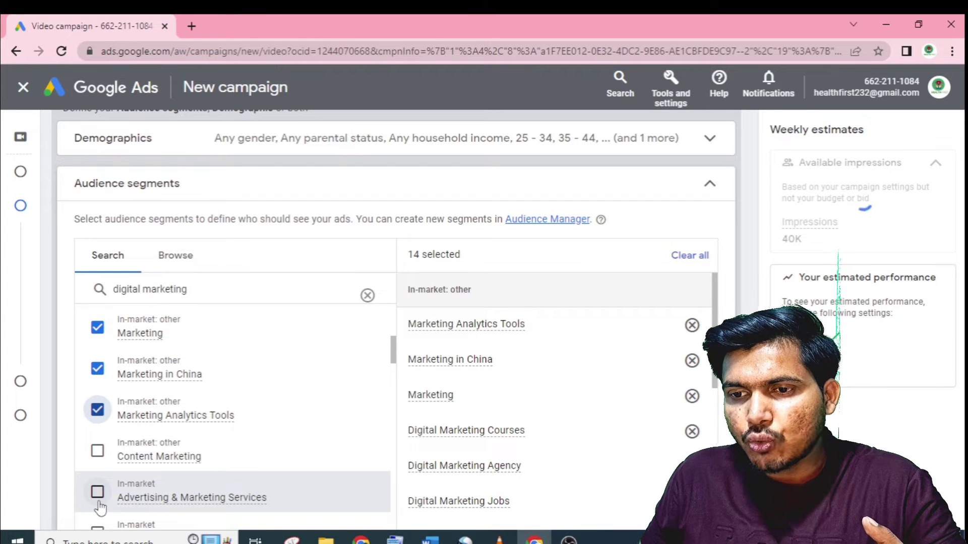
{"action": "left_click", "coordinate": [97, 492]}
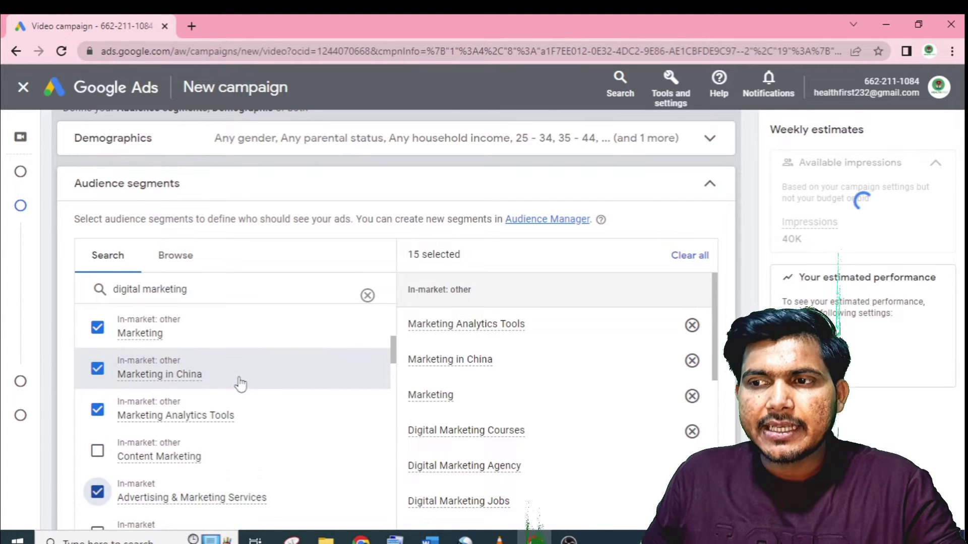
{"action": "scroll", "coordinate": [97, 434], "scroll_direction": "down", "scroll_amount": 3}
{"action": "left_click", "coordinate": [88, 398]}
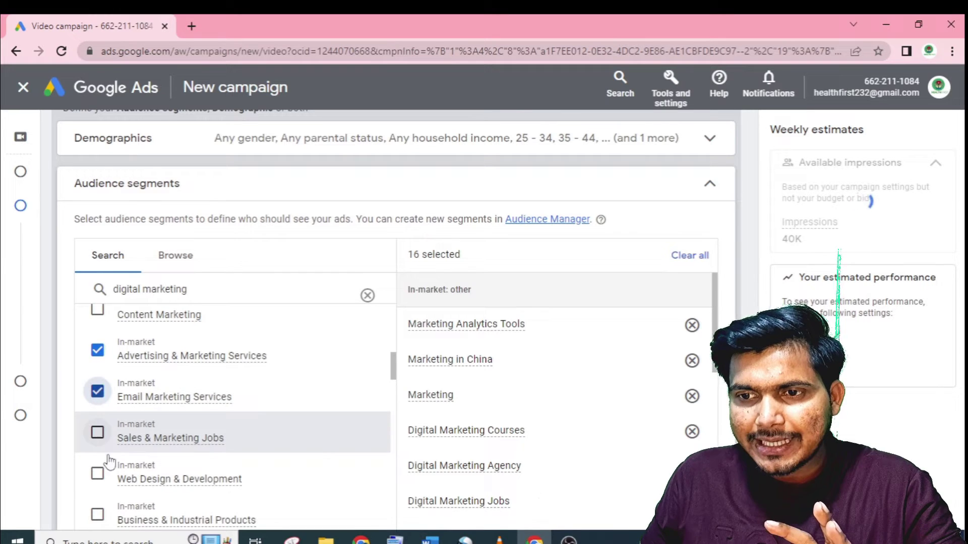
{"action": "left_click", "coordinate": [97, 434]}
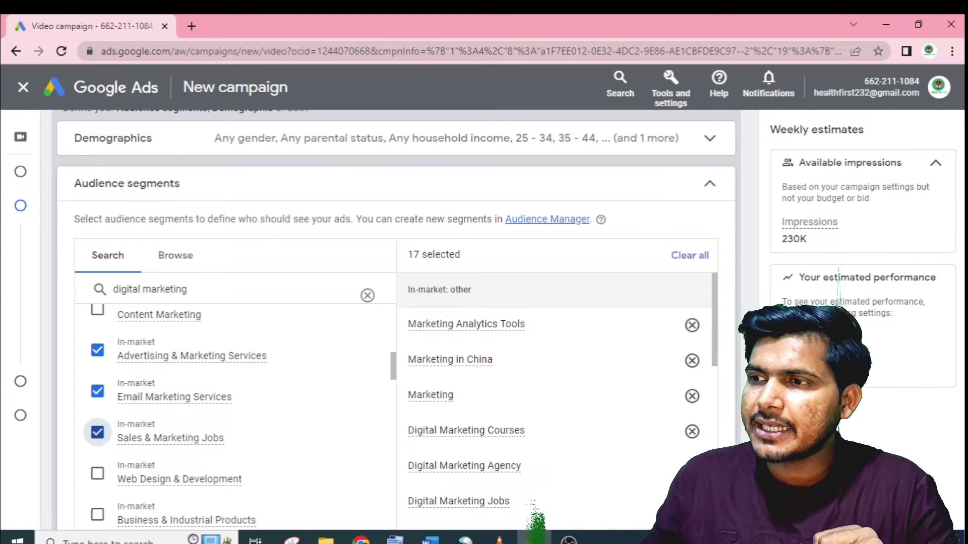
Step: Check the estimated weekly impressions for the selected digital marketing segments
{"action": "left_click_drag", "start_coordinate": [810, 276], "coordinate": [778, 265]}
{"action": "left_click_drag", "start_coordinate": [810, 222], "coordinate": [839, 222]}
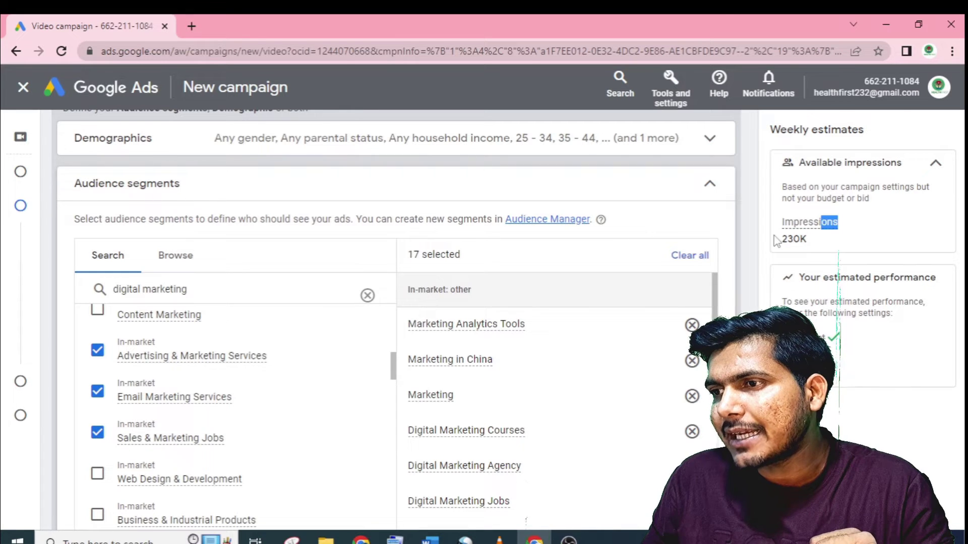
{"action": "left_click", "coordinate": [834, 270]}
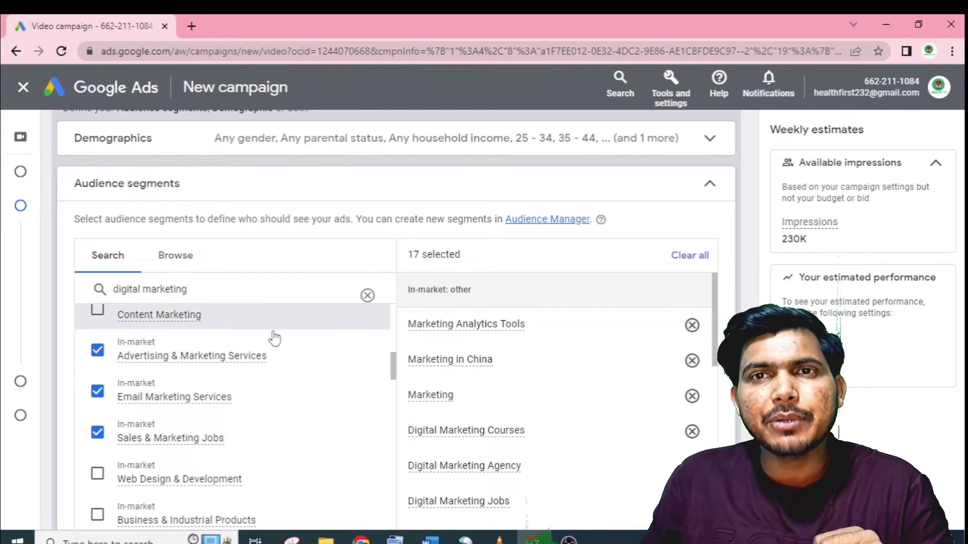
Step: Look through the remaining digital marketing segment results and switch to browsing the audience segments by category
{"action": "scroll", "coordinate": [184, 448], "scroll_direction": "down", "scroll_amount": 2}
{"action": "scroll", "coordinate": [184, 448], "scroll_direction": "down", "scroll_amount": 3}
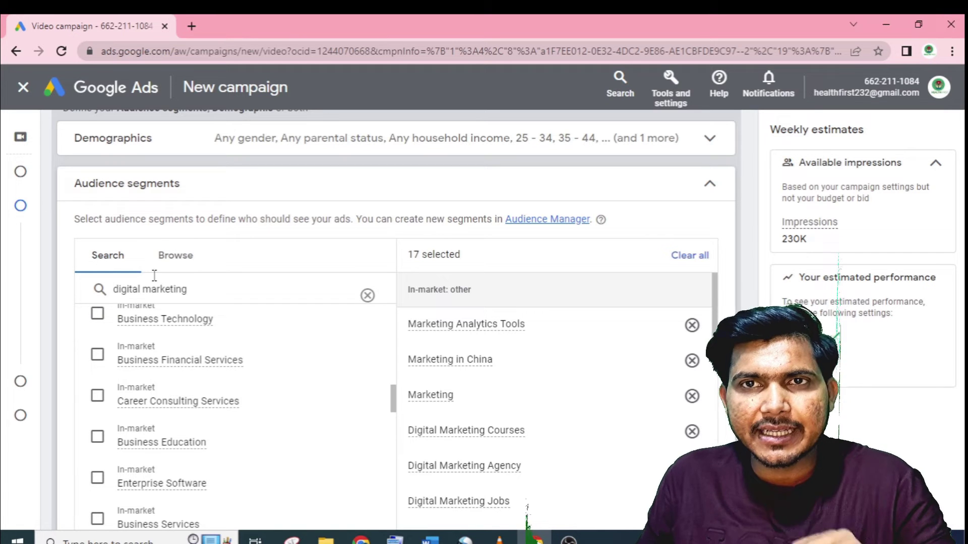
{"action": "left_click", "coordinate": [174, 267]}
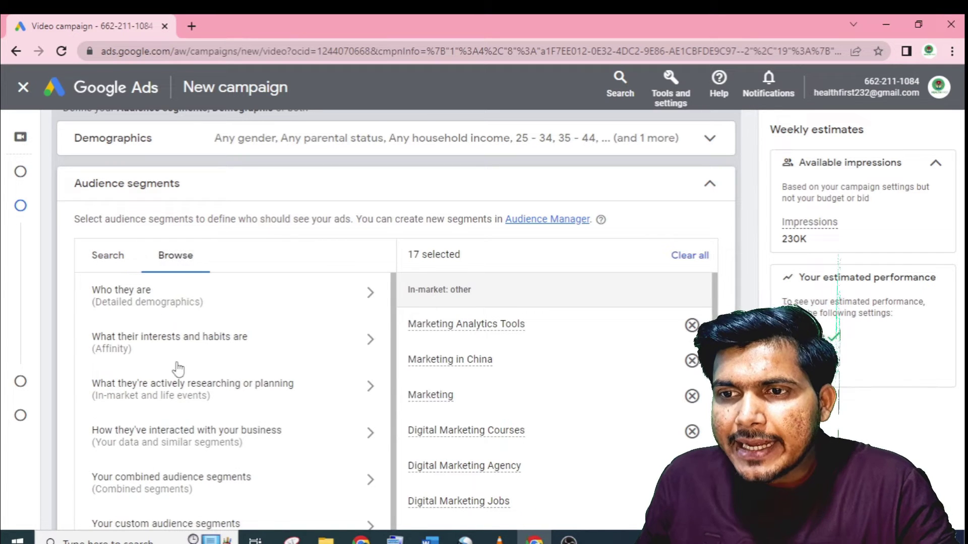
Step: Examine the detailed demographics segments for who people are, including the Education options and the Employment company size and industry options
{"action": "mouse_move", "coordinate": [75, 350]}
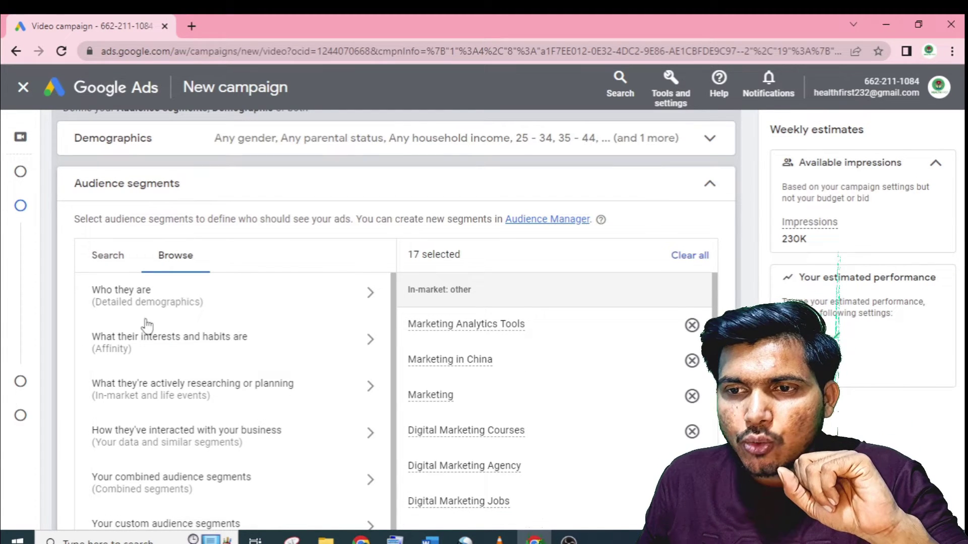
{"action": "left_click", "coordinate": [370, 294]}
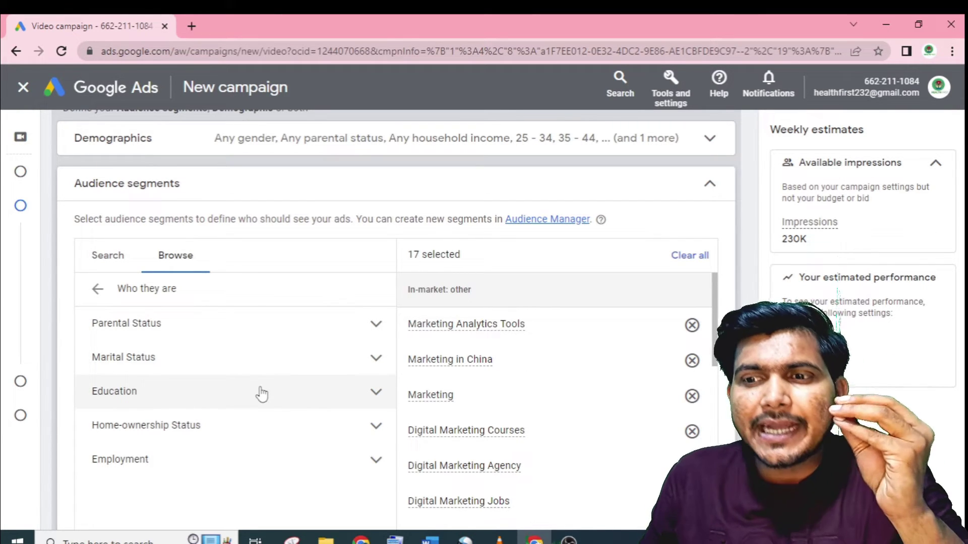
{"action": "left_click", "coordinate": [222, 401]}
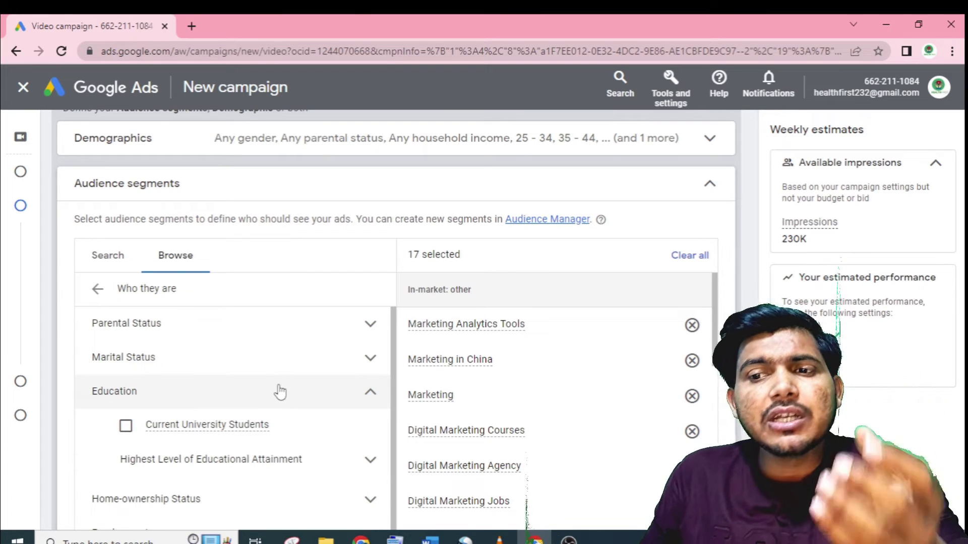
{"action": "scroll", "coordinate": [201, 432], "scroll_direction": "down", "scroll_amount": 3}
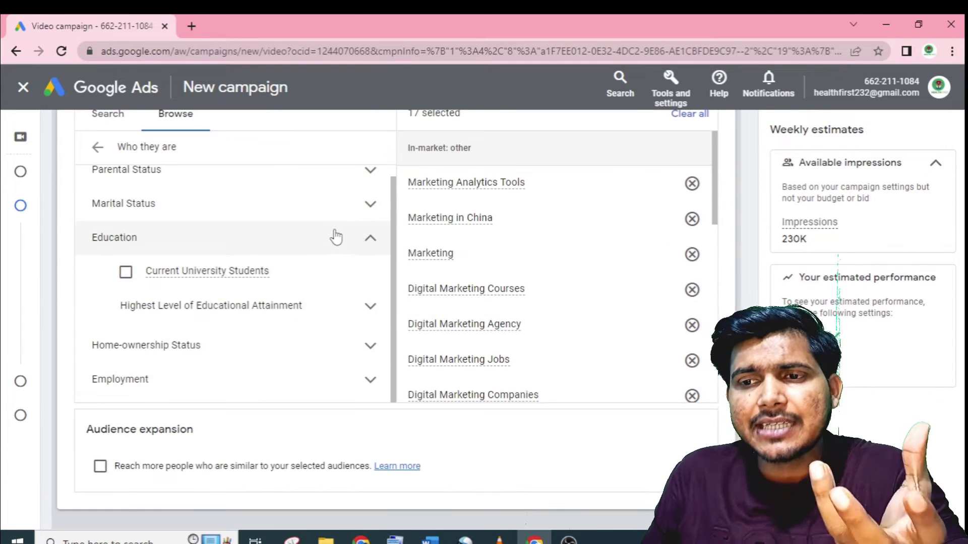
{"action": "left_click", "coordinate": [365, 247]}
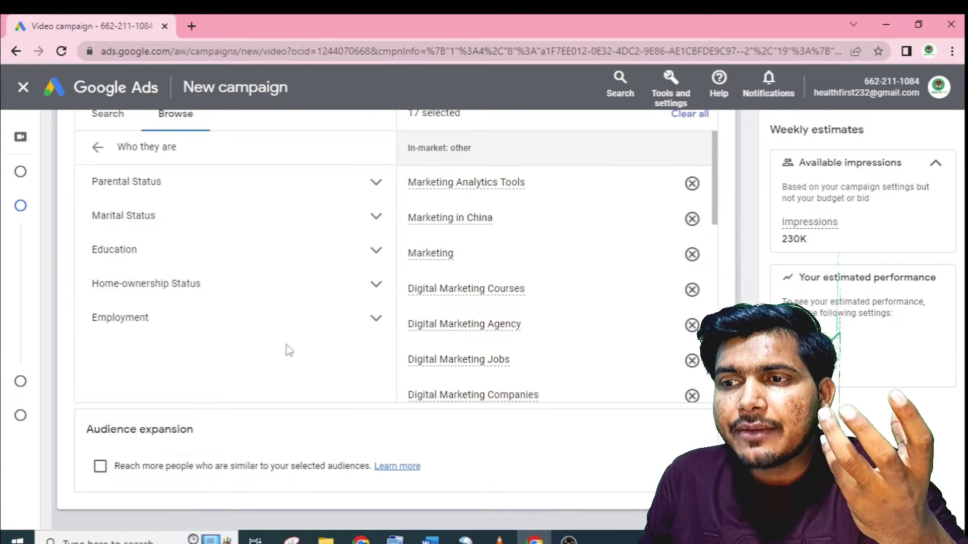
{"action": "left_click", "coordinate": [223, 327]}
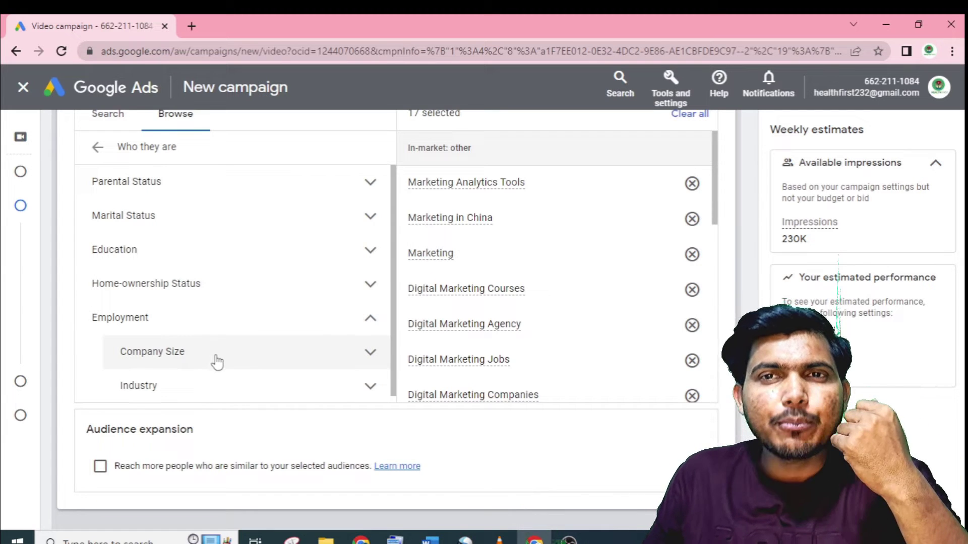
{"action": "left_click", "coordinate": [221, 393]}
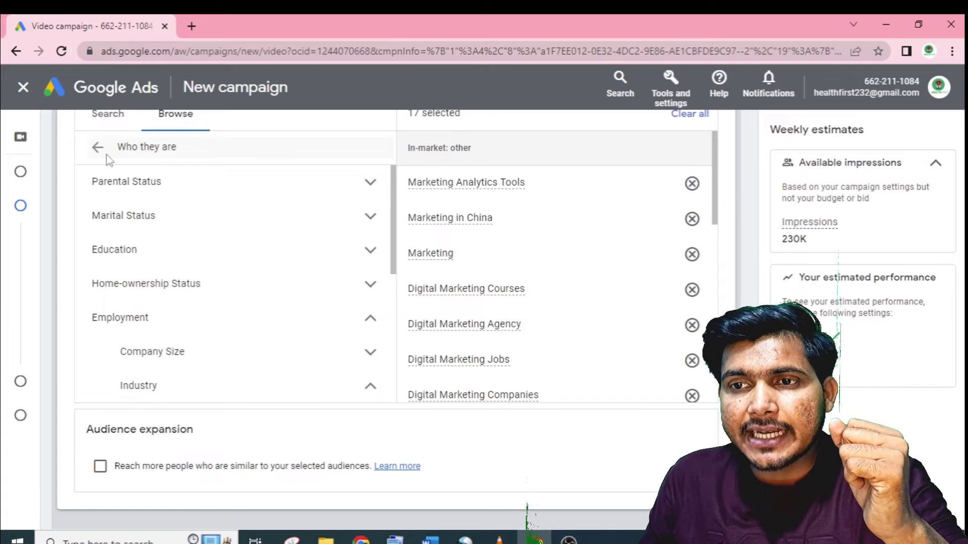
{"action": "left_click", "coordinate": [97, 148]}
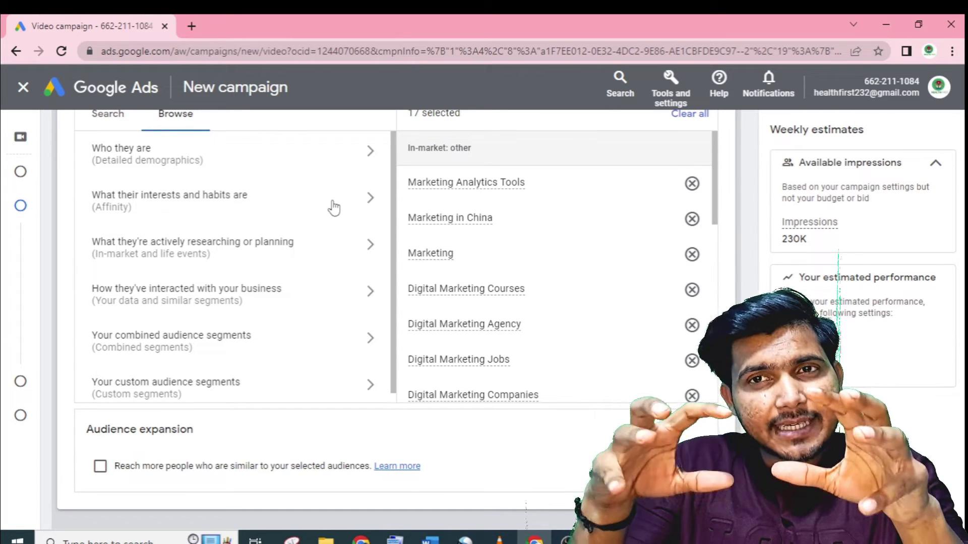
Step: Examine the affinity segments for interests and habits, from Banking & Finance and Beauty & Wellness through to Vehicles & Transportation
{"action": "left_click", "coordinate": [327, 215]}
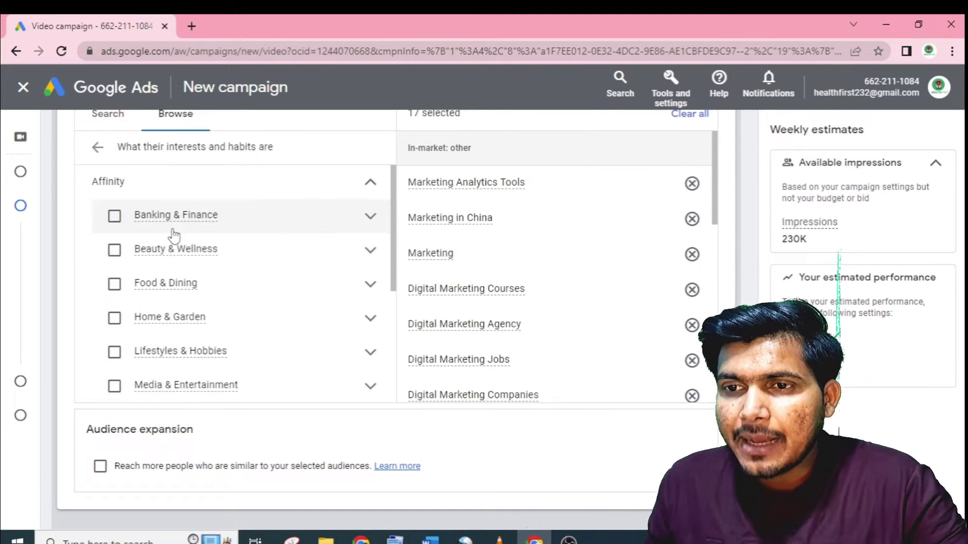
{"action": "left_click", "coordinate": [94, 147]}
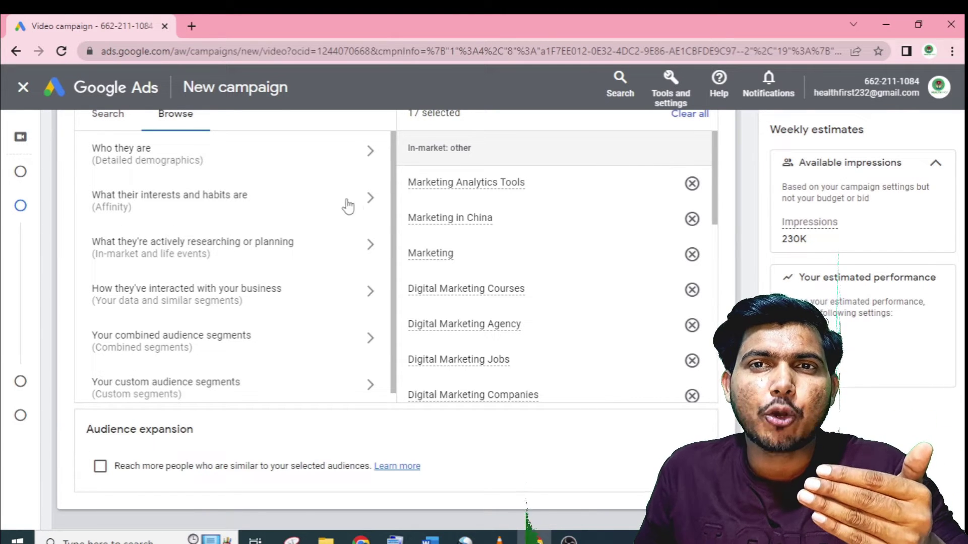
{"action": "left_click", "coordinate": [368, 198]}
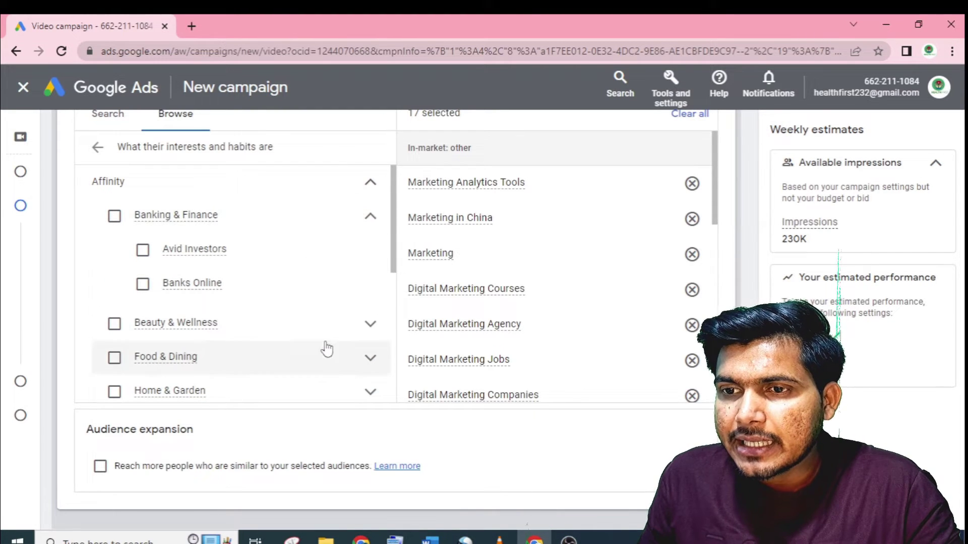
{"action": "left_click", "coordinate": [370, 325]}
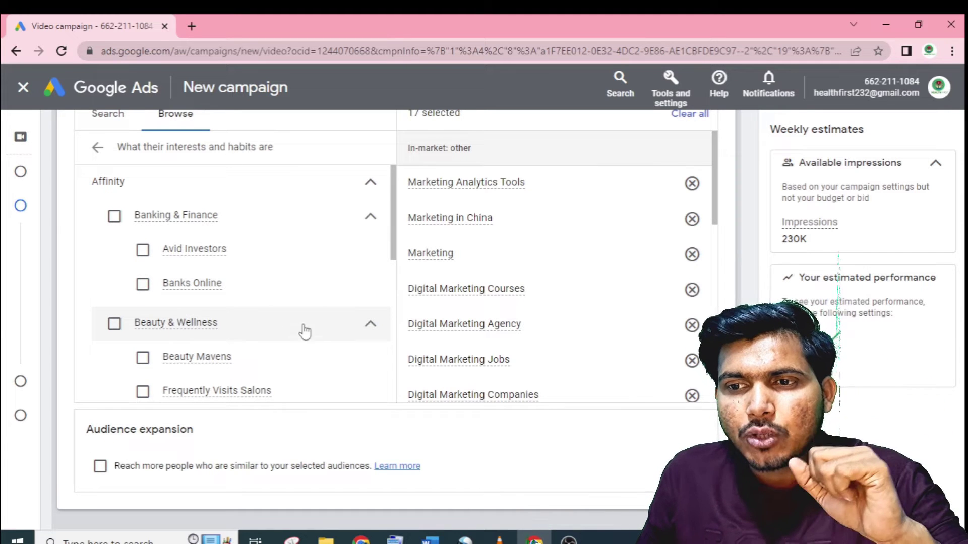
{"action": "scroll", "coordinate": [343, 351], "scroll_direction": "down", "scroll_amount": 4}
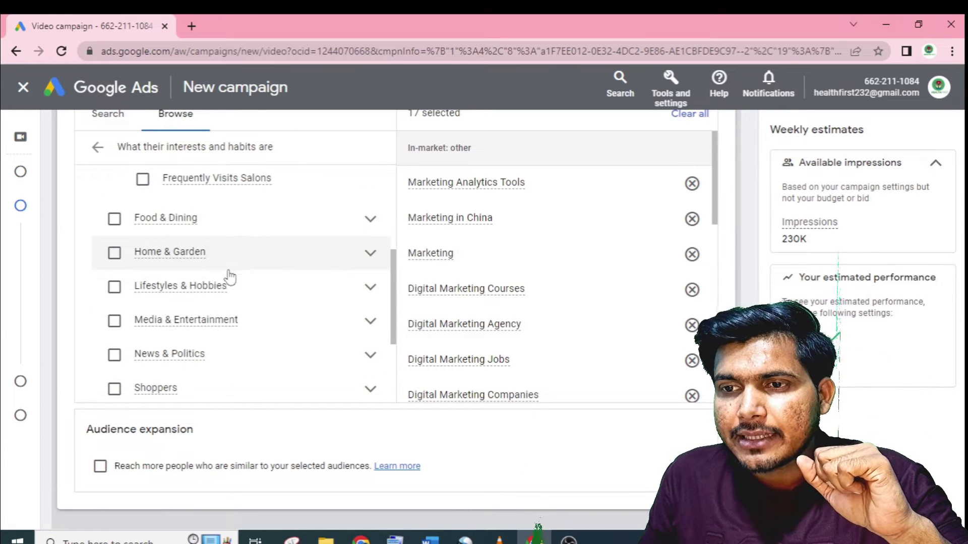
{"action": "scroll", "coordinate": [298, 318], "scroll_direction": "down", "scroll_amount": 2}
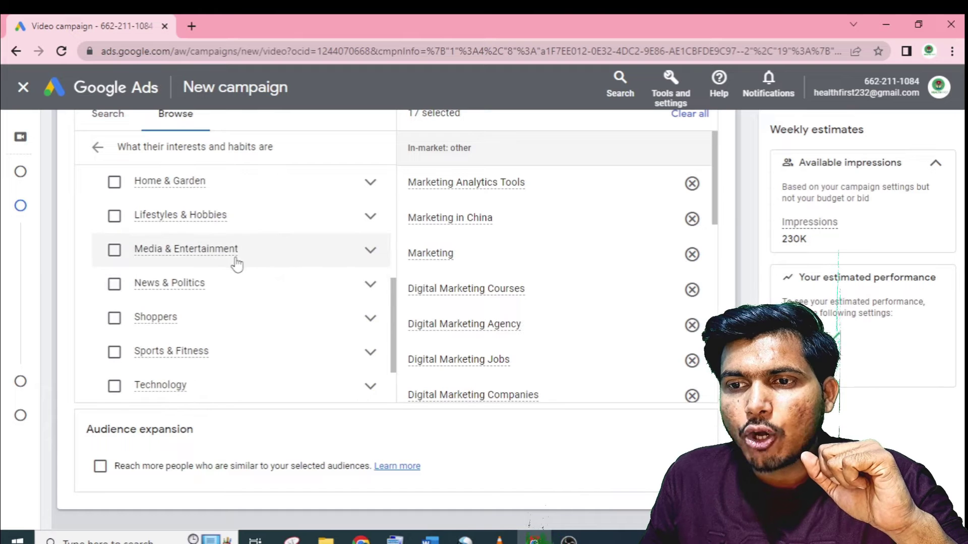
{"action": "scroll", "coordinate": [260, 330], "scroll_direction": "down", "scroll_amount": 2}
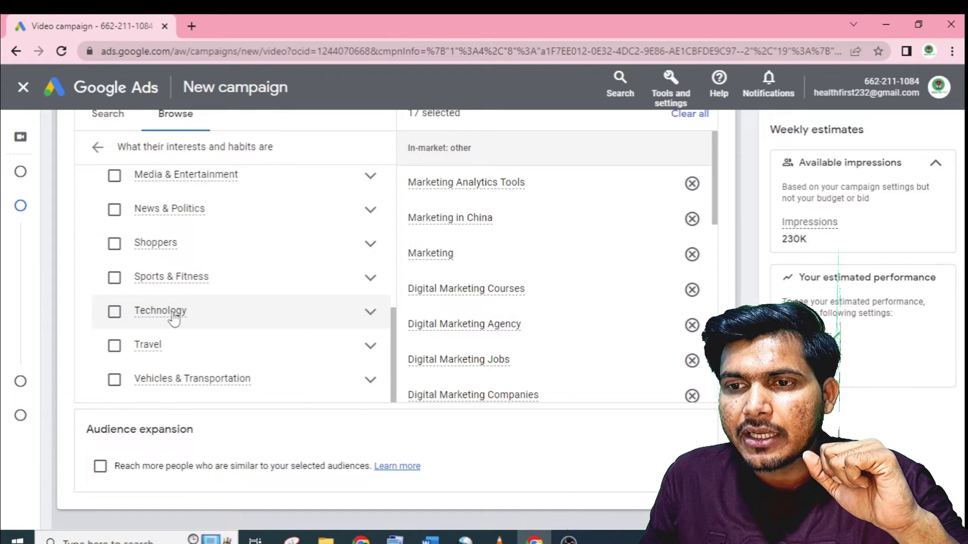
{"action": "scroll", "coordinate": [224, 307], "scroll_direction": "down", "scroll_amount": 2}
{"action": "scroll", "coordinate": [163, 280], "scroll_direction": "up", "scroll_amount": 10}
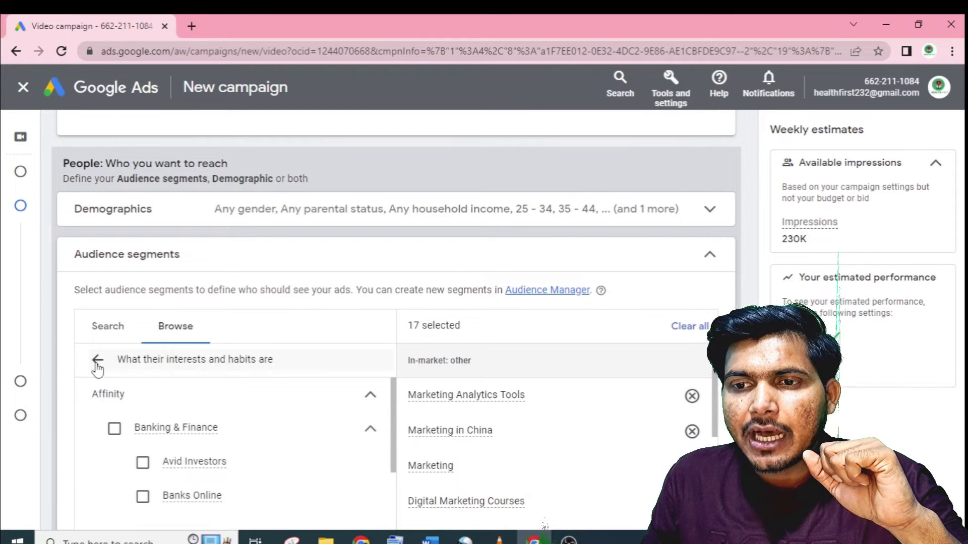
{"action": "left_click", "coordinate": [98, 362]}
Step: Examine the life events segments among what people are actively researching or planning, such as Job Change, Marriage and University Graduation
{"action": "scroll", "coordinate": [267, 423], "scroll_direction": "down", "scroll_amount": 1}
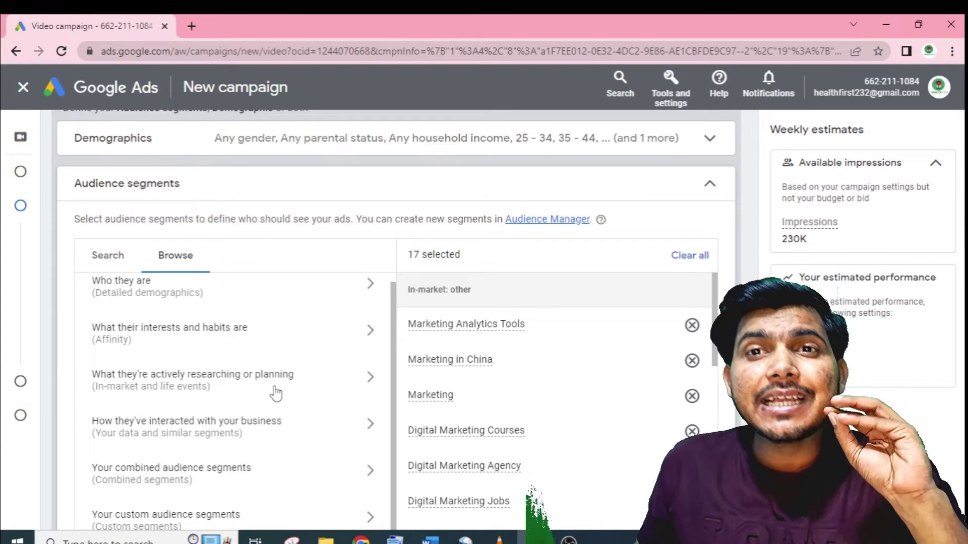
{"action": "left_click", "coordinate": [359, 383]}
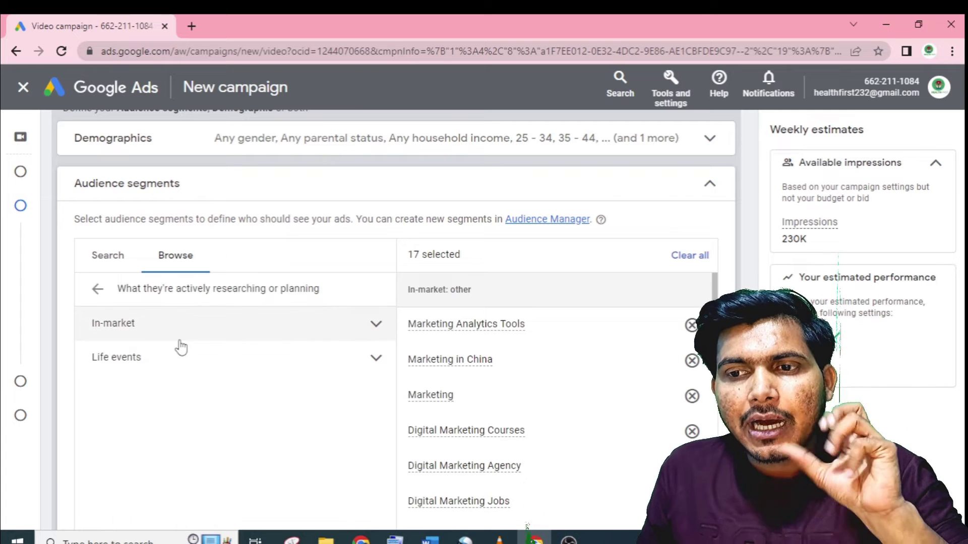
{"action": "left_click", "coordinate": [144, 366]}
{"action": "scroll", "coordinate": [217, 413], "scroll_direction": "down", "scroll_amount": 2}
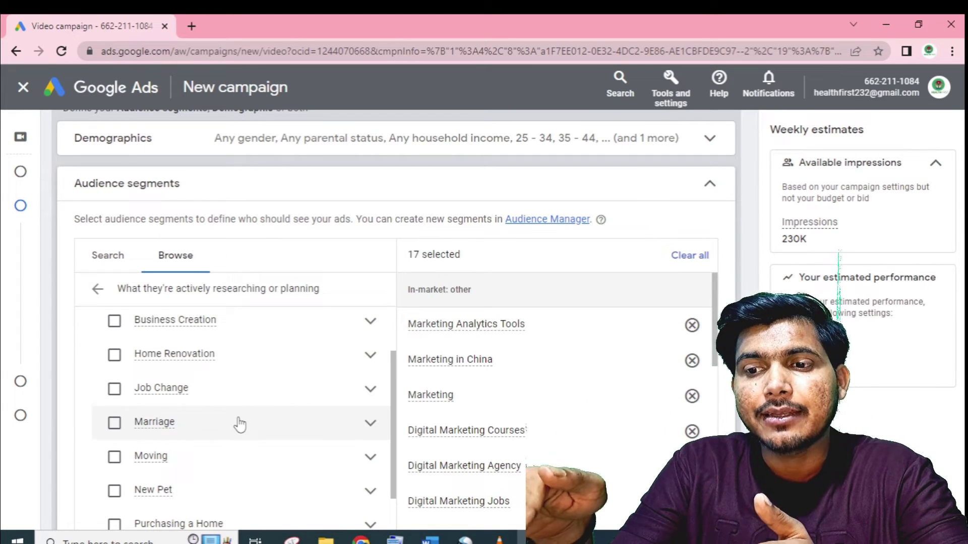
{"action": "scroll", "coordinate": [172, 439], "scroll_direction": "down", "scroll_amount": 1}
{"action": "scroll", "coordinate": [182, 488], "scroll_direction": "down", "scroll_amount": 1}
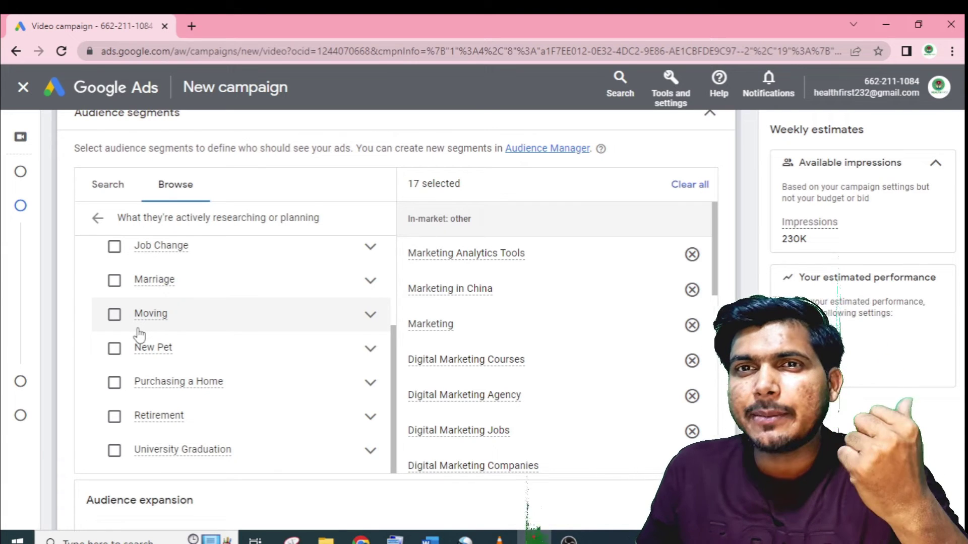
{"action": "mouse_move", "coordinate": [176, 357]}
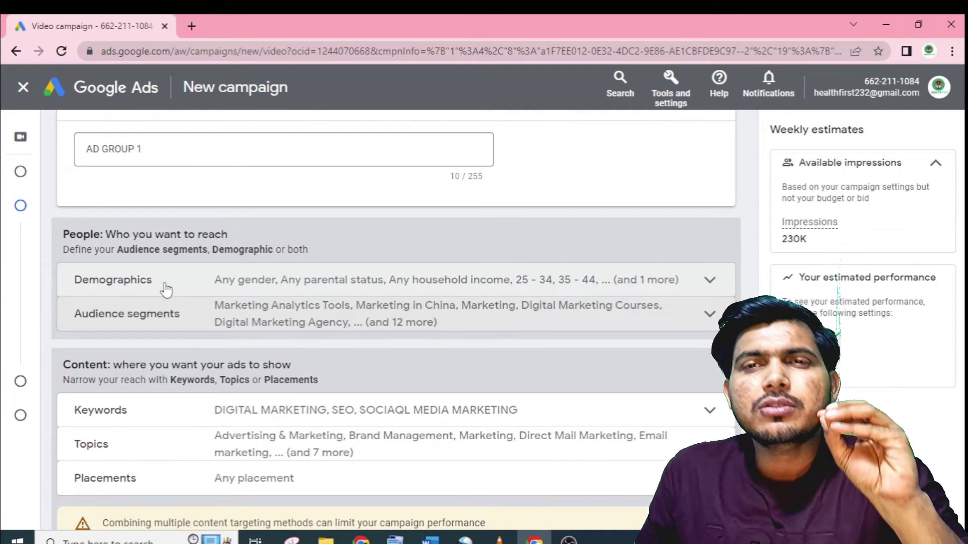
Step: Clear all existing keywords from the ad group's content targeting
{"action": "scroll", "coordinate": [444, 337], "scroll_direction": "down", "scroll_amount": 1}
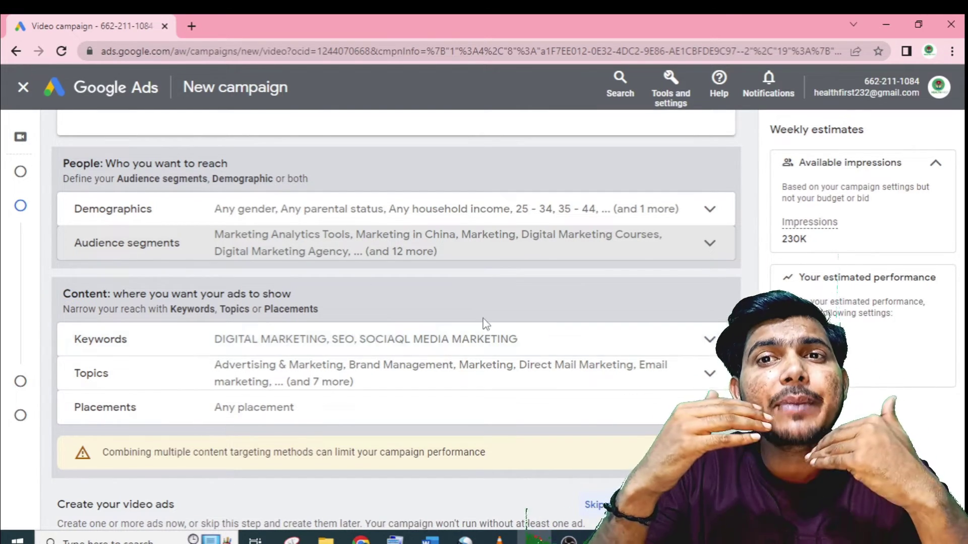
{"action": "left_click", "coordinate": [696, 347]}
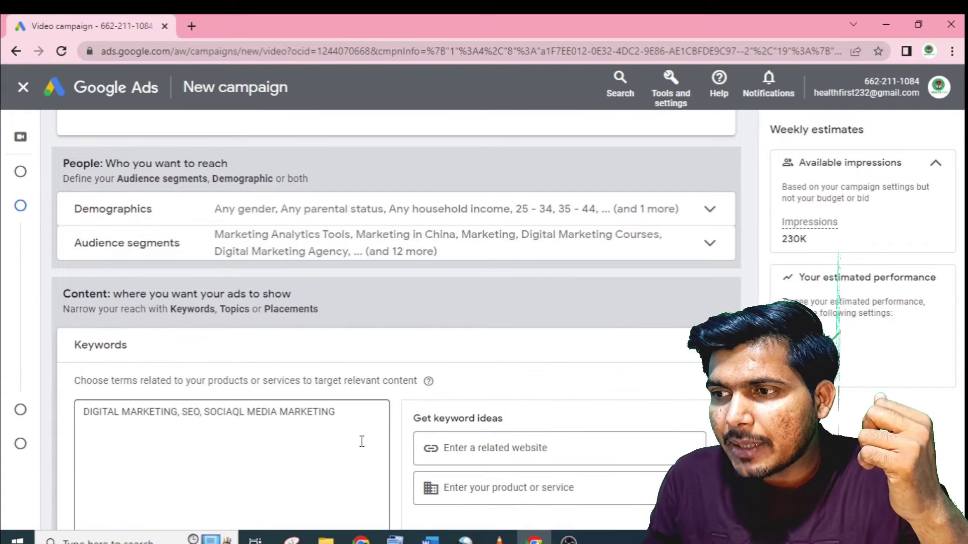
{"action": "scroll", "coordinate": [99, 316], "scroll_direction": "down", "scroll_amount": 3}
{"action": "left_click_drag", "start_coordinate": [348, 272], "coordinate": [76, 272]}
{"action": "key", "text": "BackSpace"}
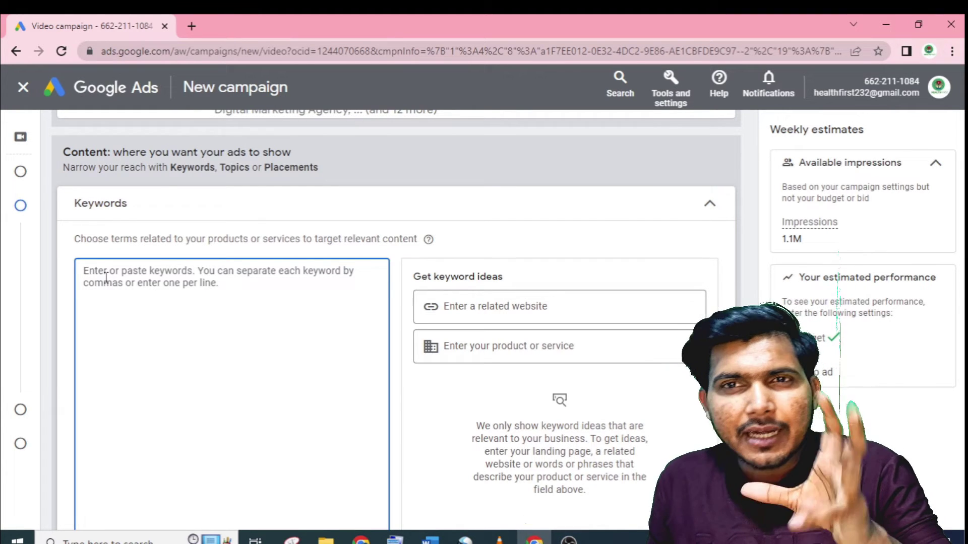
Step: Enter the ad group keywords "digital marketing" and "search engine optimization", separated by a comma and spelled correctly
{"action": "type", "text": "digita"}
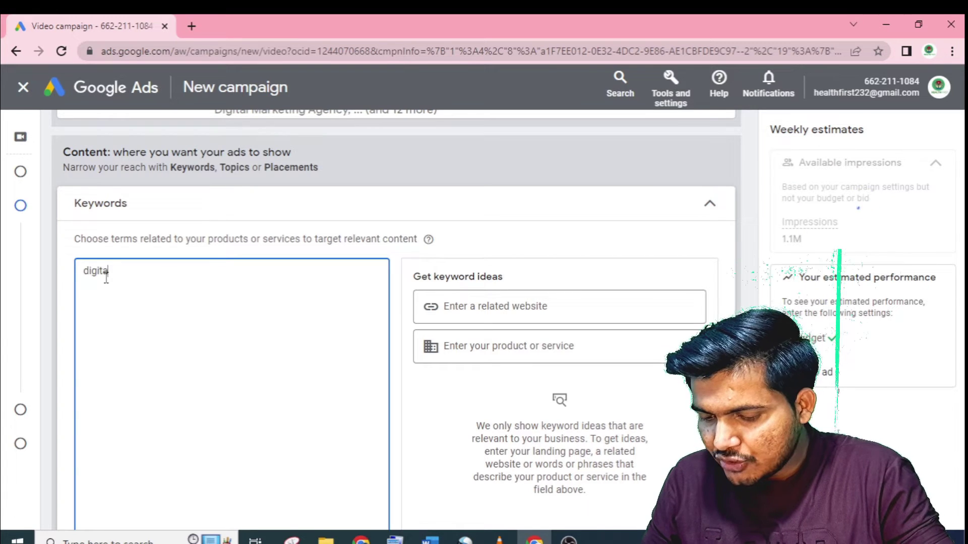
{"action": "type", "text": "l marketing"}
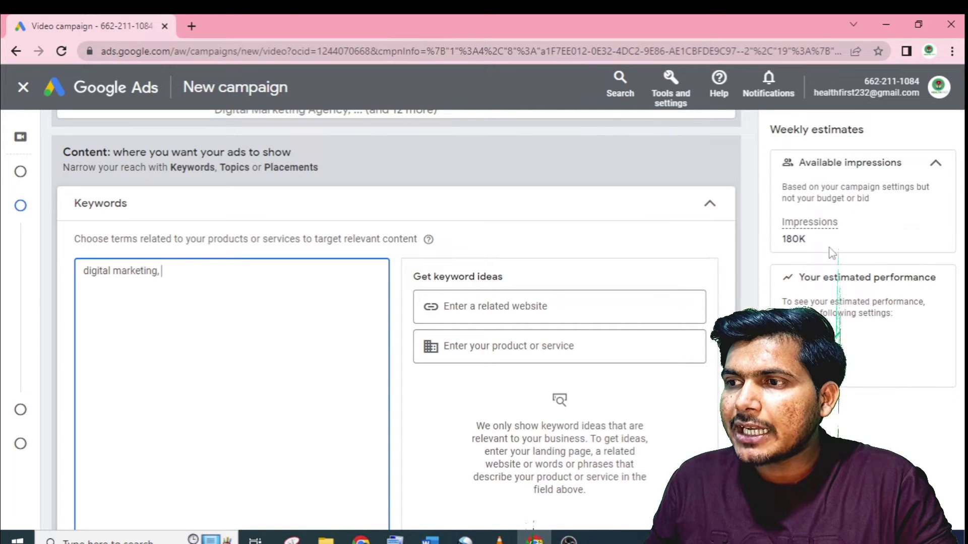
{"action": "type", "text": ", serach engine"}
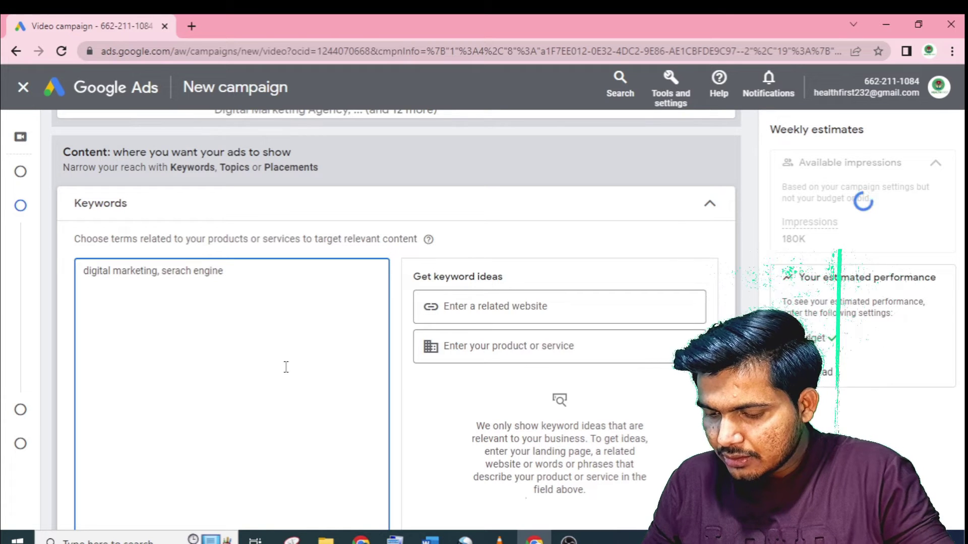
{"action": "type", "text": "opt"}
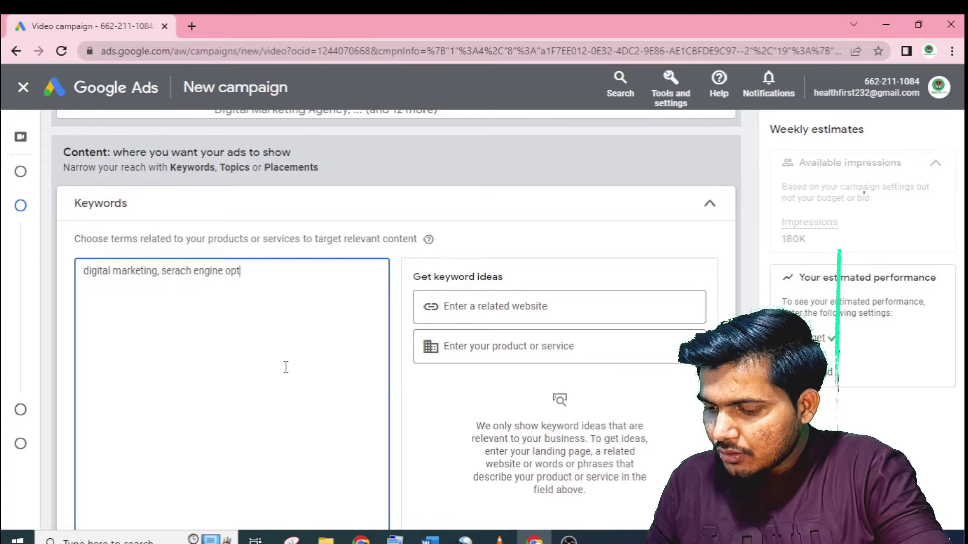
{"action": "type", "text": "imization"}
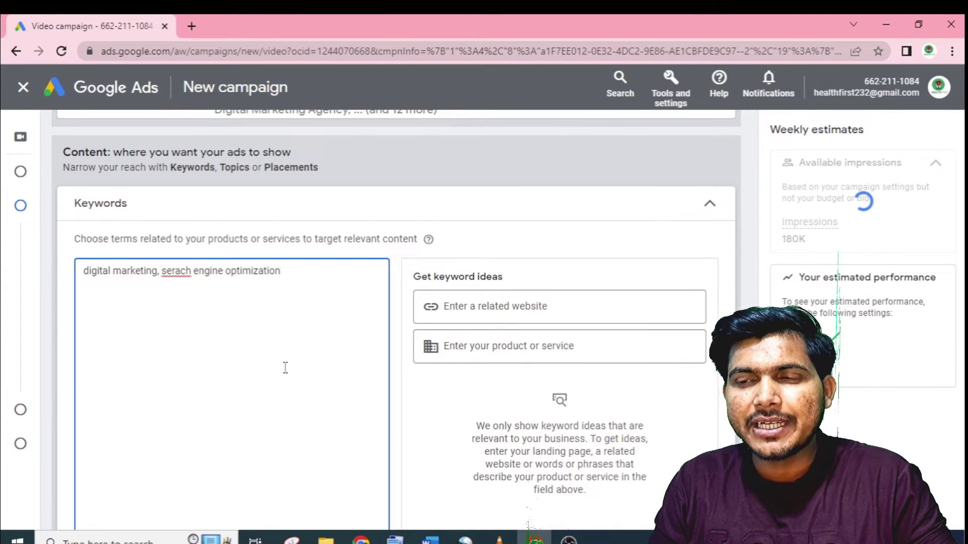
{"action": "left_click", "coordinate": [173, 270]}
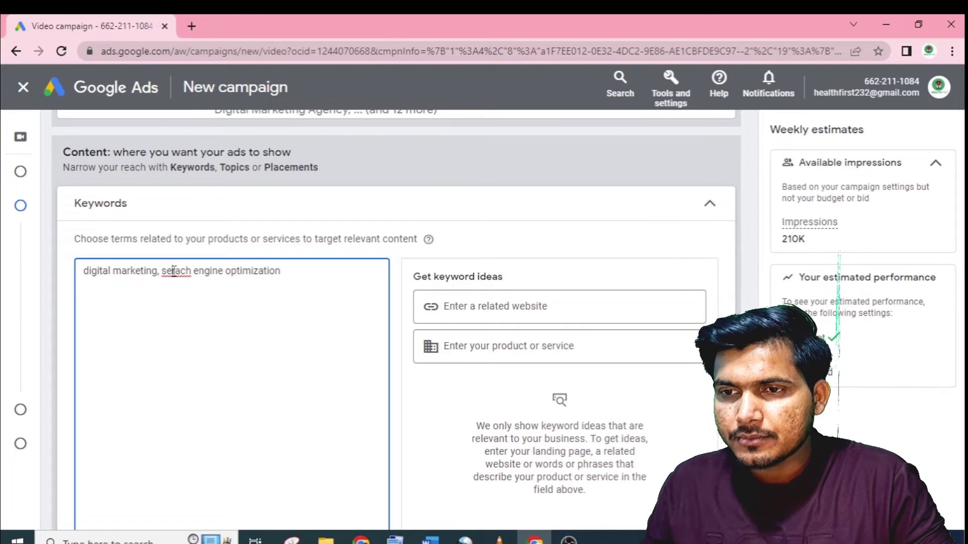
{"action": "type", "text": "a"}
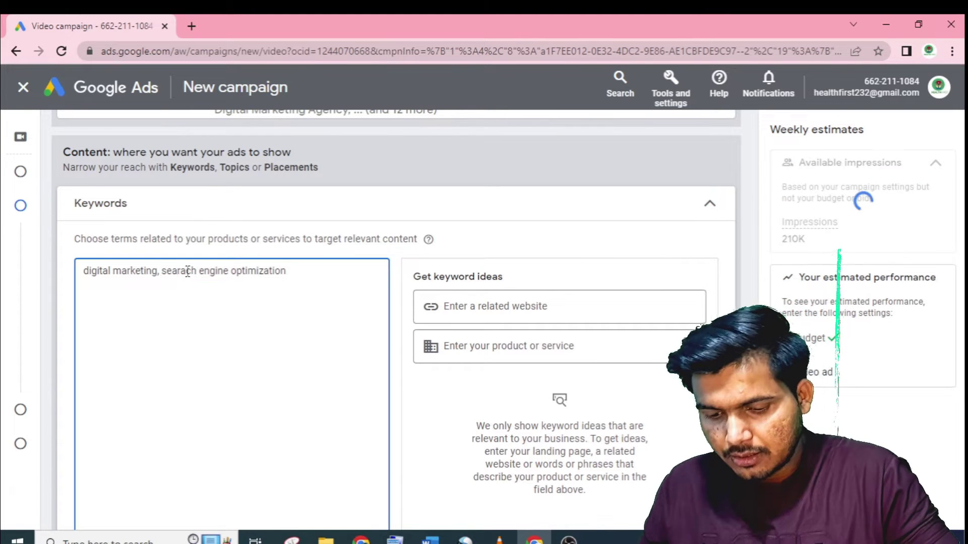
{"action": "key", "text": "Right"}
{"action": "key", "text": "Delete"}
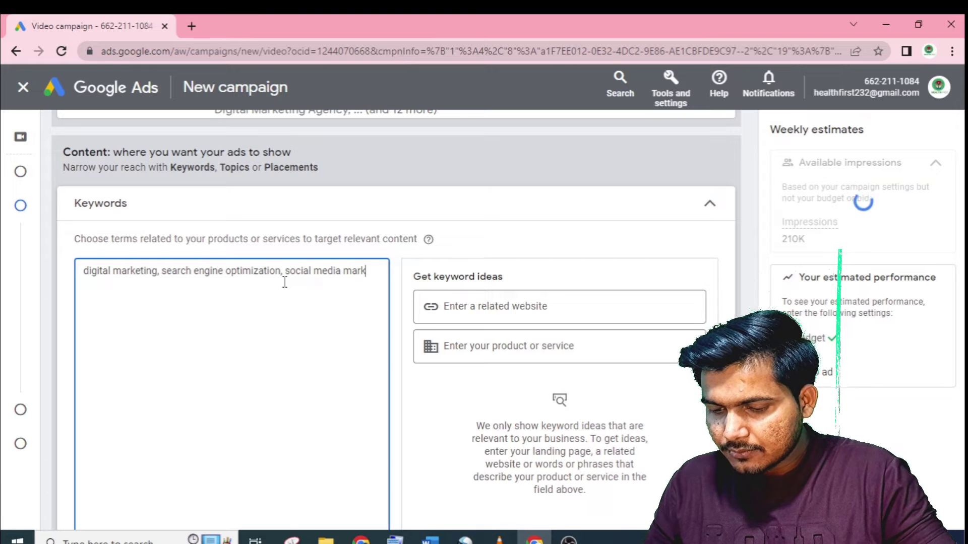
Step: Add "social media marketing" and "youtube ads course" to the ad group's comma-separated keywords
{"action": "type", "text": "eting,"}
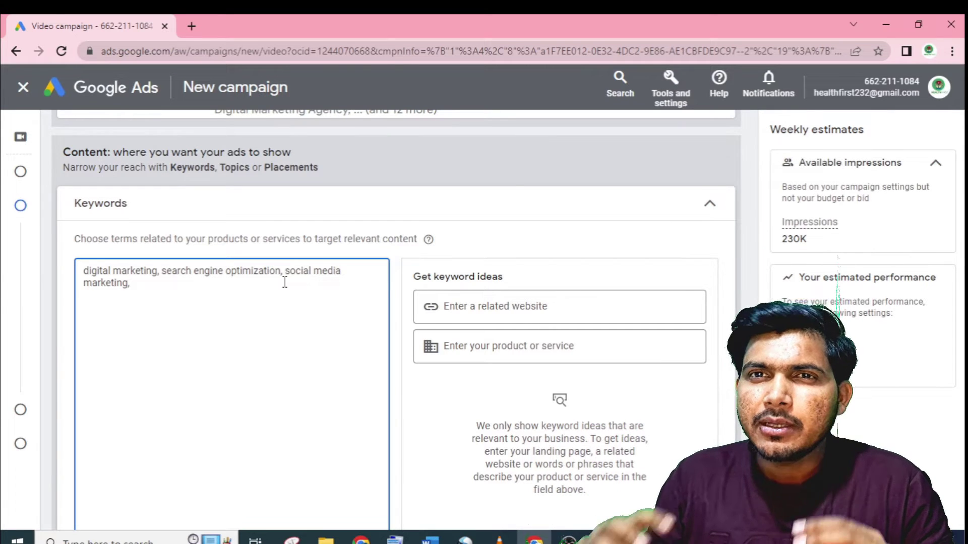
{"action": "type", "text": "youtube ads"}
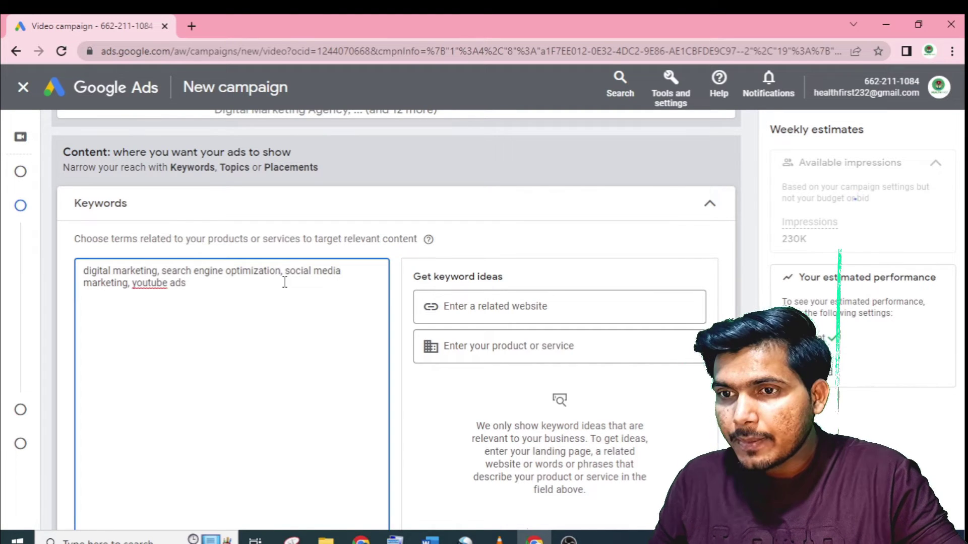
{"action": "type", "text": "course"}
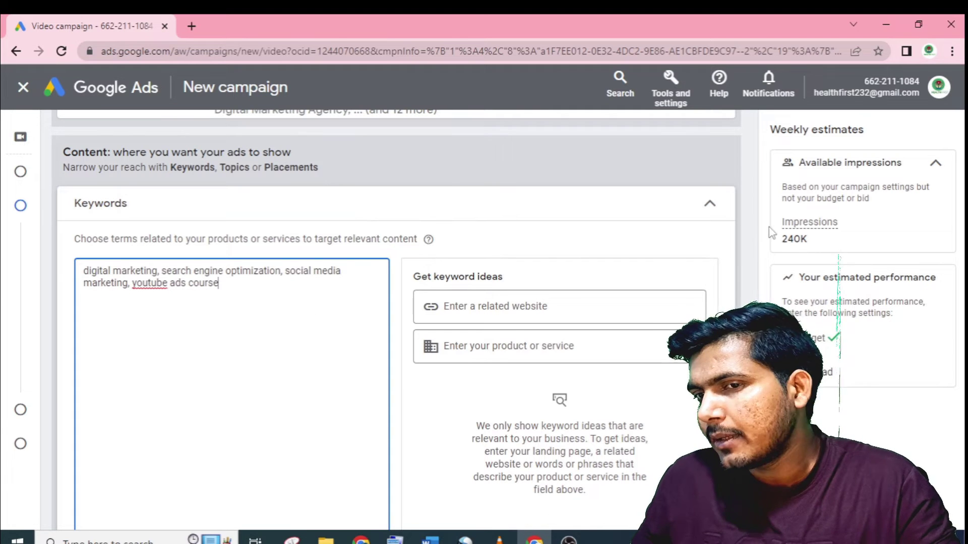
Step: Close the keyword settings, open the ad group's Topics targeting, and clear the topic search and all selected topics
{"action": "left_click_drag", "start_coordinate": [811, 241], "coordinate": [783, 251]}
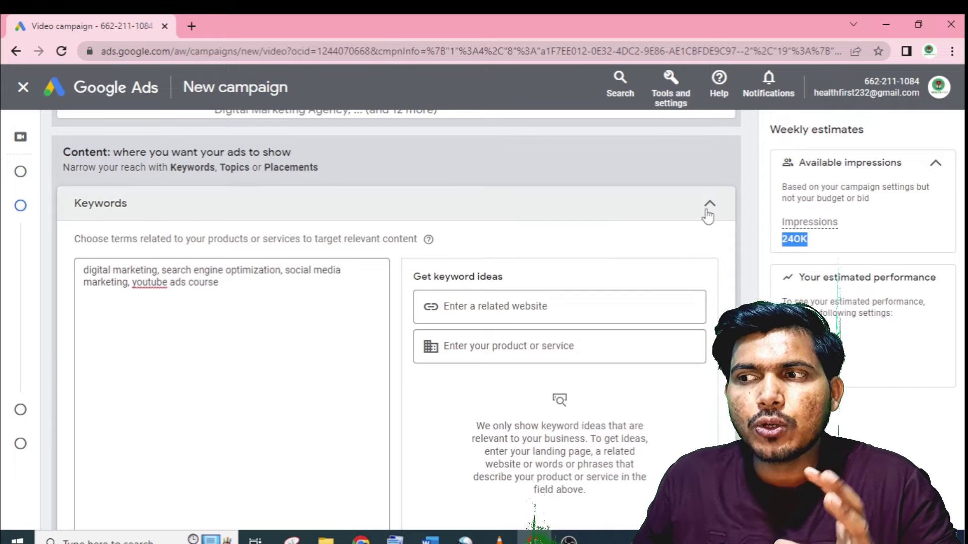
{"action": "left_click", "coordinate": [4, 431]}
{"action": "scroll", "coordinate": [554, 292], "scroll_direction": "up", "scroll_amount": 2}
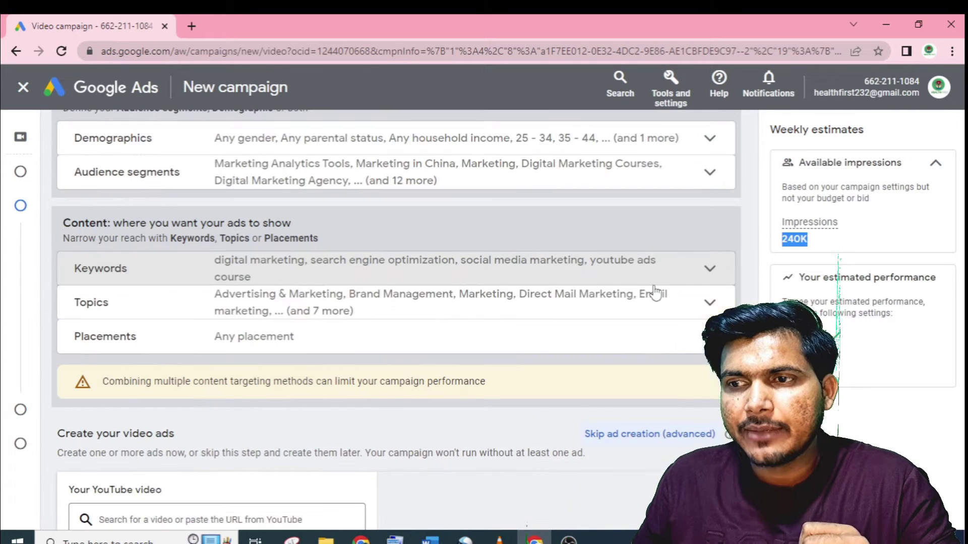
{"action": "left_click", "coordinate": [703, 308]}
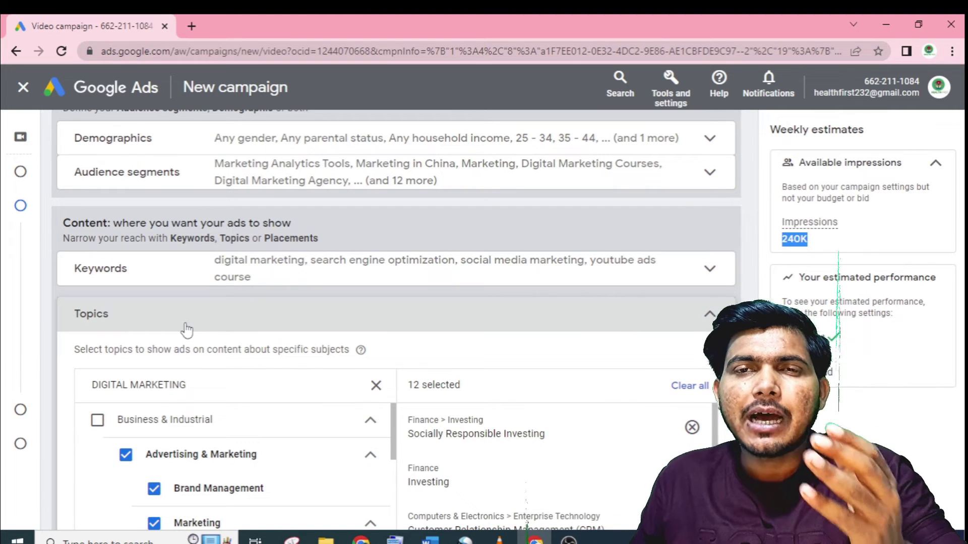
{"action": "scroll", "coordinate": [341, 361], "scroll_direction": "down", "scroll_amount": 3}
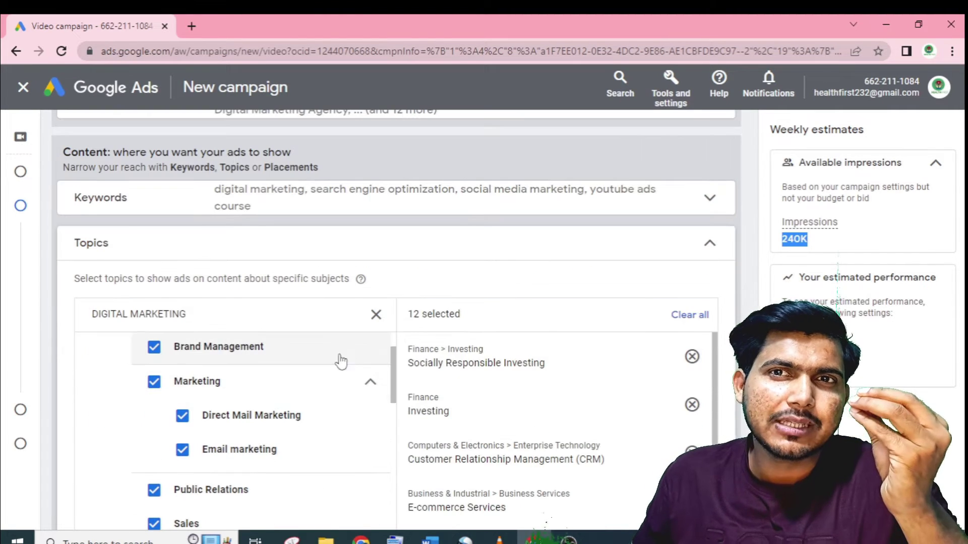
{"action": "left_click", "coordinate": [376, 314]}
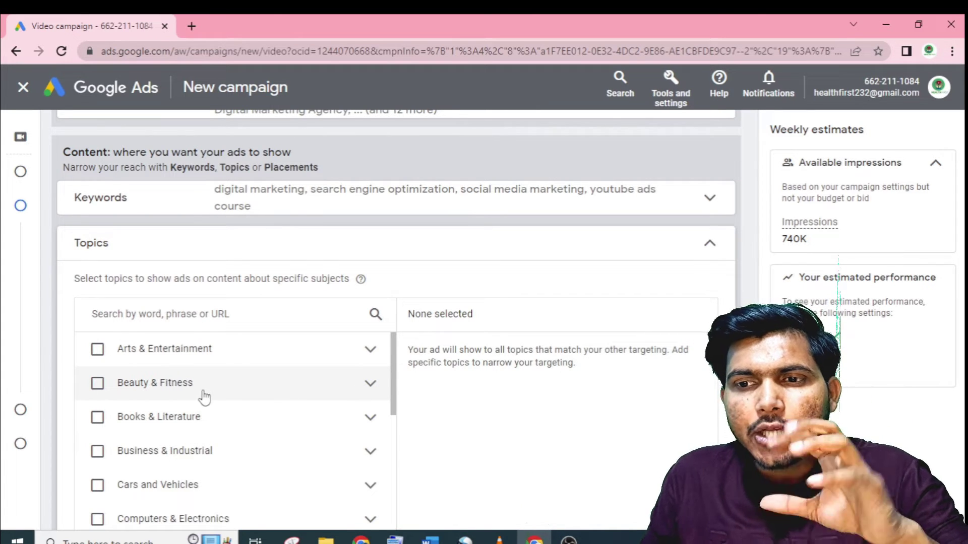
{"action": "left_click", "coordinate": [97, 386]}
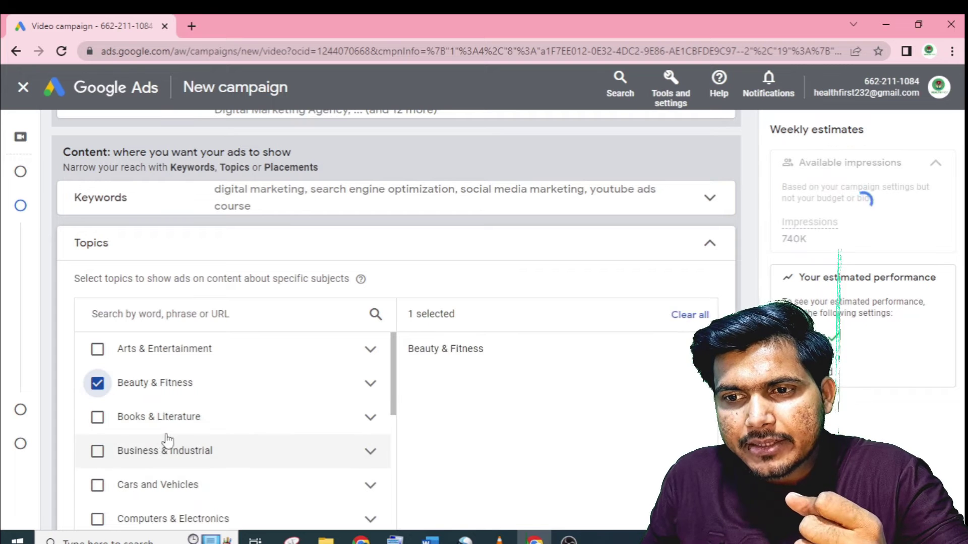
{"action": "scroll", "coordinate": [137, 453], "scroll_direction": "down", "scroll_amount": 2}
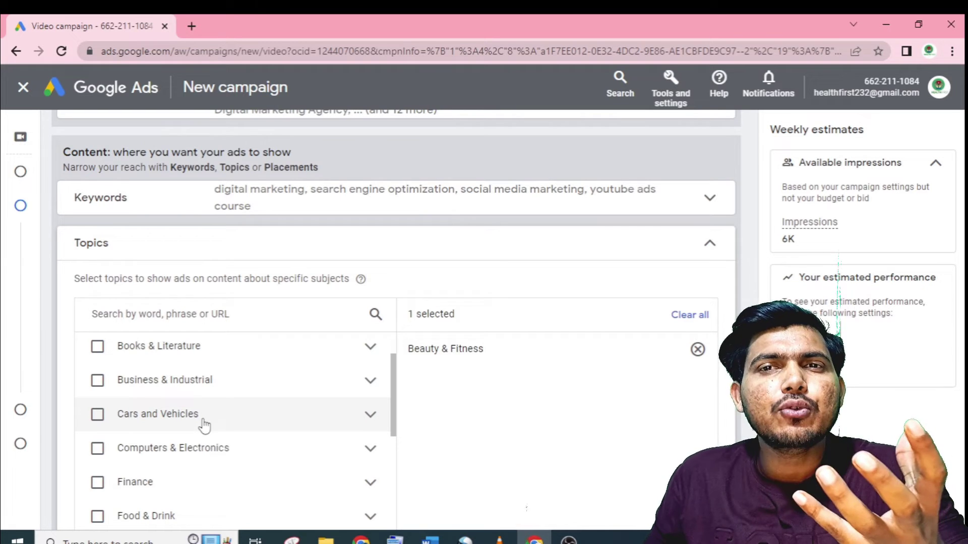
{"action": "left_click", "coordinate": [97, 414]}
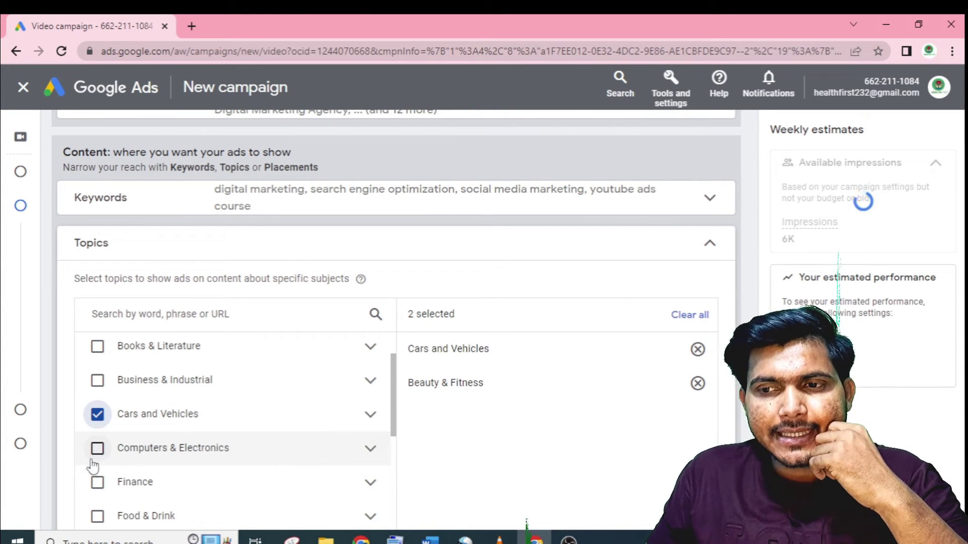
{"action": "scroll", "coordinate": [188, 469], "scroll_direction": "down", "scroll_amount": 1}
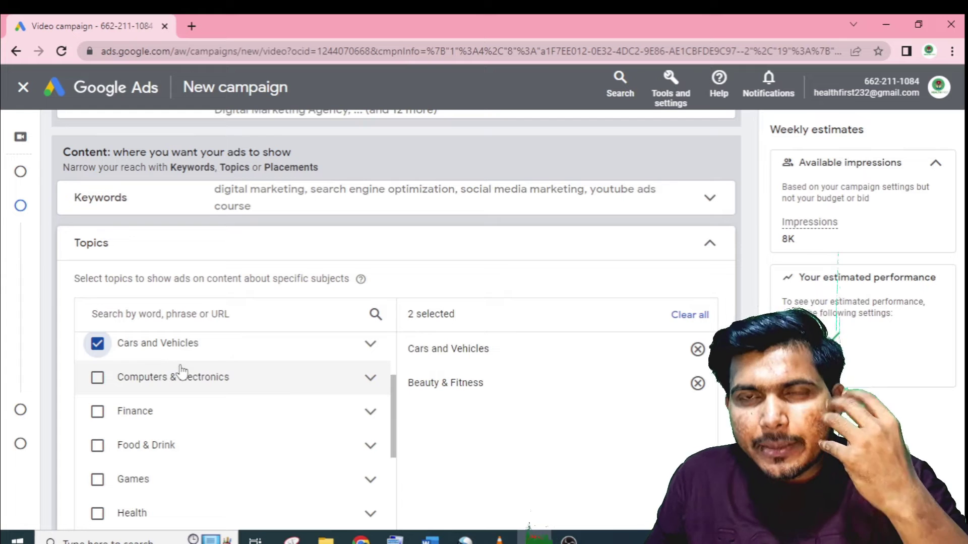
{"action": "left_click", "coordinate": [98, 377]}
{"action": "left_click", "coordinate": [371, 381]}
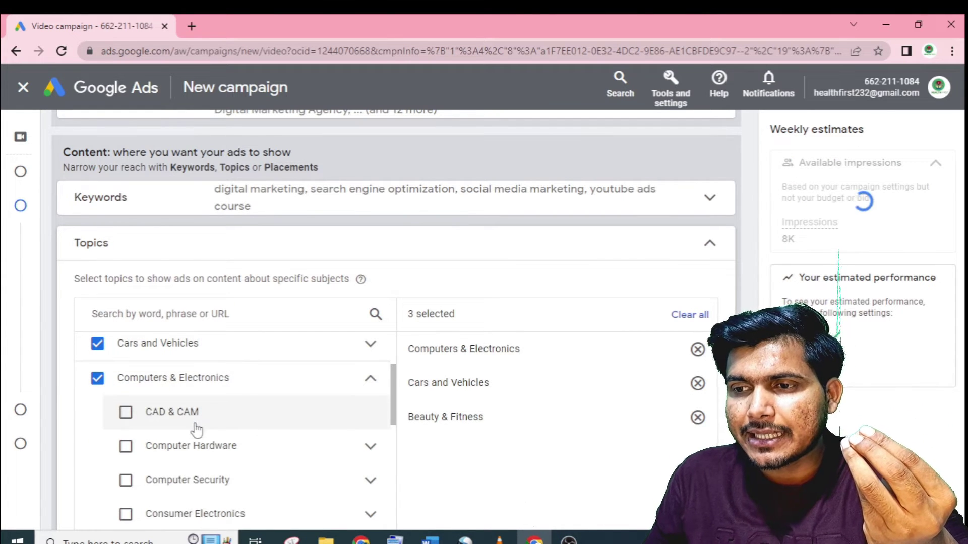
{"action": "scroll", "coordinate": [303, 439], "scroll_direction": "down", "scroll_amount": 2}
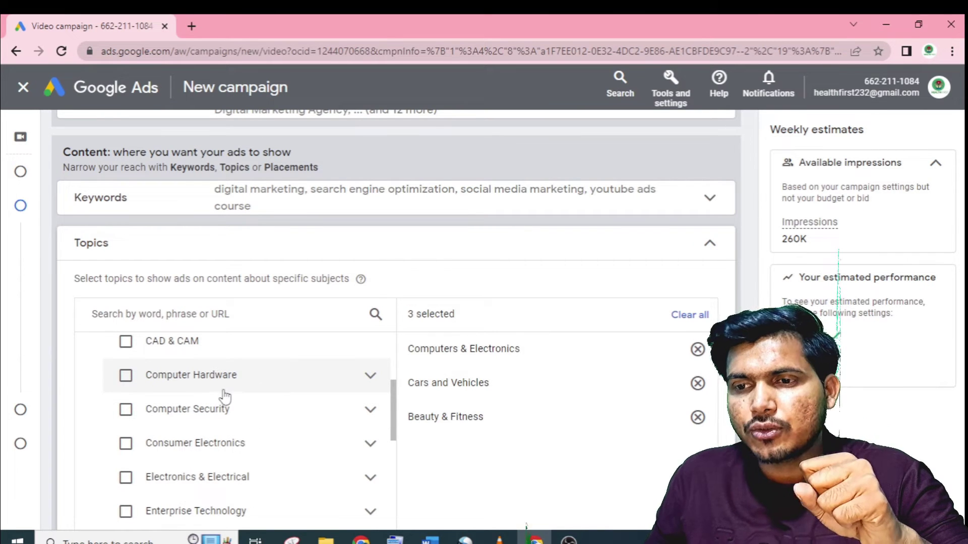
{"action": "scroll", "coordinate": [248, 424], "scroll_direction": "down", "scroll_amount": 2}
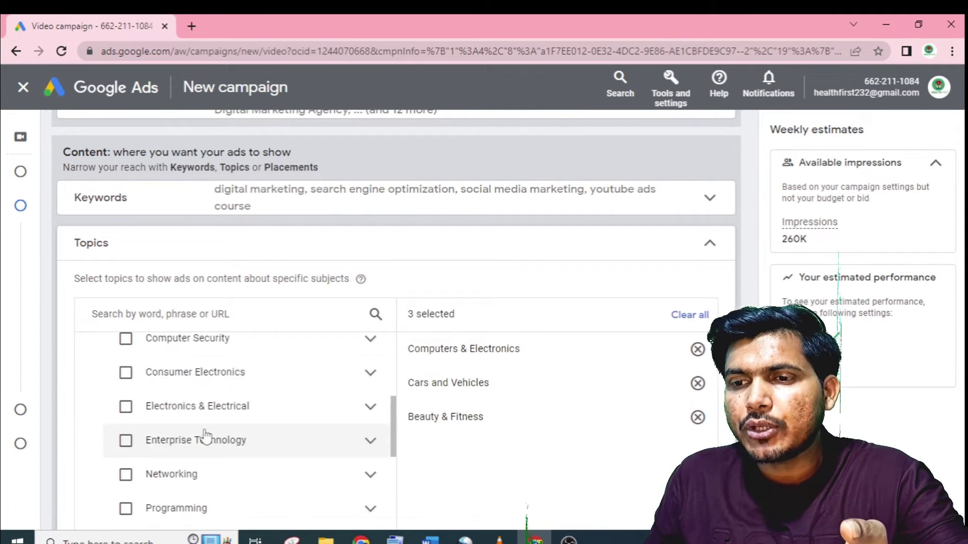
{"action": "left_click", "coordinate": [125, 408]}
{"action": "left_click", "coordinate": [372, 408]}
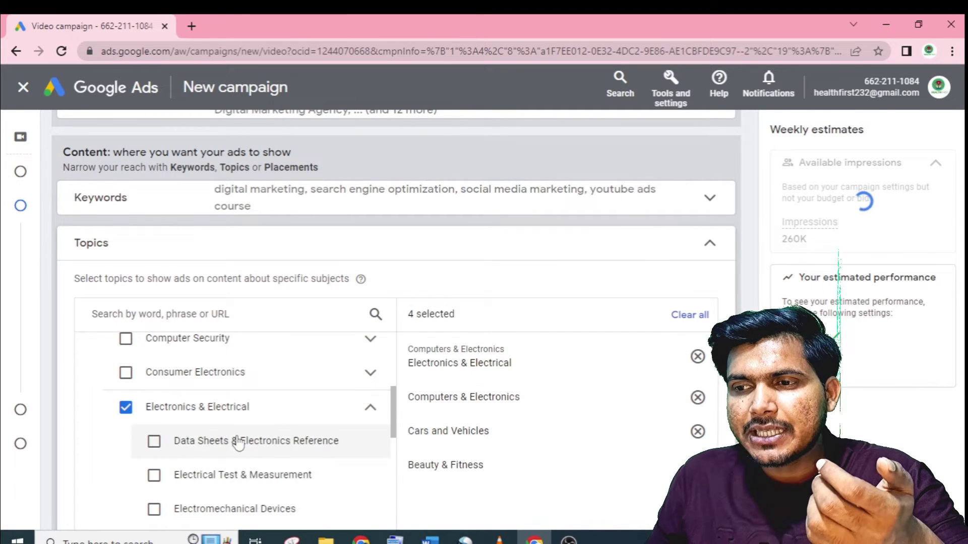
{"action": "scroll", "coordinate": [236, 442], "scroll_direction": "down", "scroll_amount": 3}
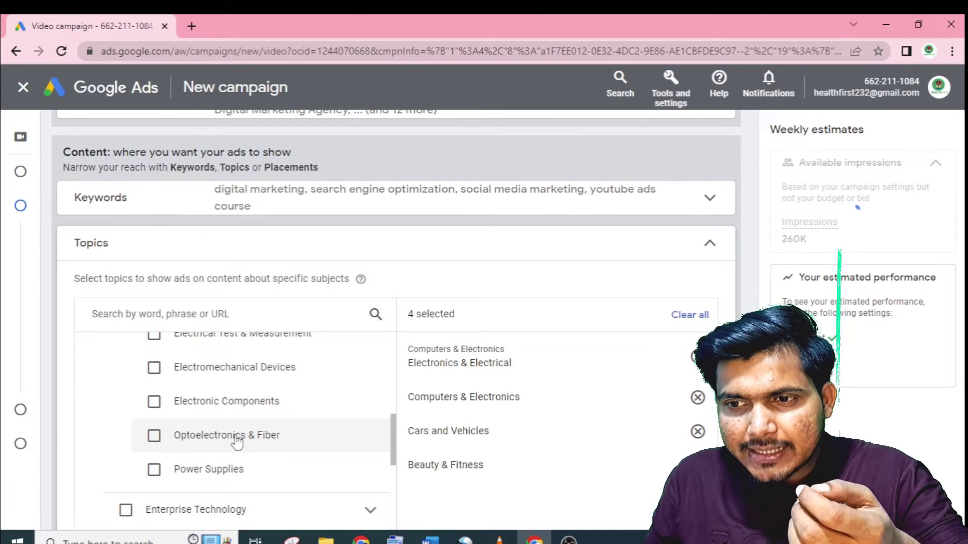
{"action": "scroll", "coordinate": [222, 383], "scroll_direction": "up", "scroll_amount": 10}
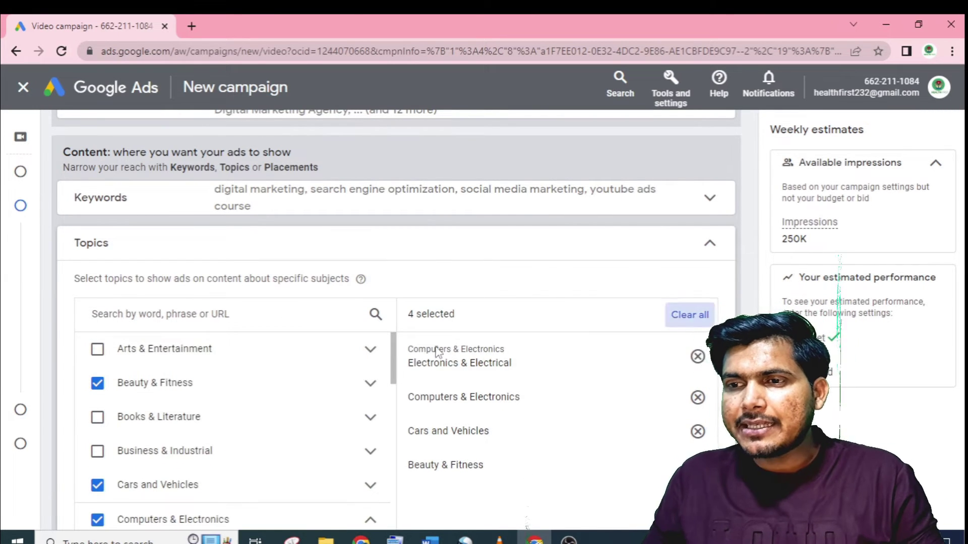
{"action": "left_click", "coordinate": [687, 314]}
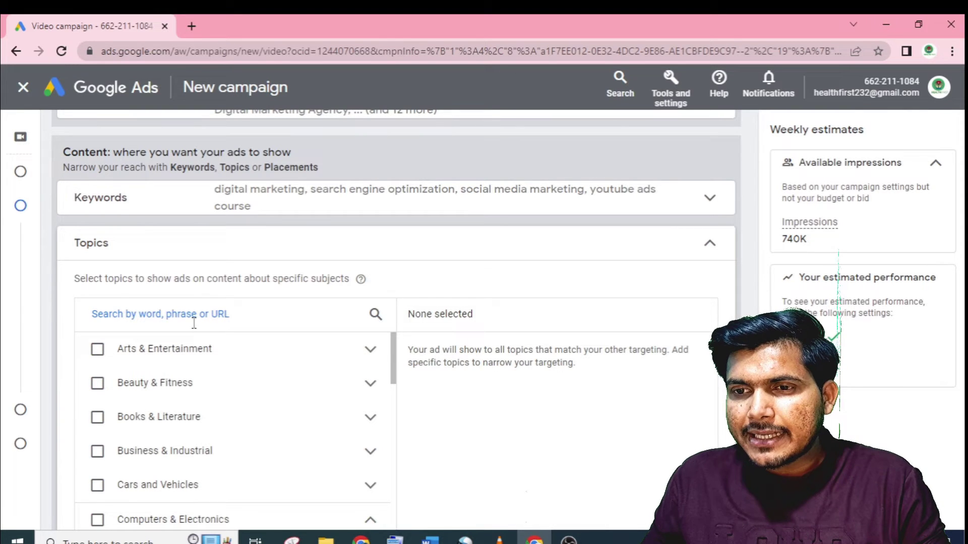
Step: Search the topics for "digital marketing" and select Advertising & Marketing and its subtopic Brand Management
{"action": "type", "text": "digi"}
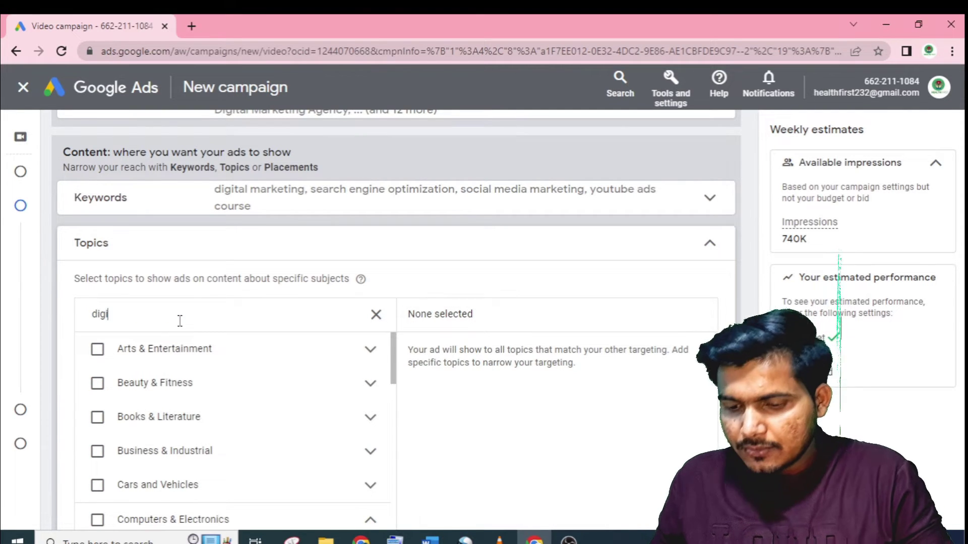
{"action": "type", "text": "tal"}
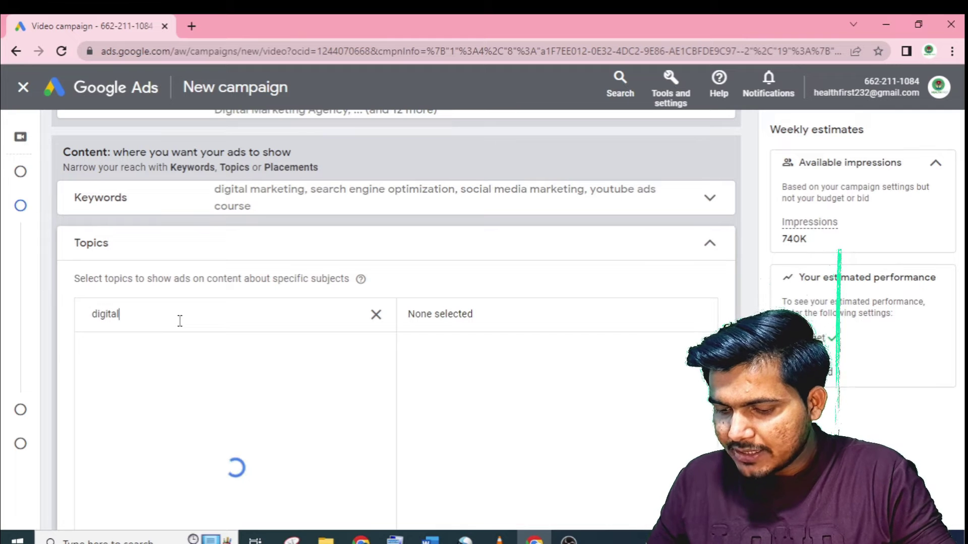
{"action": "type", "text": " marke"}
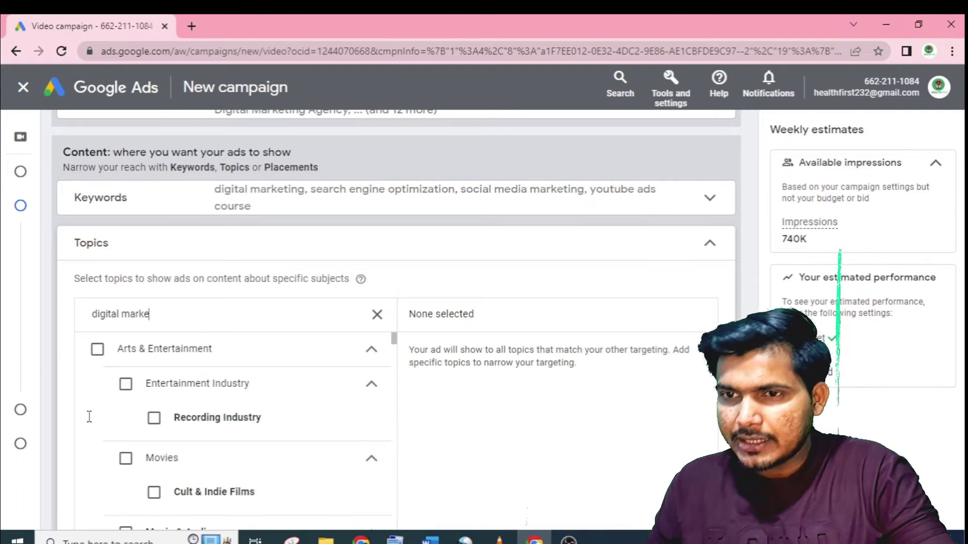
{"action": "type", "text": "ting"}
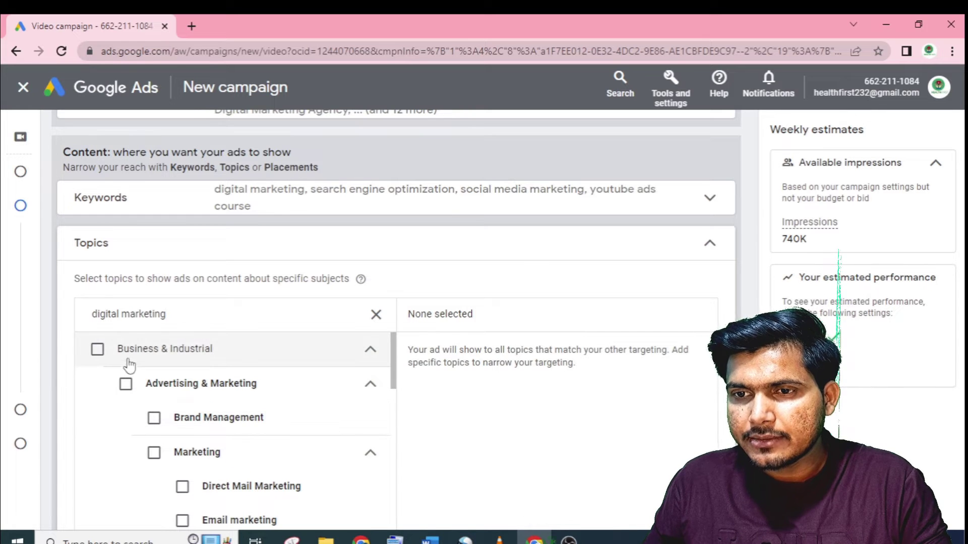
{"action": "left_click", "coordinate": [126, 385]}
{"action": "left_click", "coordinate": [154, 418]}
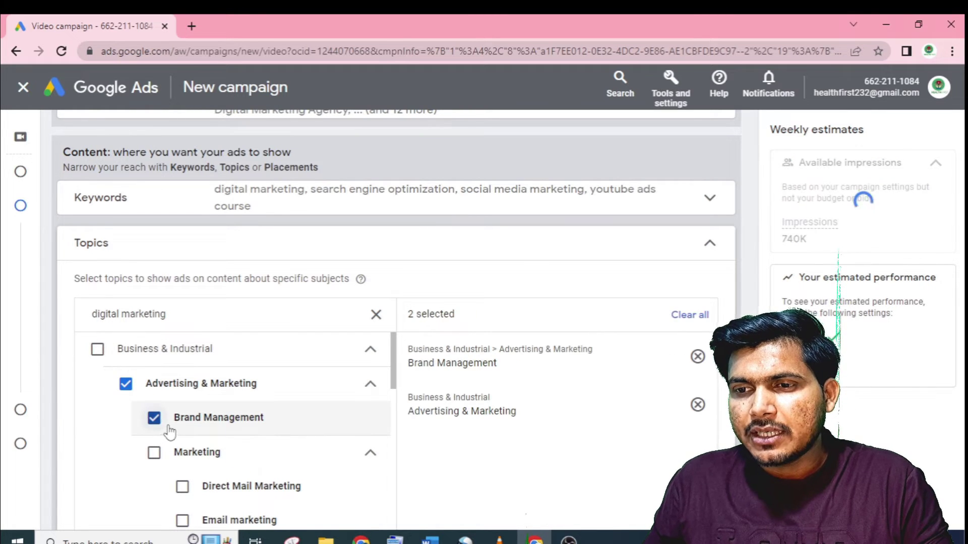
Step: Add the Direct Mail Marketing and Email marketing topics from the digital marketing results
{"action": "scroll", "coordinate": [186, 471], "scroll_direction": "down", "scroll_amount": 2}
{"action": "left_click", "coordinate": [182, 416]}
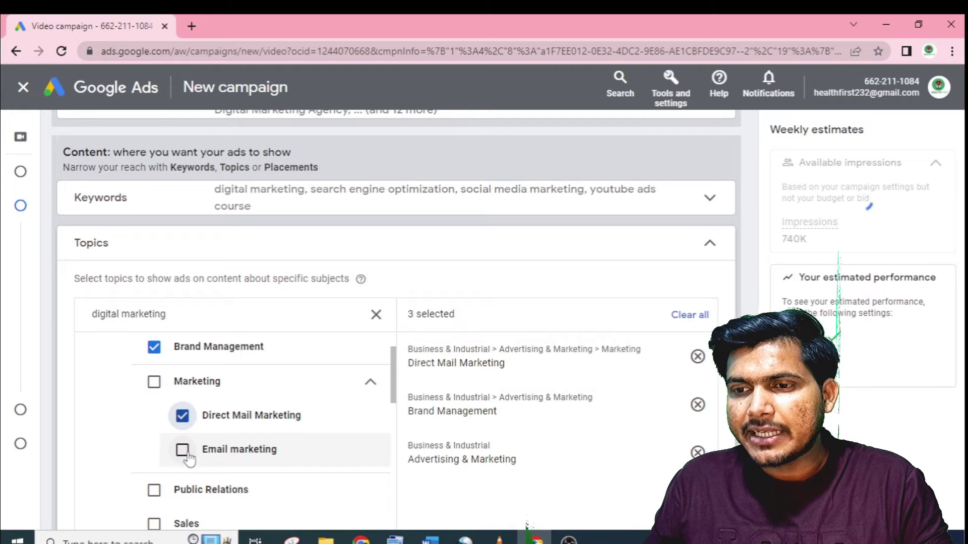
{"action": "left_click", "coordinate": [182, 450]}
{"action": "scroll", "coordinate": [187, 464], "scroll_direction": "down", "scroll_amount": 4}
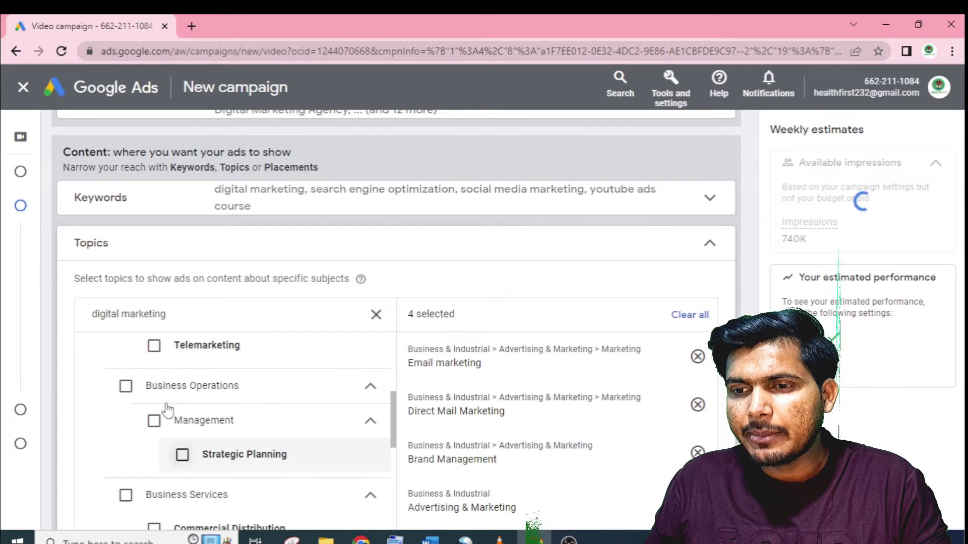
{"action": "scroll", "coordinate": [197, 482], "scroll_direction": "down", "scroll_amount": 5}
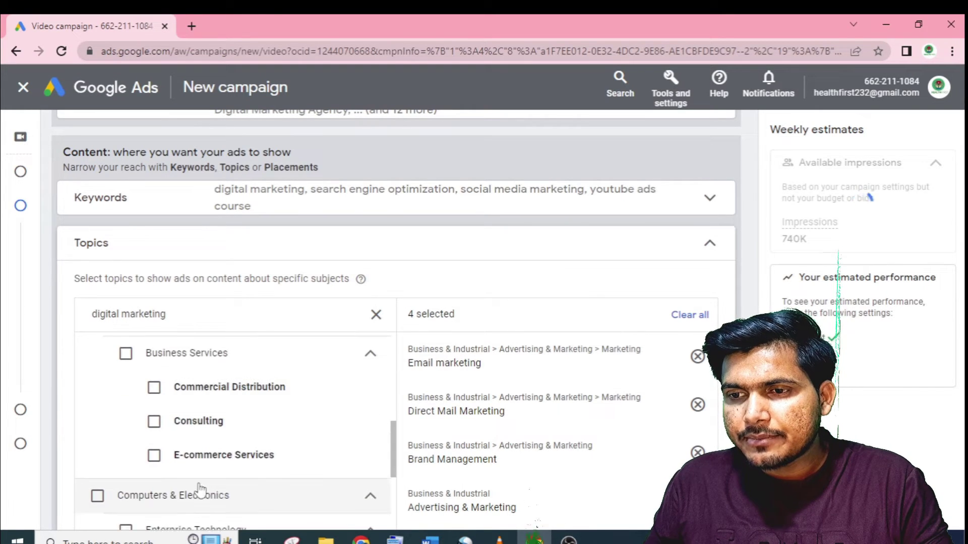
{"action": "scroll", "coordinate": [203, 484], "scroll_direction": "down", "scroll_amount": 5}
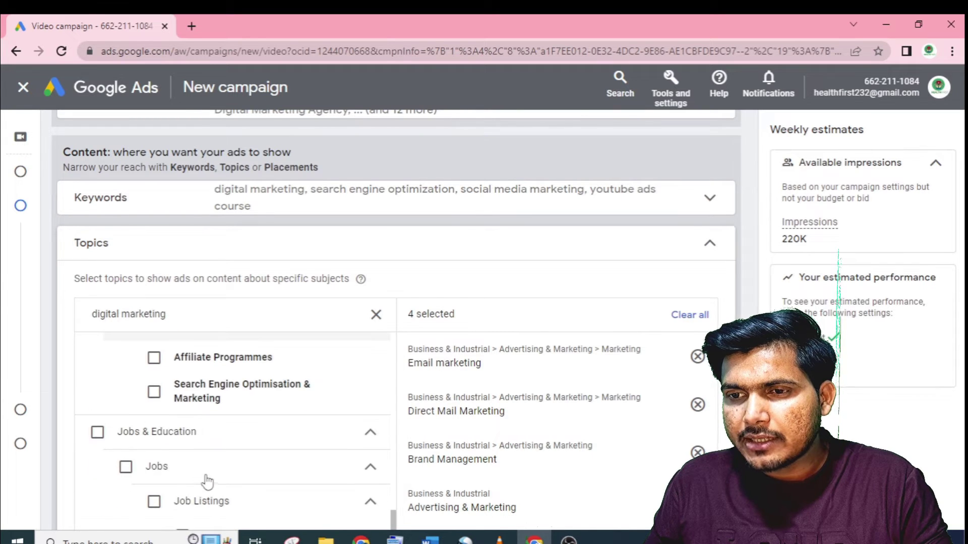
{"action": "scroll", "coordinate": [370, 252], "scroll_direction": "down", "scroll_amount": 1}
Step: Replace the topic search with "social media marketing" and add the Jobs & Education topic
{"action": "left_click", "coordinate": [374, 245]}
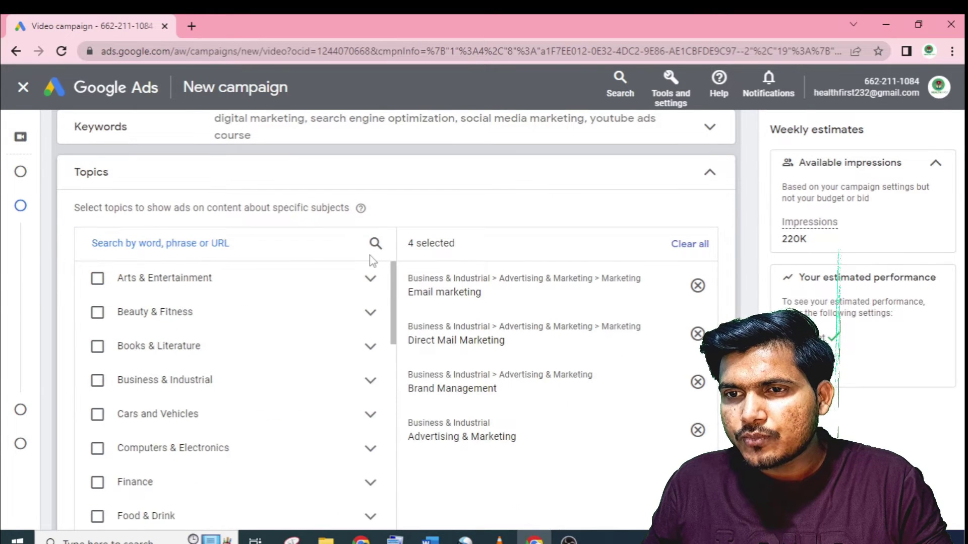
{"action": "type", "text": "social m"}
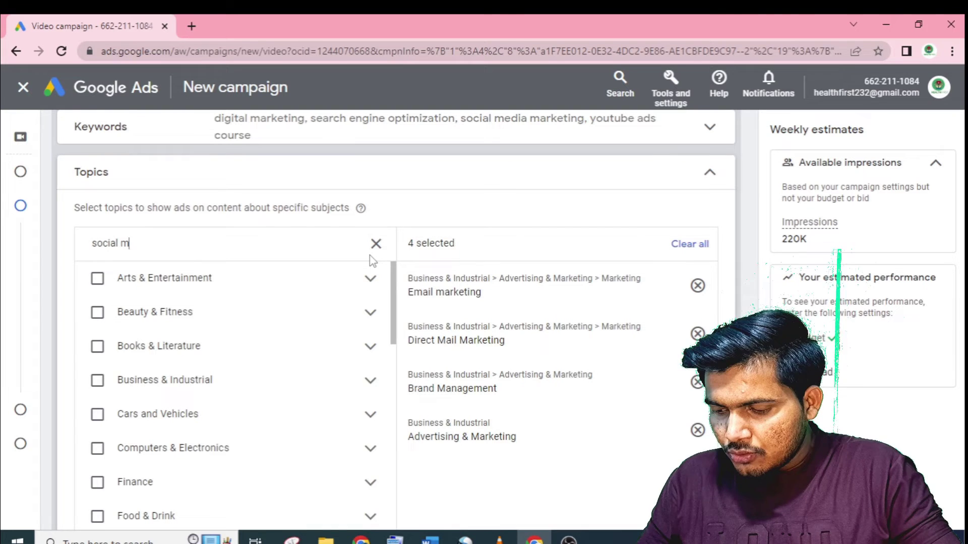
{"action": "type", "text": "edia marke"}
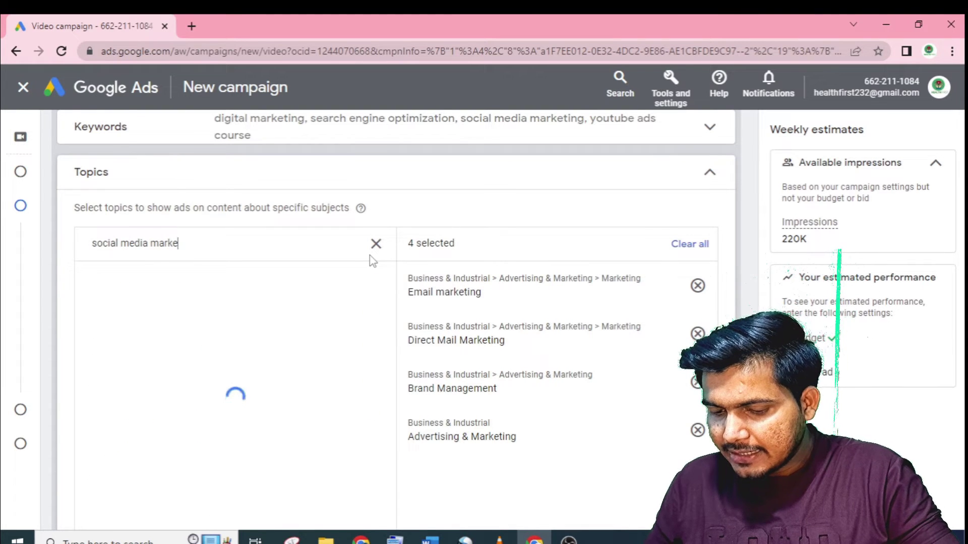
{"action": "type", "text": "ting"}
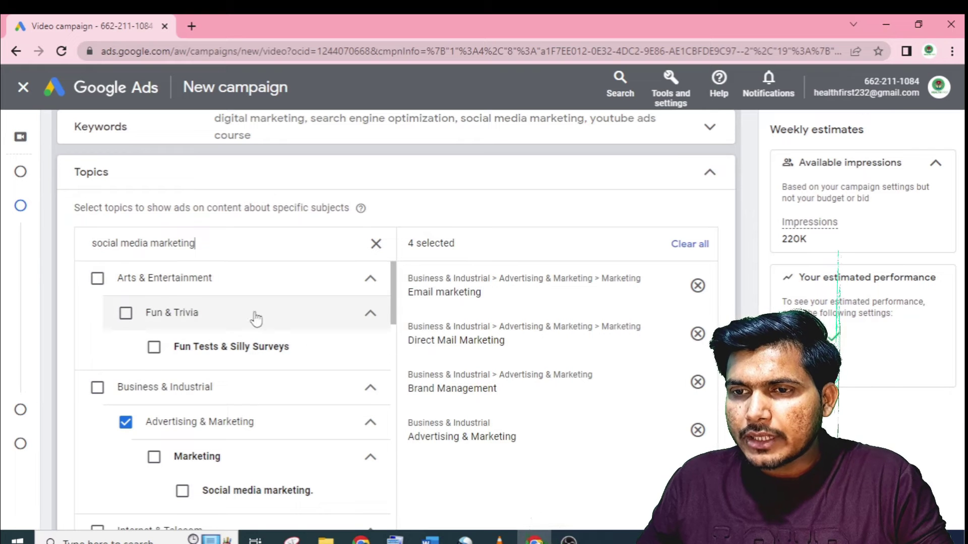
{"action": "scroll", "coordinate": [282, 444], "scroll_direction": "down", "scroll_amount": 1}
{"action": "scroll", "coordinate": [289, 456], "scroll_direction": "down", "scroll_amount": 1}
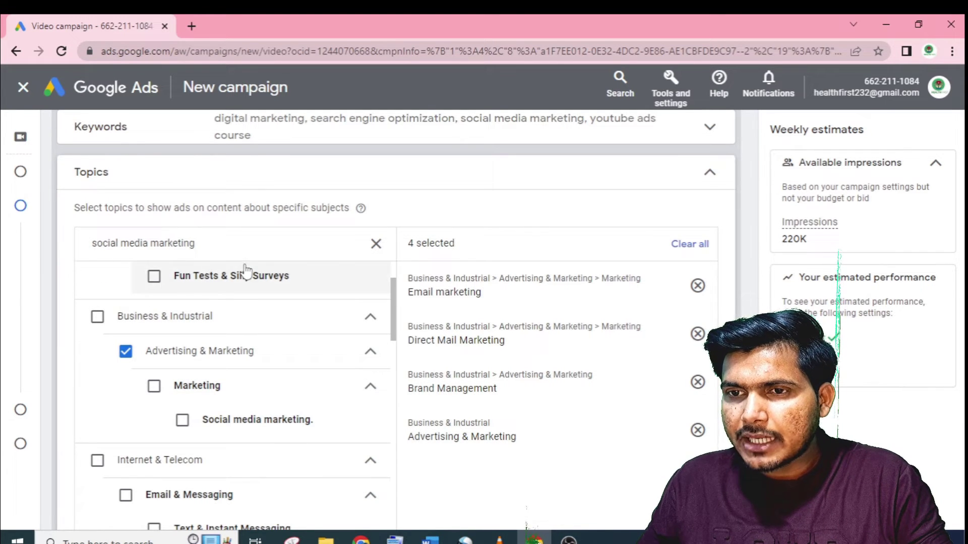
{"action": "scroll", "coordinate": [255, 385], "scroll_direction": "down", "scroll_amount": 3}
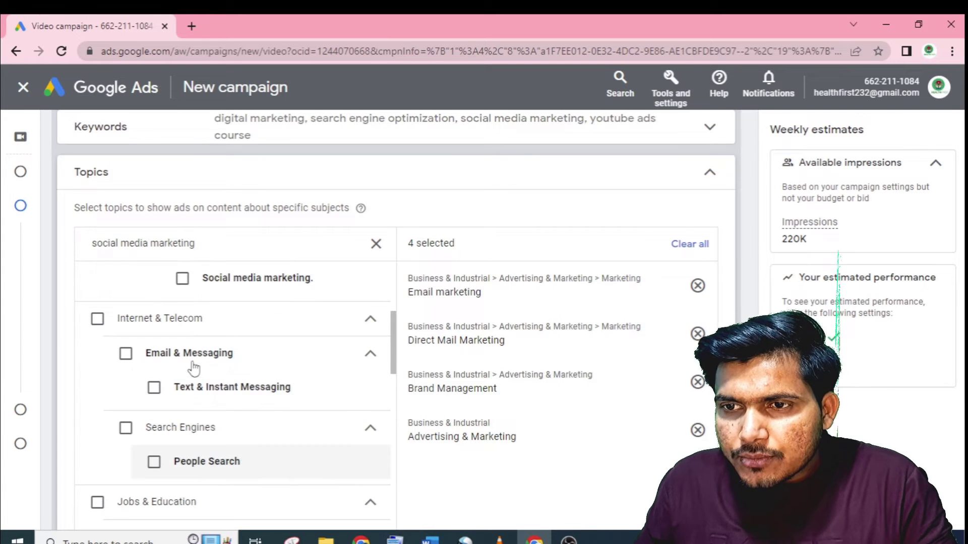
{"action": "scroll", "coordinate": [293, 484], "scroll_direction": "down", "scroll_amount": 1}
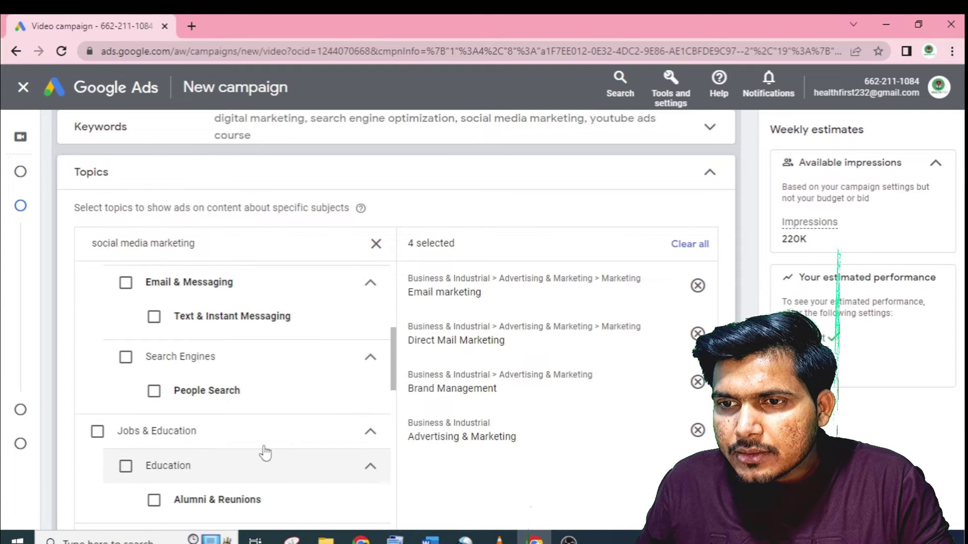
{"action": "left_click", "coordinate": [97, 431]}
Step: Add the Blogging Resources & Services topic under Online Communities
{"action": "scroll", "coordinate": [308, 428], "scroll_direction": "down", "scroll_amount": 2}
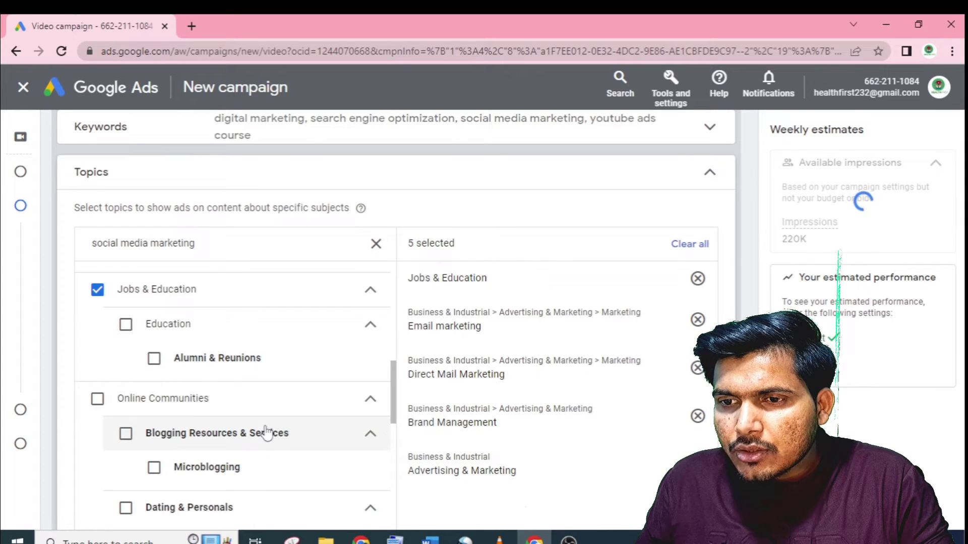
{"action": "scroll", "coordinate": [212, 408], "scroll_direction": "down", "scroll_amount": 1}
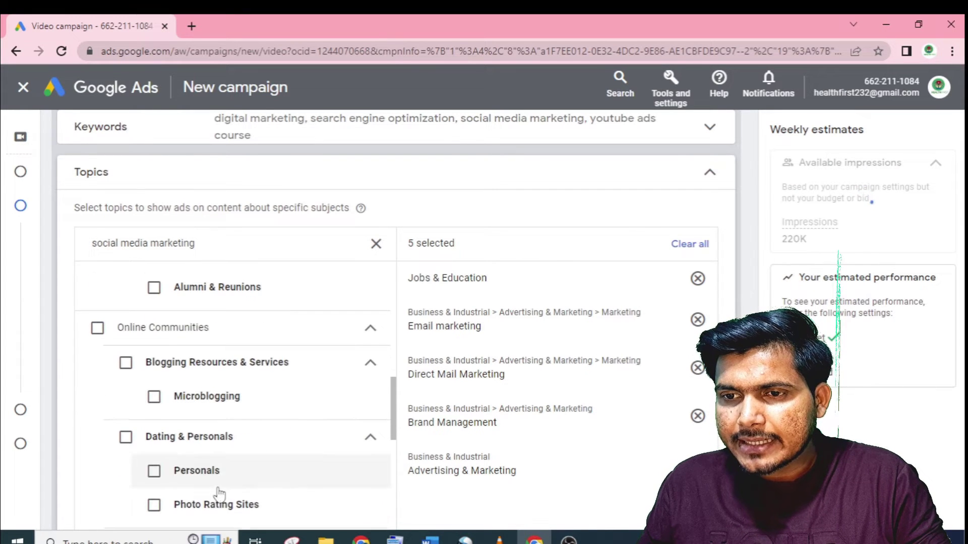
{"action": "left_click", "coordinate": [126, 363]}
{"action": "scroll", "coordinate": [221, 464], "scroll_direction": "down", "scroll_amount": 1}
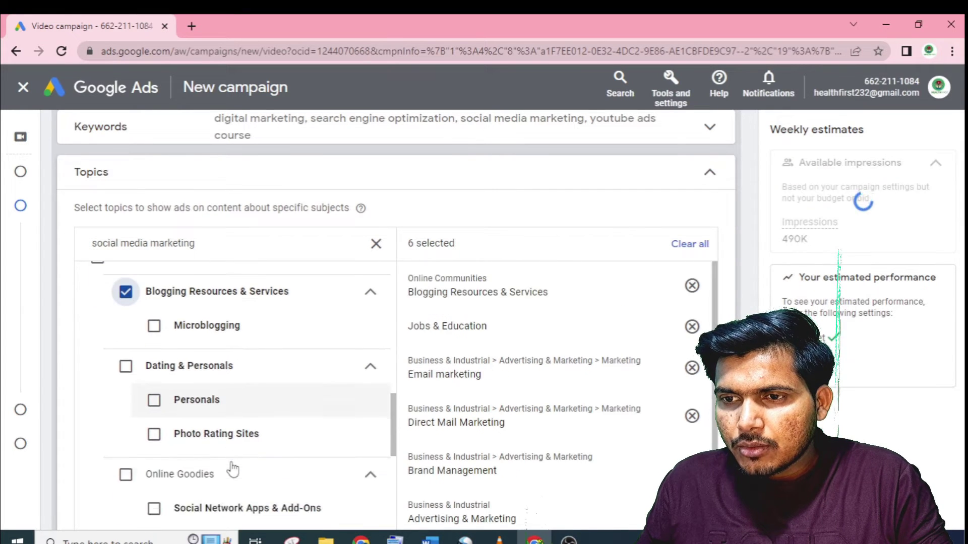
Step: Look through the remaining social media marketing topics, clear the topic search and close the topic selection
{"action": "scroll", "coordinate": [267, 448], "scroll_direction": "down", "scroll_amount": 1}
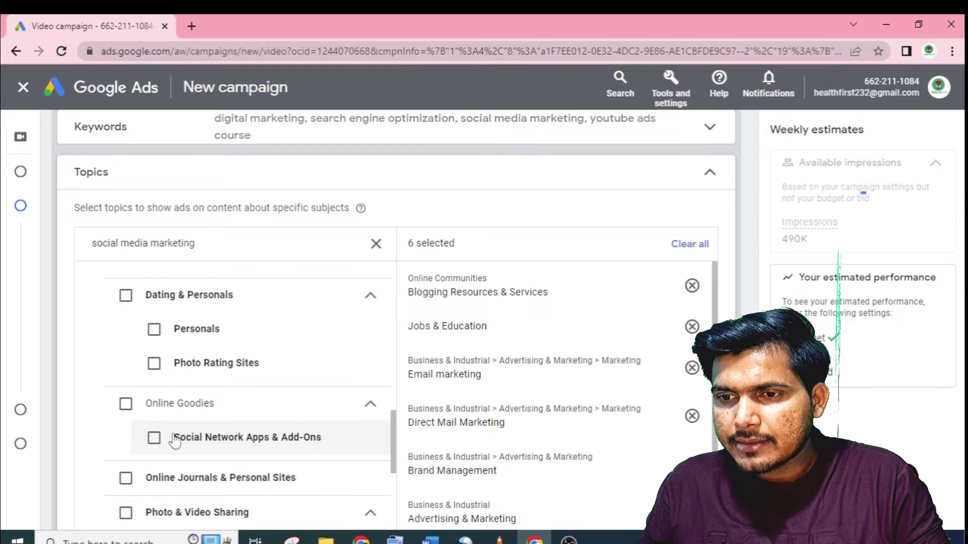
{"action": "scroll", "coordinate": [216, 473], "scroll_direction": "down", "scroll_amount": 2}
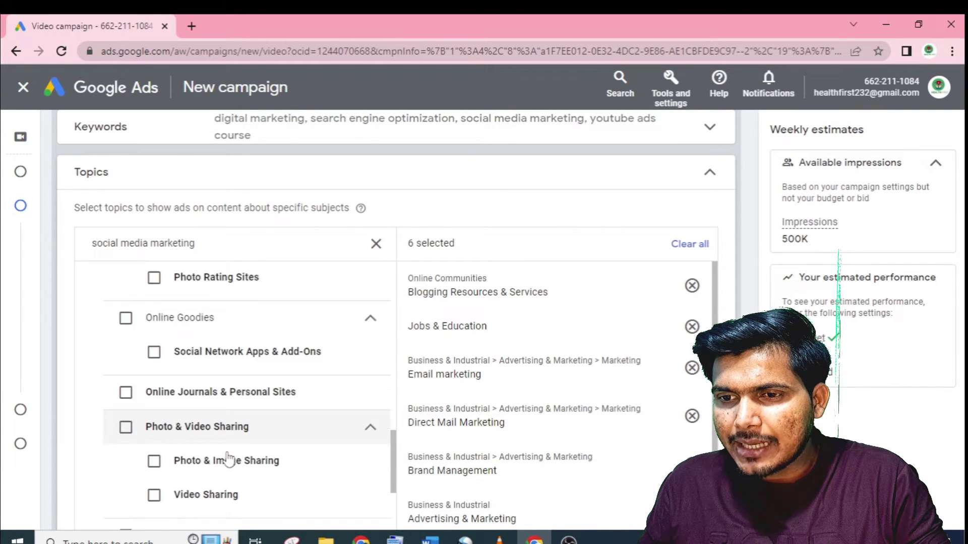
{"action": "scroll", "coordinate": [220, 461], "scroll_direction": "down", "scroll_amount": 1}
{"action": "scroll", "coordinate": [162, 453], "scroll_direction": "down", "scroll_amount": 1}
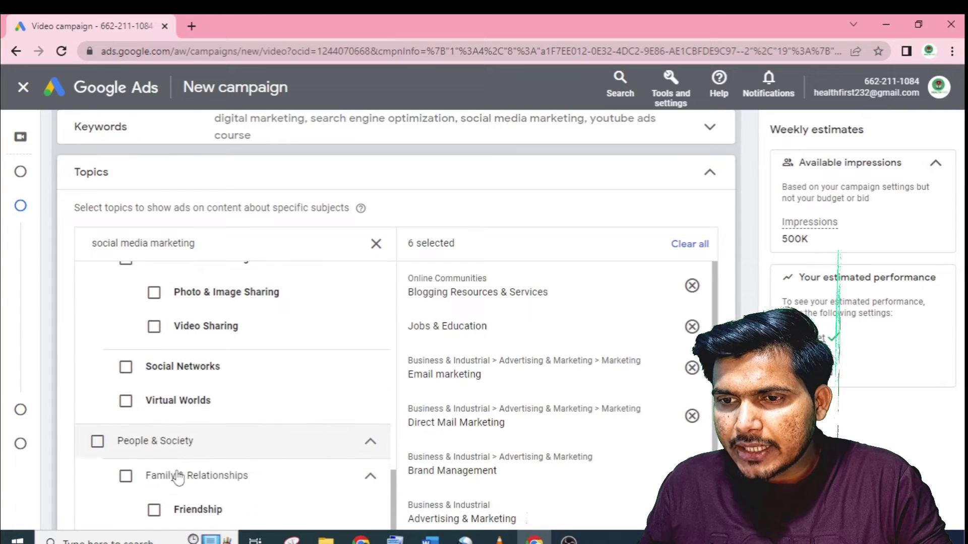
{"action": "scroll", "coordinate": [202, 468], "scroll_direction": "up", "scroll_amount": 10}
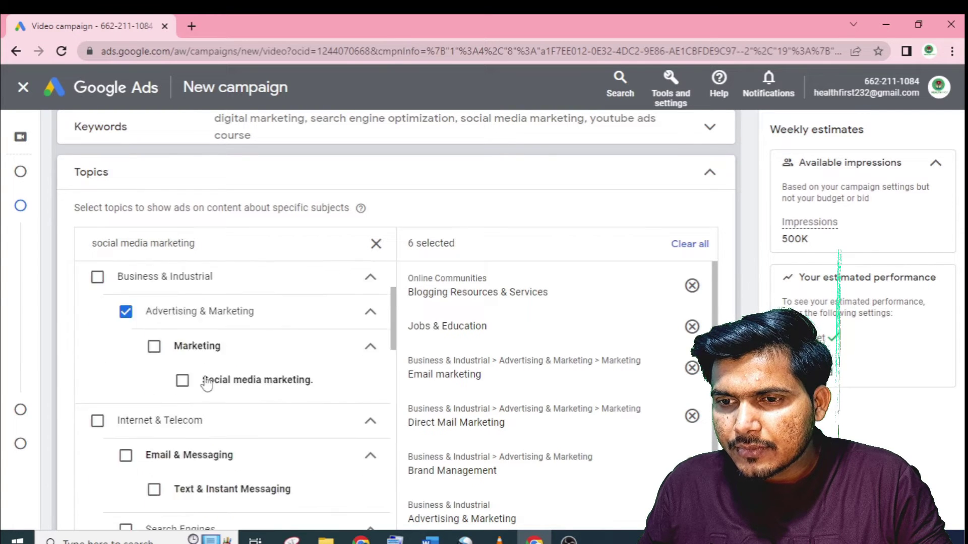
{"action": "left_click", "coordinate": [376, 244]}
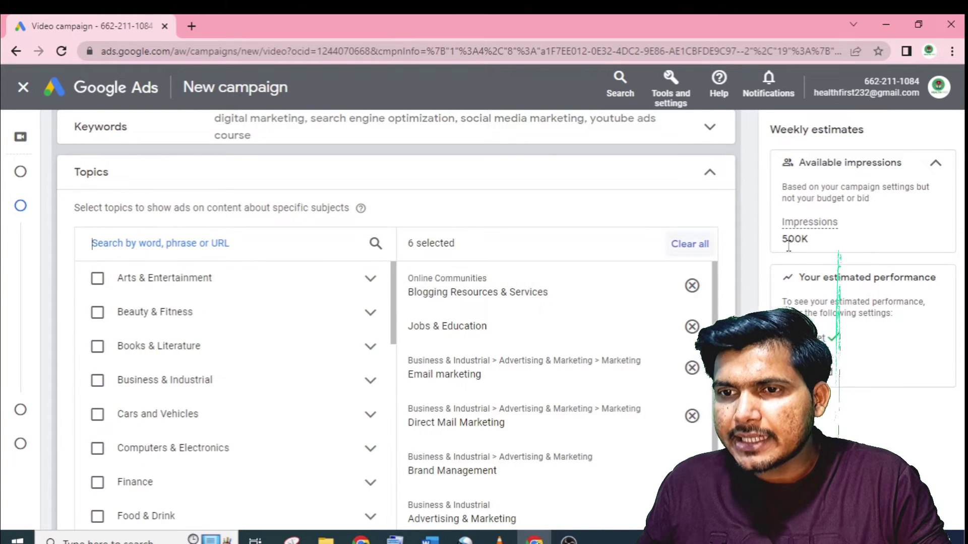
{"action": "left_click", "coordinate": [708, 175]}
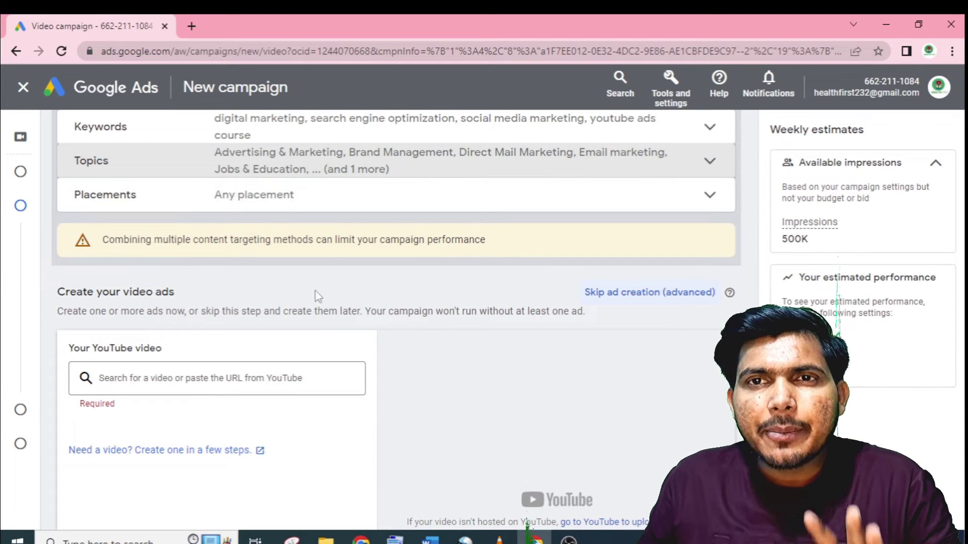
Step: Search the YouTube channel placements for "digital martketing"
{"action": "scroll", "coordinate": [480, 224], "scroll_direction": "up", "scroll_amount": 2}
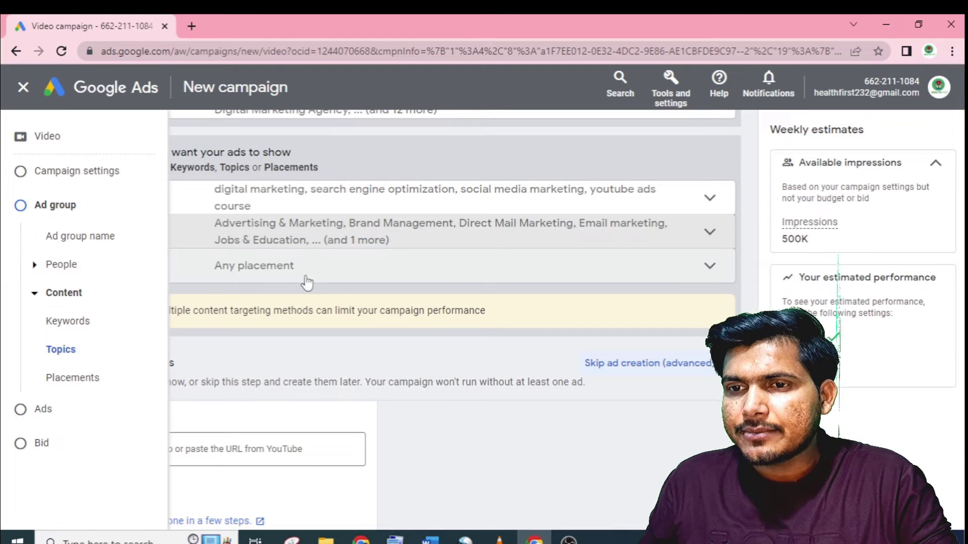
{"action": "left_click", "coordinate": [710, 272]}
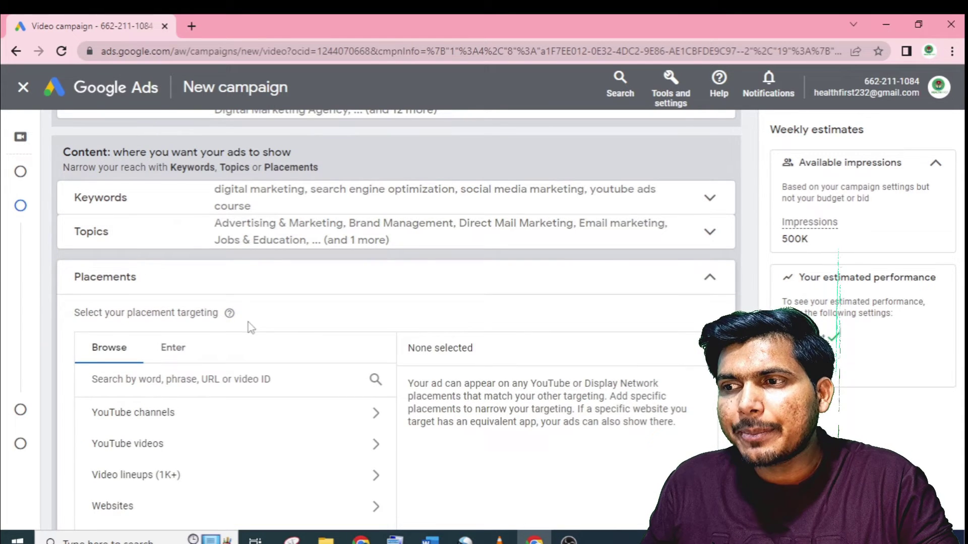
{"action": "scroll", "coordinate": [189, 345], "scroll_direction": "down", "scroll_amount": 1}
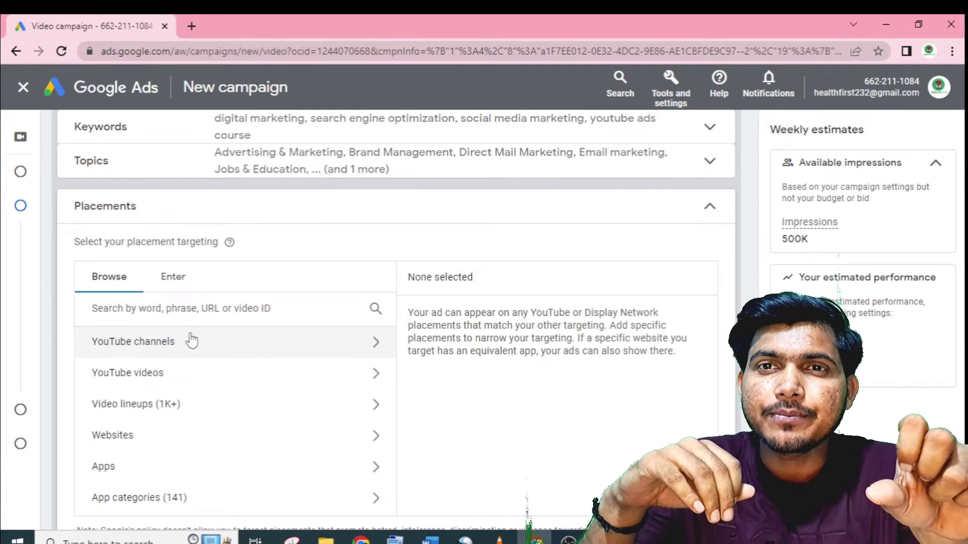
{"action": "left_click", "coordinate": [196, 341]}
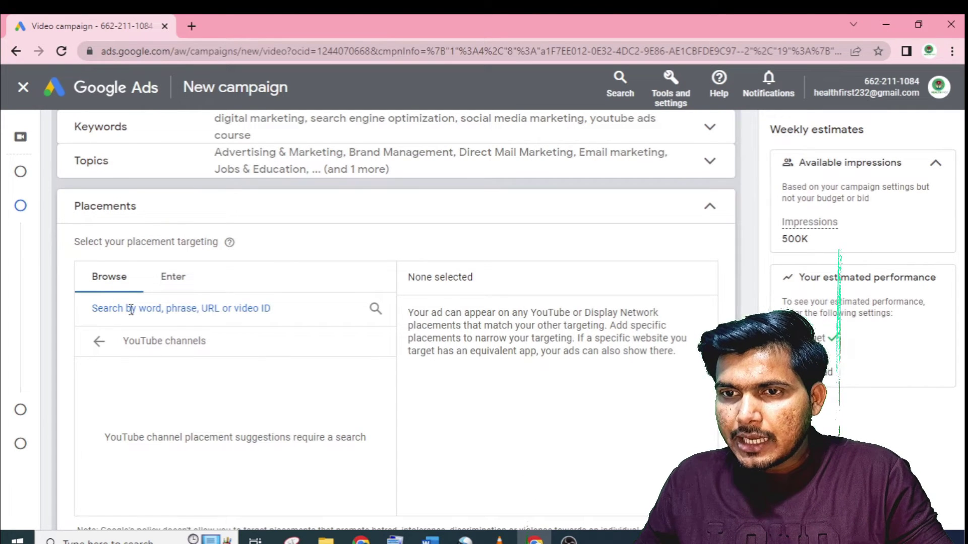
{"action": "type", "text": "d"}
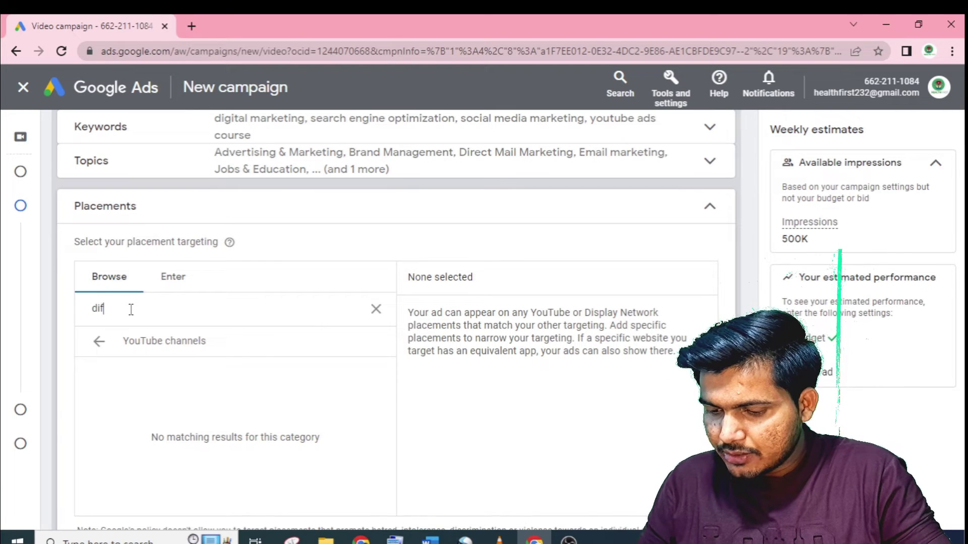
{"action": "type", "text": "igita"}
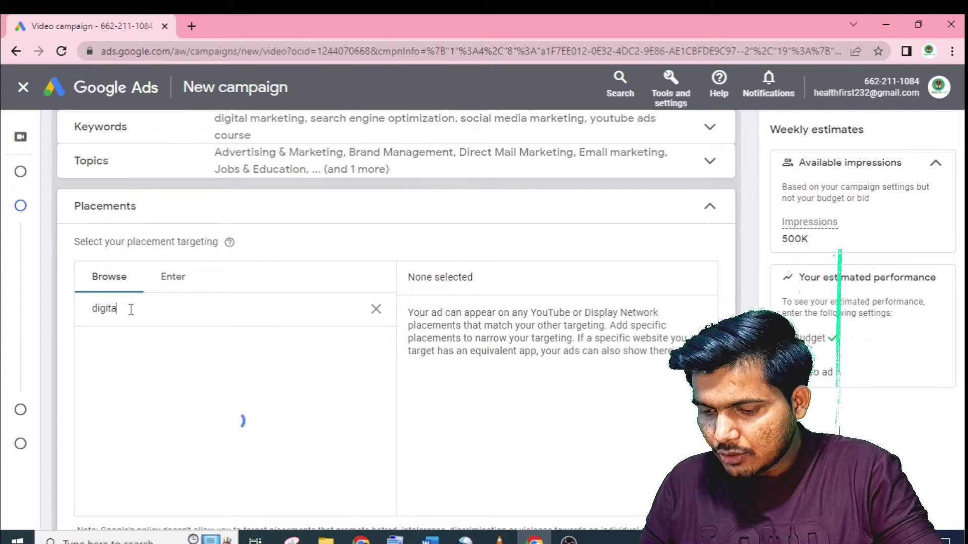
{"action": "type", "text": "l martkerting"}
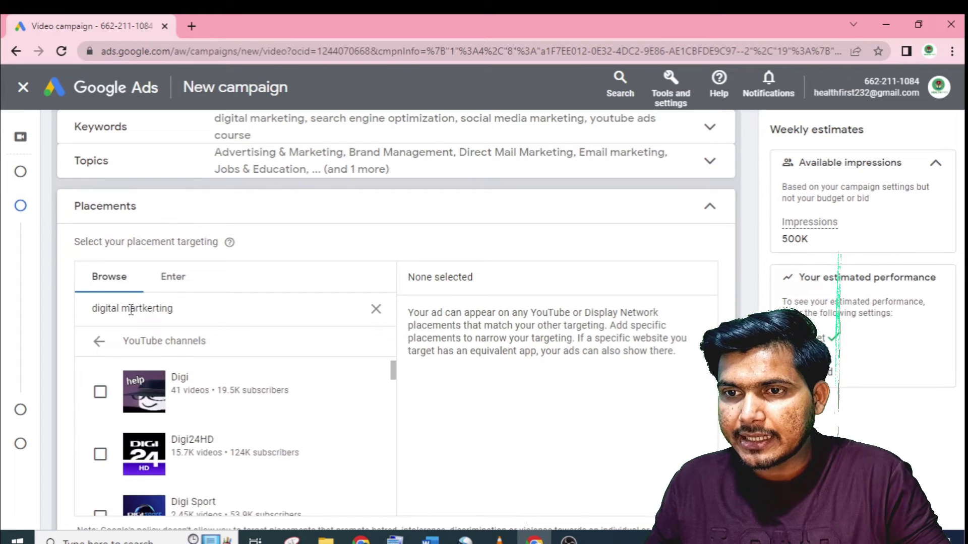
{"action": "key", "text": "BackSpace"}
{"action": "key", "text": "BackSpace"}
{"action": "key", "text": "BackSpace"}
{"action": "key", "text": "BackSpace"}
{"action": "key", "text": "BackSpace"}
{"action": "key", "text": "BackSpace"}
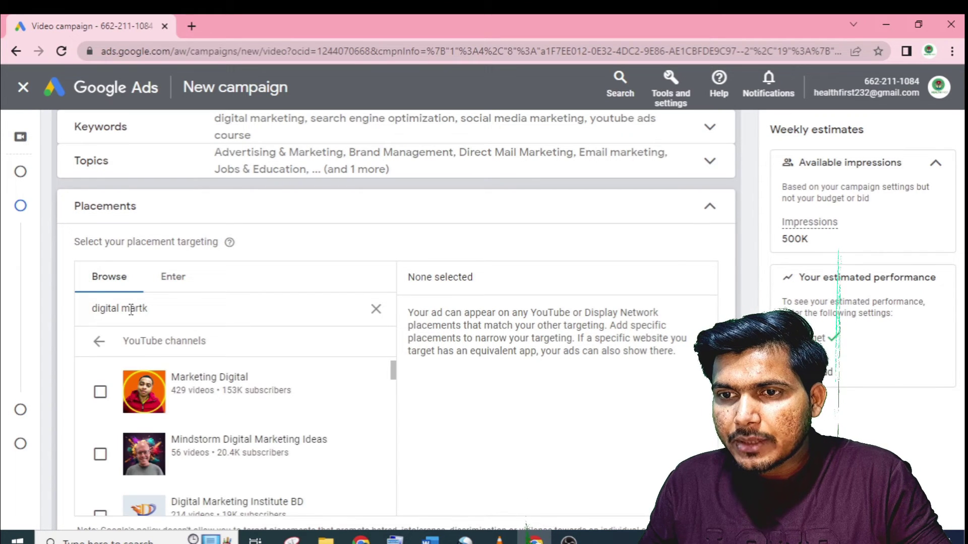
{"action": "type", "text": "eting"}
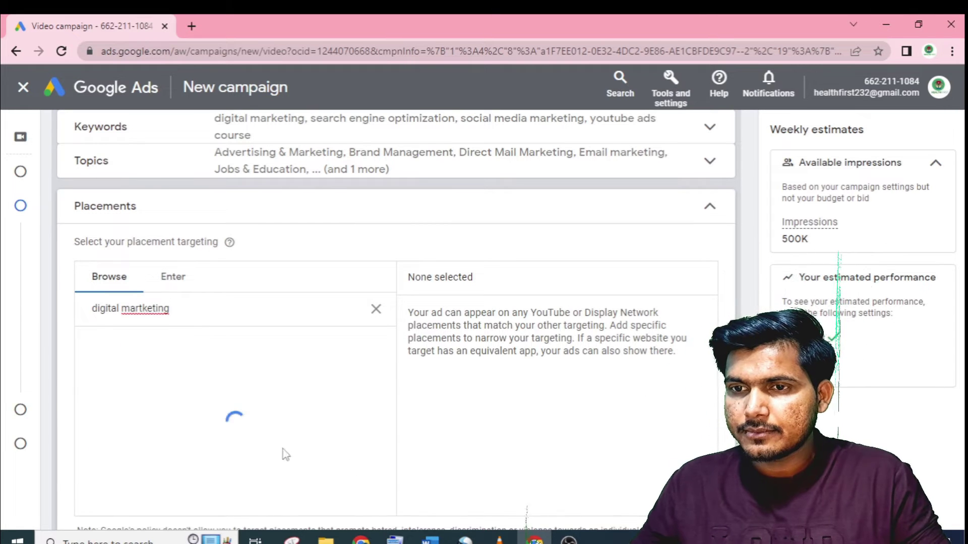
Step: Add the Adam Erhart and Digital Marketing Mates channels as placements
{"action": "scroll", "coordinate": [227, 454], "scroll_direction": "down", "scroll_amount": 2}
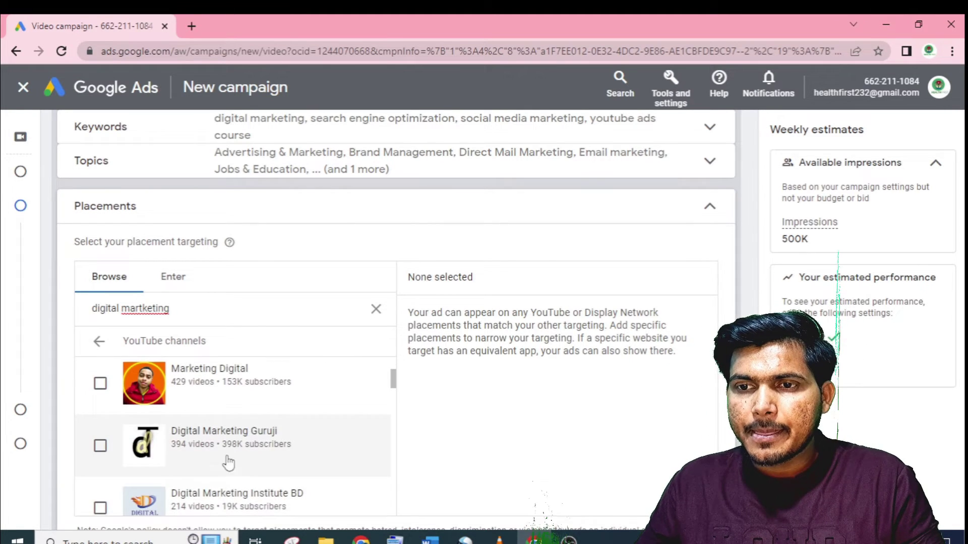
{"action": "scroll", "coordinate": [227, 473], "scroll_direction": "down", "scroll_amount": 4}
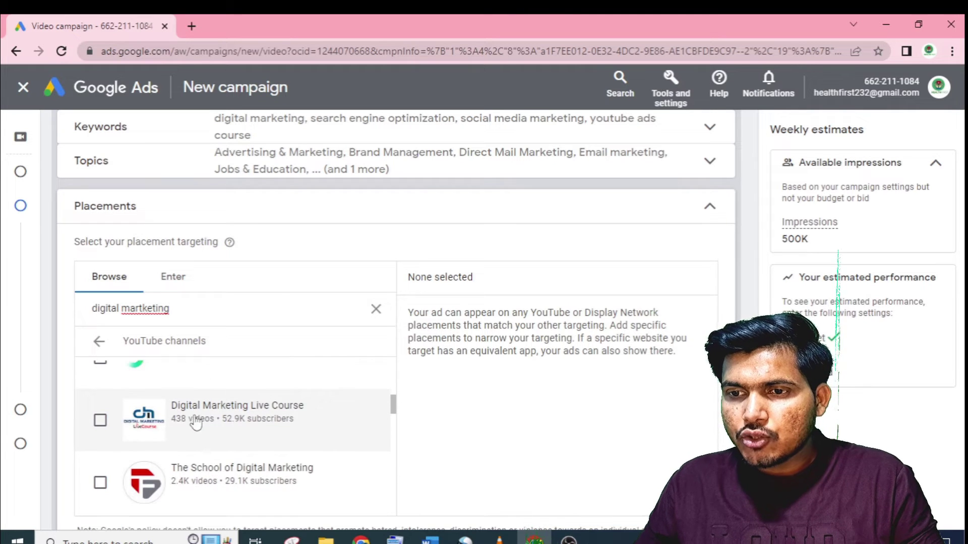
{"action": "scroll", "coordinate": [200, 459], "scroll_direction": "down", "scroll_amount": 4}
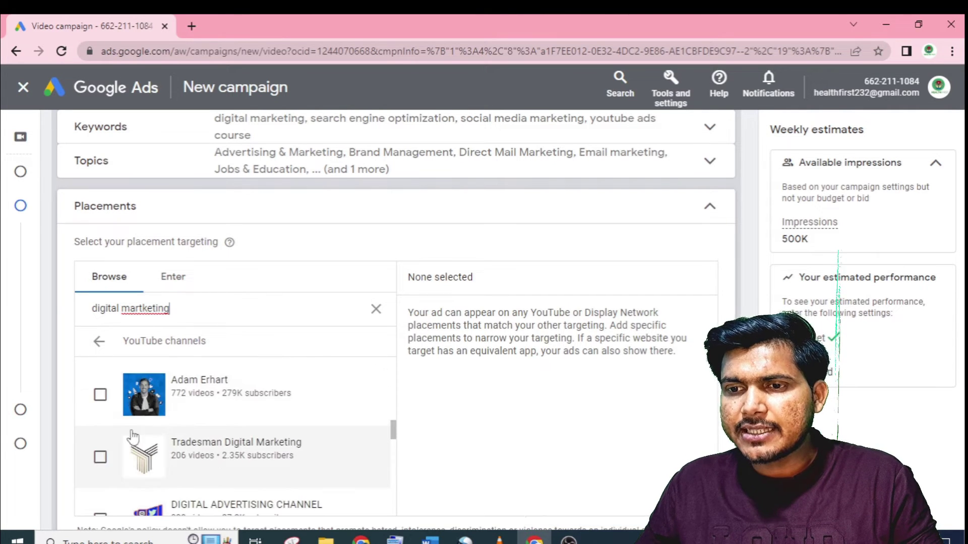
{"action": "left_click", "coordinate": [102, 398]}
{"action": "scroll", "coordinate": [101, 401], "scroll_direction": "up", "scroll_amount": 1}
{"action": "left_click", "coordinate": [101, 402]}
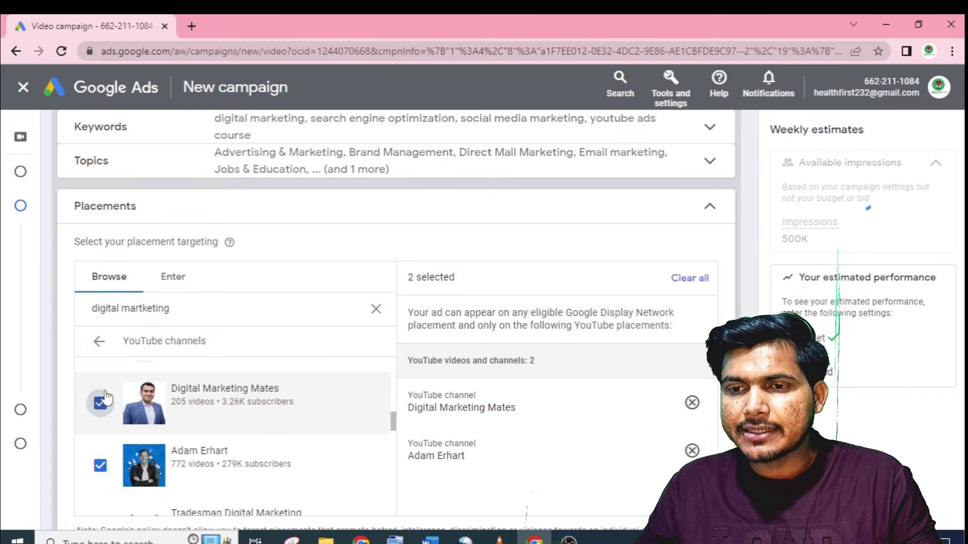
Step: Add the Digital Marketing Live Course, Digital Marketing Institute and Digital Marketing Institute BD channels
{"action": "scroll", "coordinate": [102, 408], "scroll_direction": "up", "scroll_amount": 3}
{"action": "left_click", "coordinate": [101, 419]}
{"action": "scroll", "coordinate": [100, 424], "scroll_direction": "up", "scroll_amount": 2}
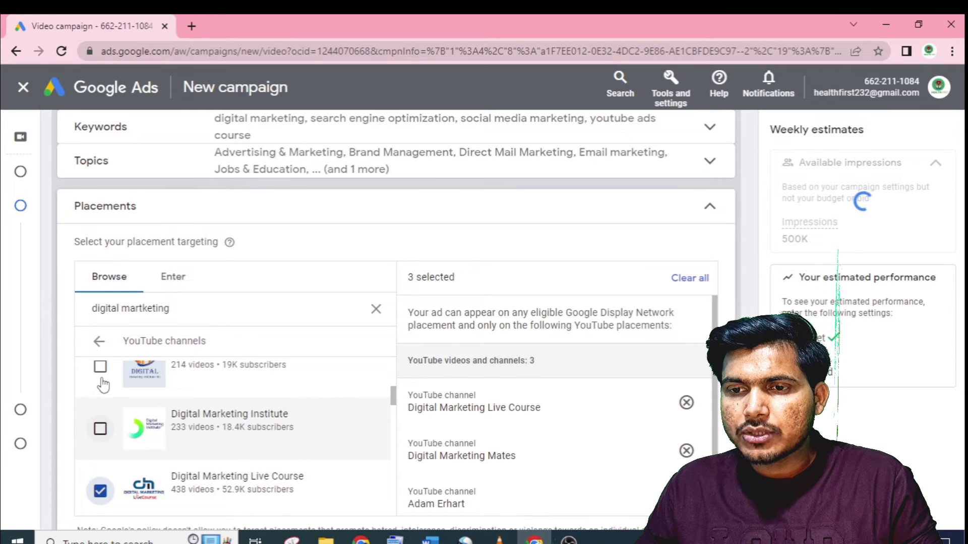
{"action": "left_click", "coordinate": [136, 420]}
{"action": "left_click", "coordinate": [101, 367]}
{"action": "scroll", "coordinate": [106, 399], "scroll_direction": "up", "scroll_amount": 2}
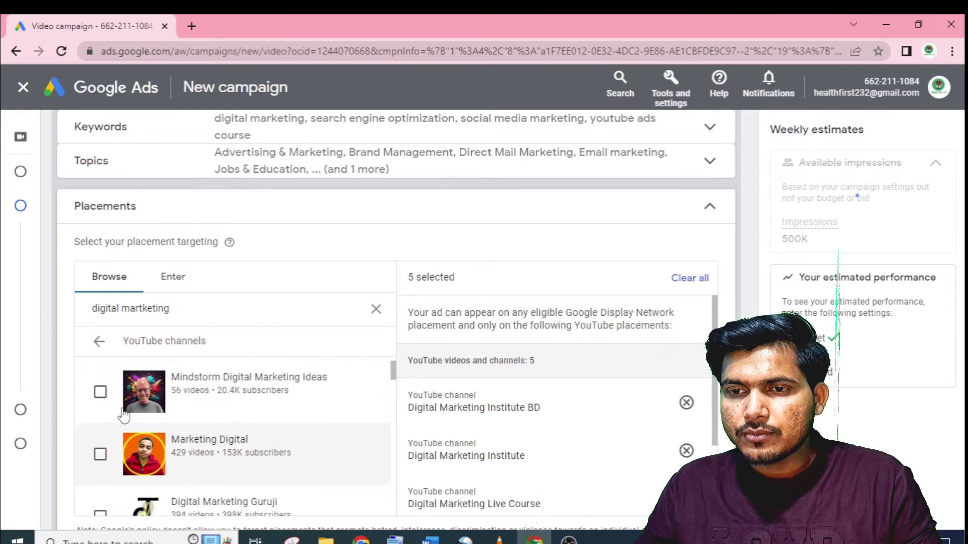
Step: Add the channels Mindstorm Digital Marketing Ideas, Marketing Digital, The School of Digital Marketing and Digital Jugglers - Best Digital Marketing Company
{"action": "left_click", "coordinate": [101, 455]}
{"action": "scroll", "coordinate": [173, 504], "scroll_direction": "down", "scroll_amount": 3}
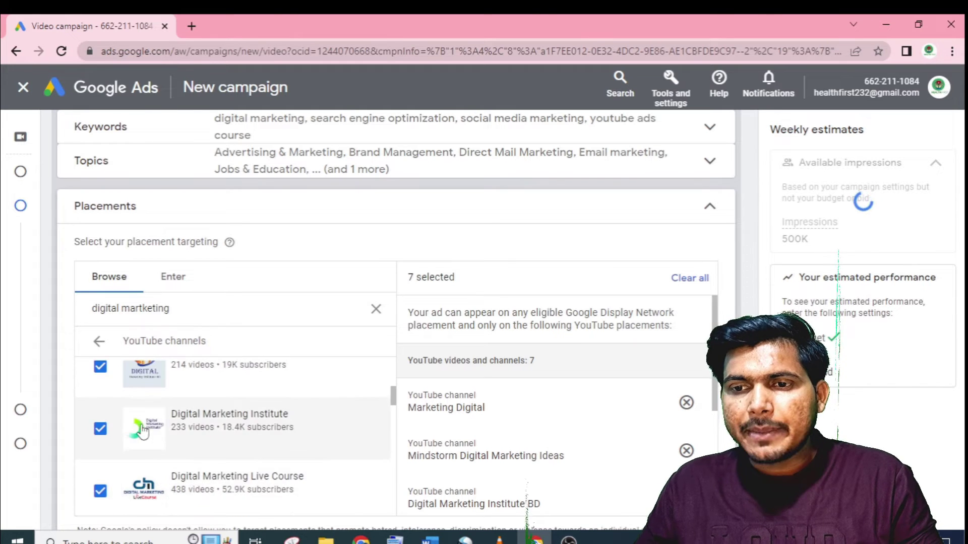
{"action": "scroll", "coordinate": [143, 431], "scroll_direction": "down", "scroll_amount": 3}
{"action": "left_click", "coordinate": [135, 439]}
{"action": "scroll", "coordinate": [176, 467], "scroll_direction": "down", "scroll_amount": 3}
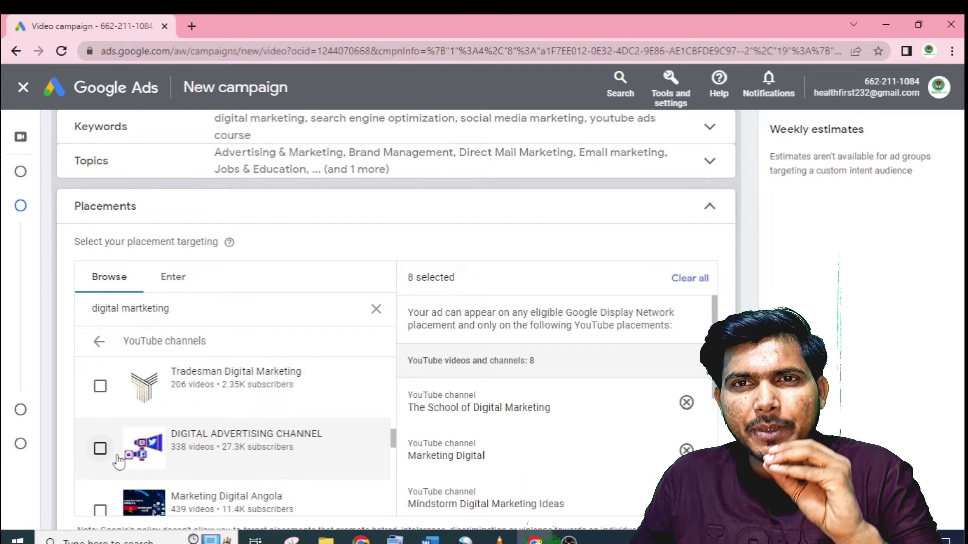
{"action": "scroll", "coordinate": [121, 452], "scroll_direction": "down", "scroll_amount": 3}
{"action": "left_click", "coordinate": [100, 432]}
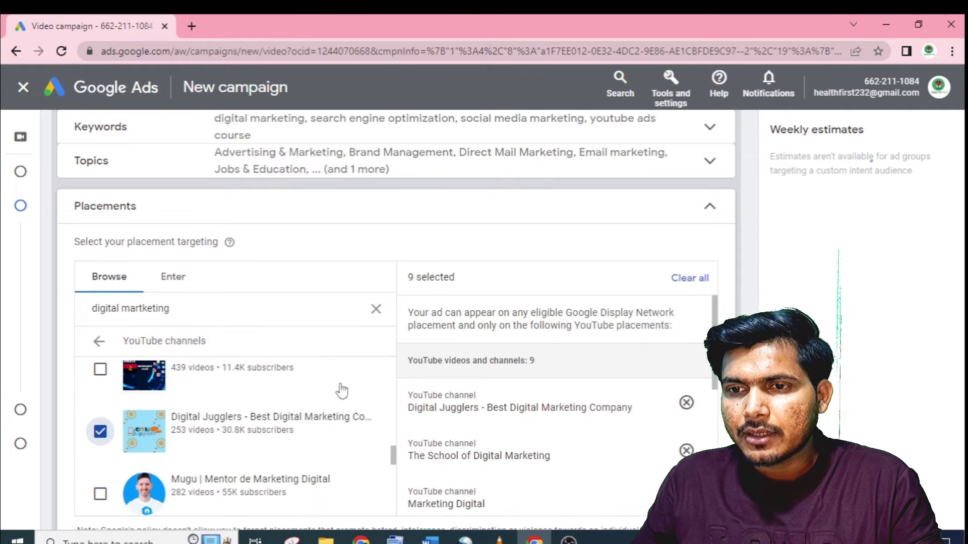
{"action": "scroll", "coordinate": [227, 429], "scroll_direction": "down", "scroll_amount": 1}
Step: From the YouTube videos, add Neil Patel's certification video, "What to Do After Digital Marketing Course?" and "8 FREE Websites To Learn Digital Marketing!"
{"action": "left_click", "coordinate": [97, 346]}
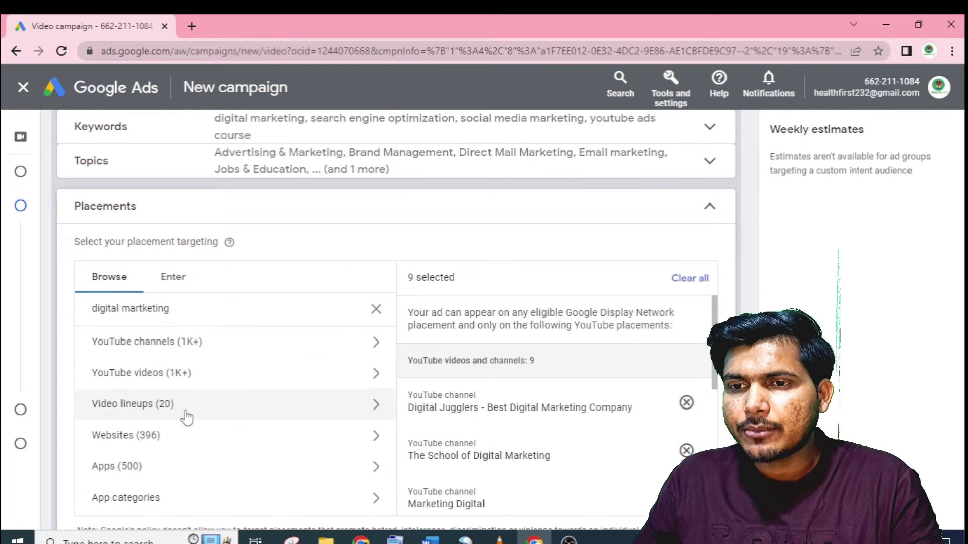
{"action": "left_click", "coordinate": [141, 375]}
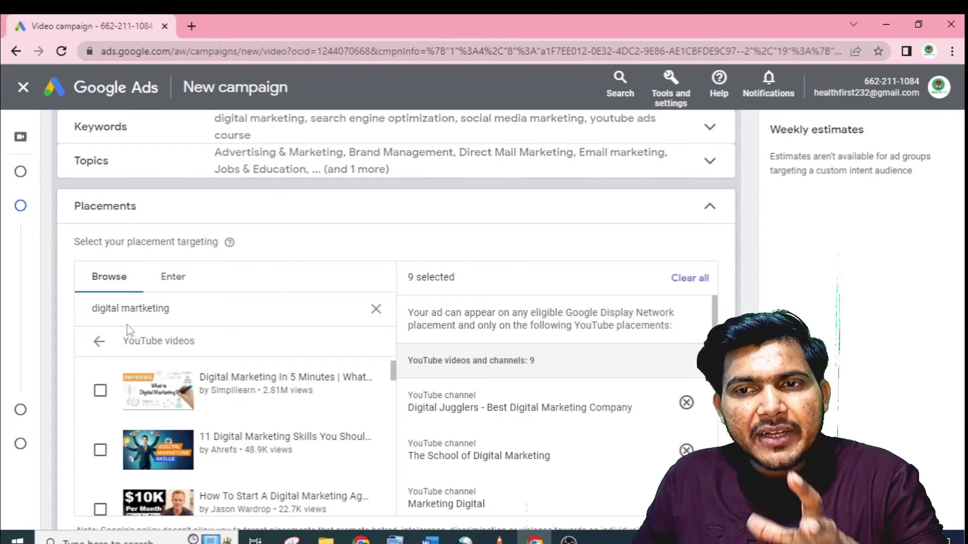
{"action": "scroll", "coordinate": [233, 393], "scroll_direction": "down", "scroll_amount": 5}
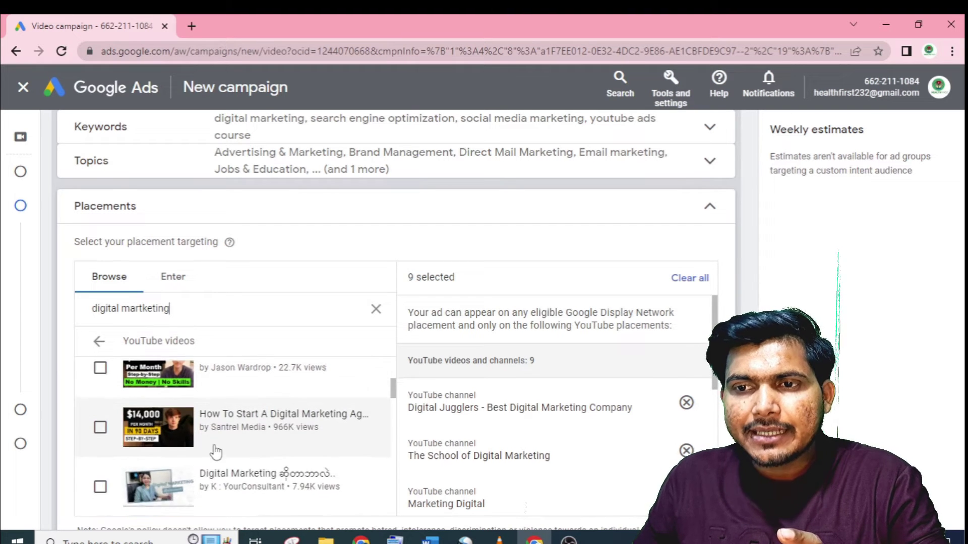
{"action": "scroll", "coordinate": [221, 448], "scroll_direction": "down", "scroll_amount": 6}
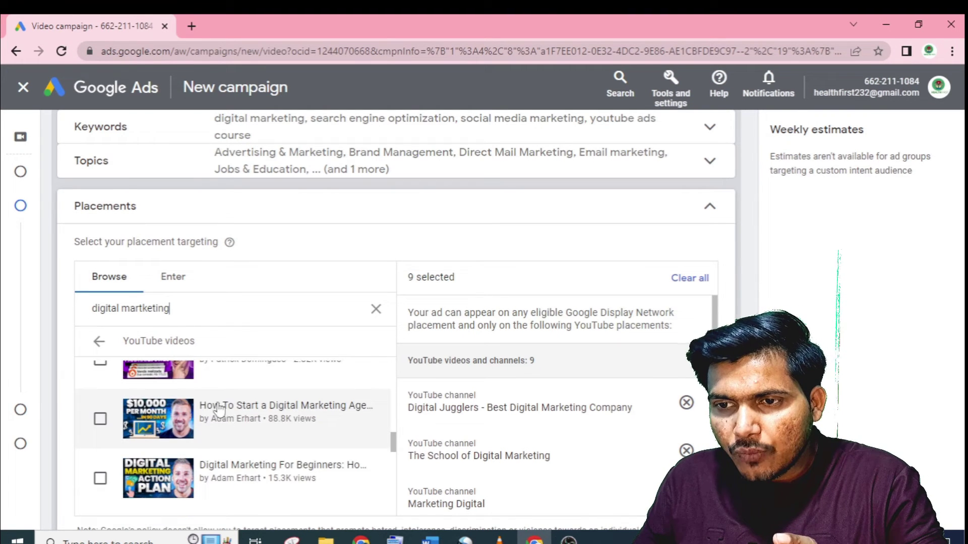
{"action": "scroll", "coordinate": [214, 385], "scroll_direction": "down", "scroll_amount": 3}
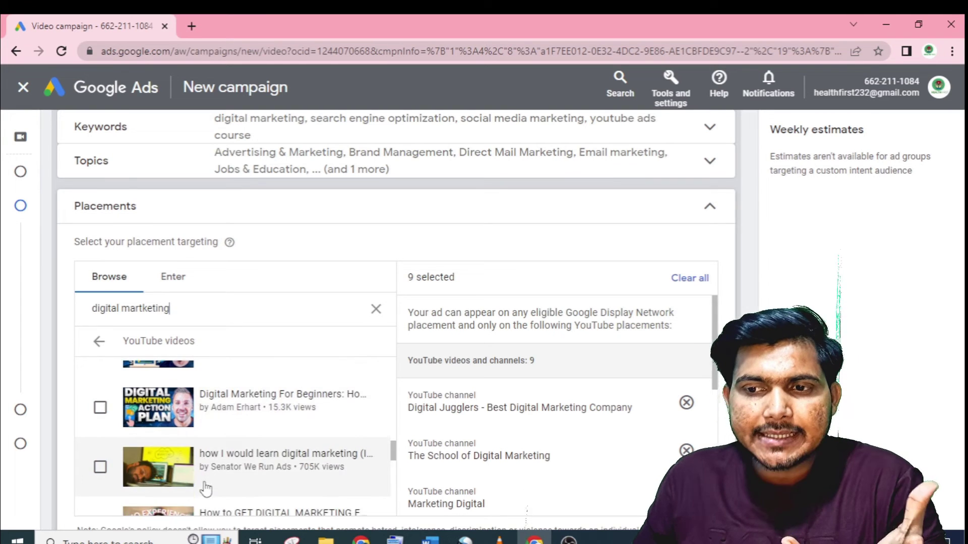
{"action": "scroll", "coordinate": [217, 434], "scroll_direction": "down", "scroll_amount": 3}
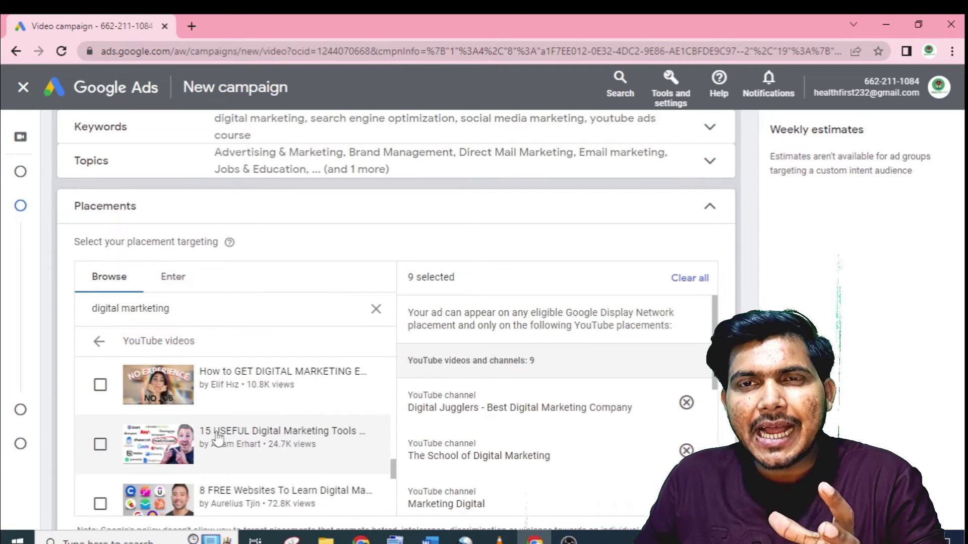
{"action": "scroll", "coordinate": [217, 437], "scroll_direction": "down", "scroll_amount": 2}
{"action": "left_click", "coordinate": [100, 421]}
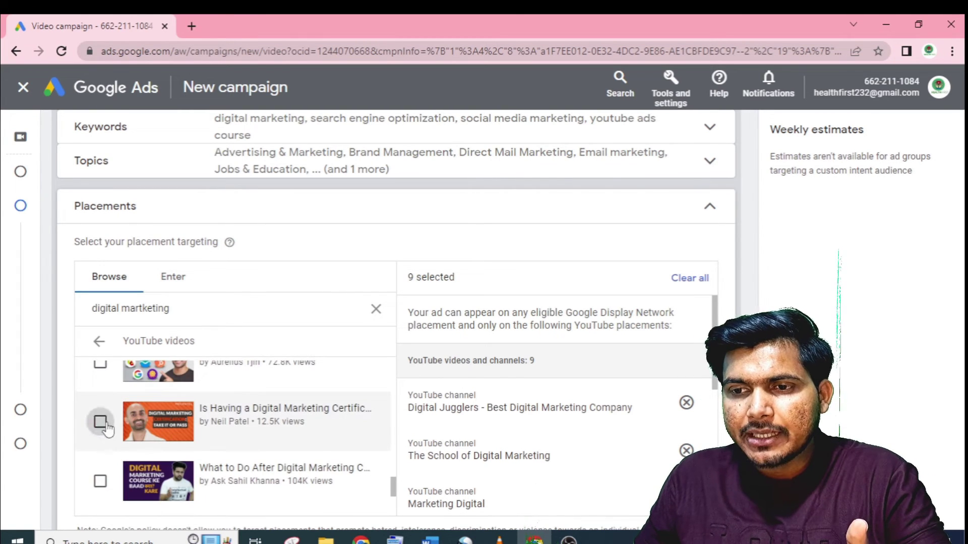
{"action": "left_click", "coordinate": [100, 481]}
{"action": "scroll", "coordinate": [104, 433], "scroll_direction": "up", "scroll_amount": 1}
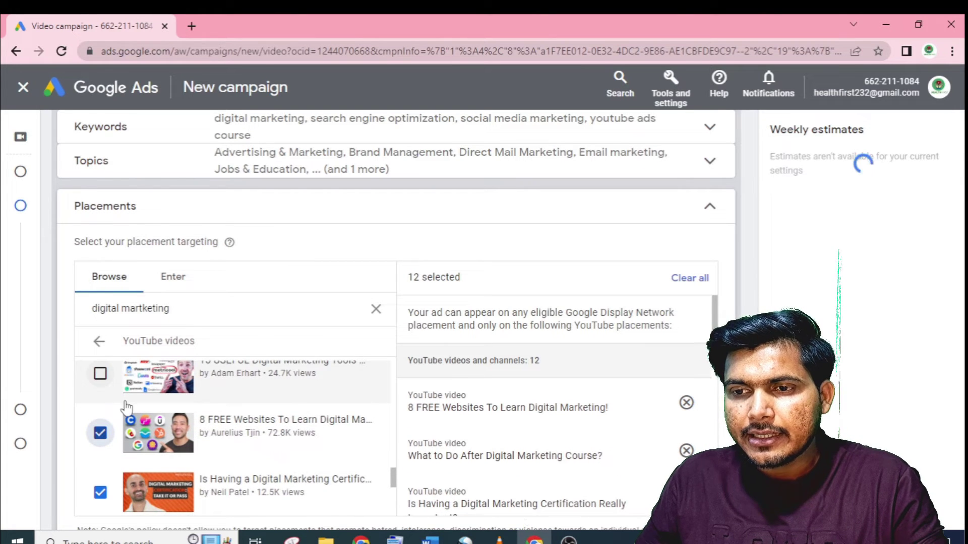
Step: Add the videos "15 USEFUL Digital Marketing Tools When You Have No Team" and "how I would learn digital marketing"
{"action": "left_click", "coordinate": [100, 375]}
{"action": "scroll", "coordinate": [104, 403], "scroll_direction": "up", "scroll_amount": 3}
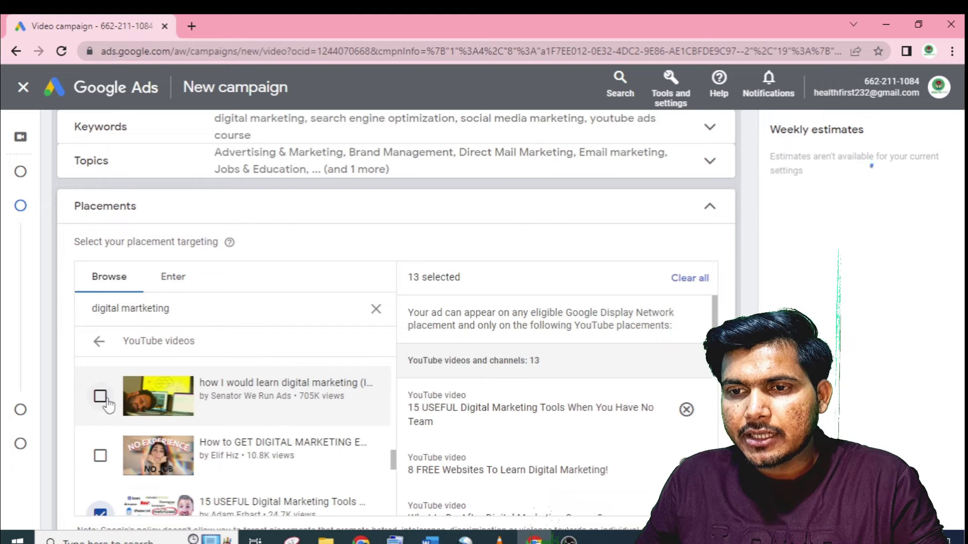
{"action": "left_click", "coordinate": [100, 396]}
Step: Add more videos, including "How To Start a Digital Marketing Agency" and "10 USEFUL digital marketing tools for 2023 (MUST HAVE!)", and close the placements
{"action": "scroll", "coordinate": [103, 414], "scroll_direction": "down", "scroll_amount": 3}
{"action": "left_click", "coordinate": [101, 419]}
{"action": "left_click", "coordinate": [100, 428]}
{"action": "left_click", "coordinate": [100, 447]}
{"action": "scroll", "coordinate": [102, 424], "scroll_direction": "up", "scroll_amount": 2}
{"action": "left_click", "coordinate": [100, 417]}
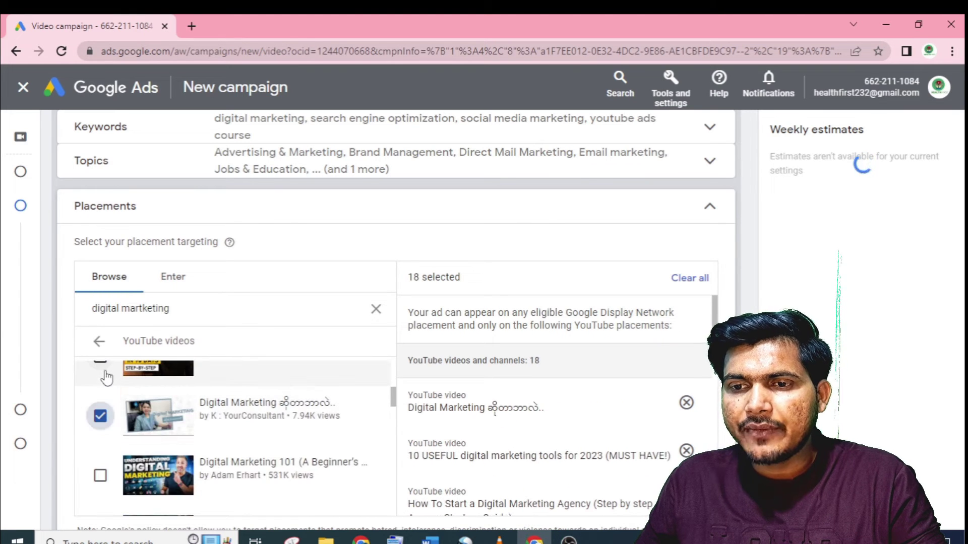
{"action": "scroll", "coordinate": [101, 403], "scroll_direction": "up", "scroll_amount": 5}
{"action": "left_click", "coordinate": [317, 344]}
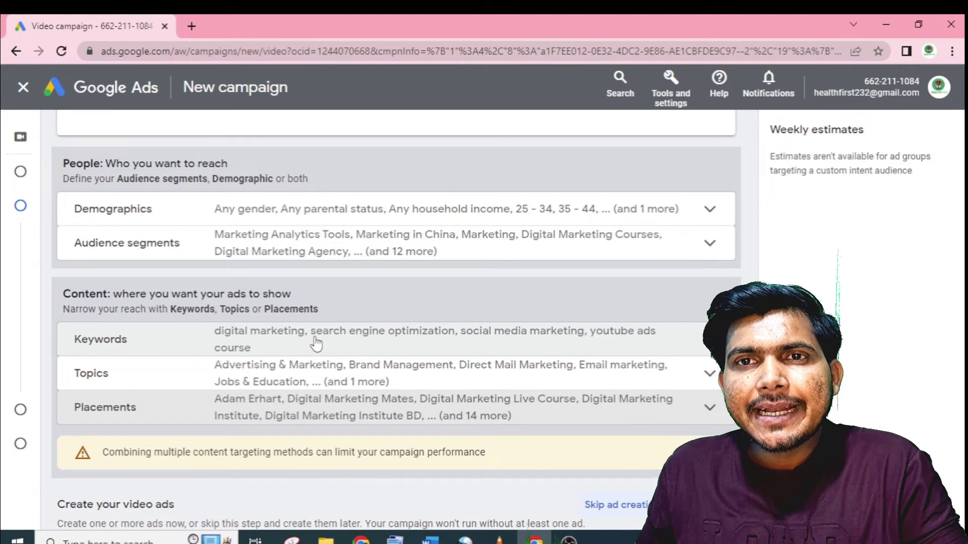
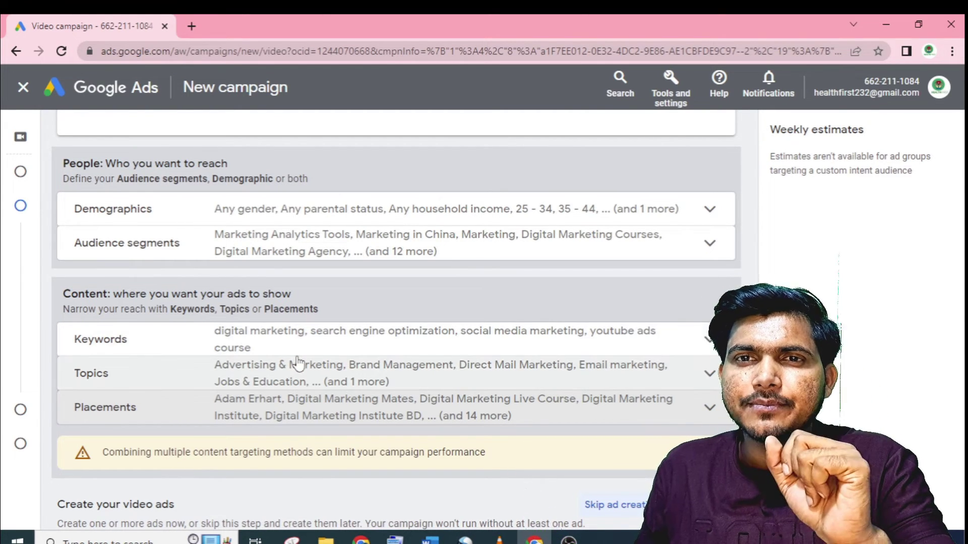
Step: Switch to YouTube Studio and copy the shareable link of the unlisted "Learn Digital Marketing for Free" video
{"action": "scroll", "coordinate": [297, 362], "scroll_direction": "down", "scroll_amount": 5}
{"action": "left_click", "coordinate": [199, 305]}
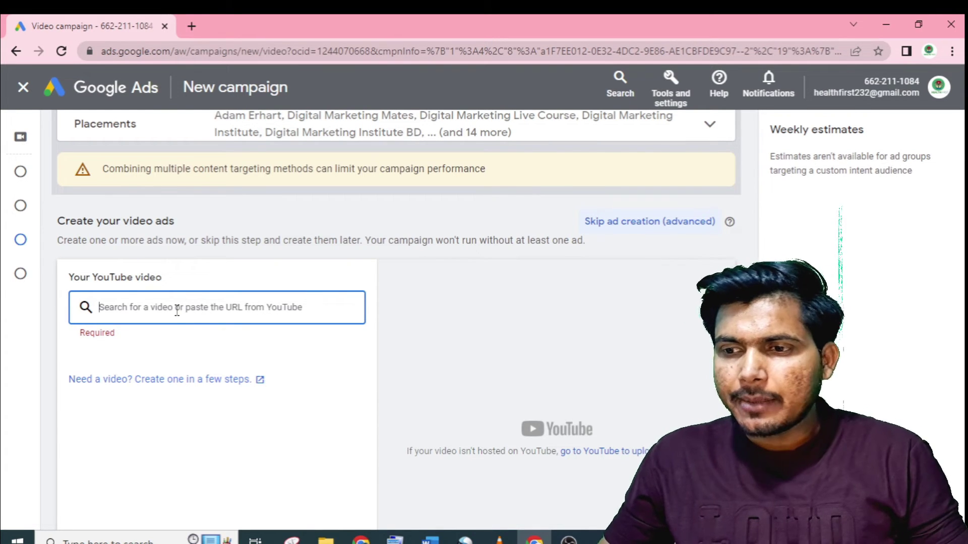
{"action": "key", "text": "alt+Tab"}
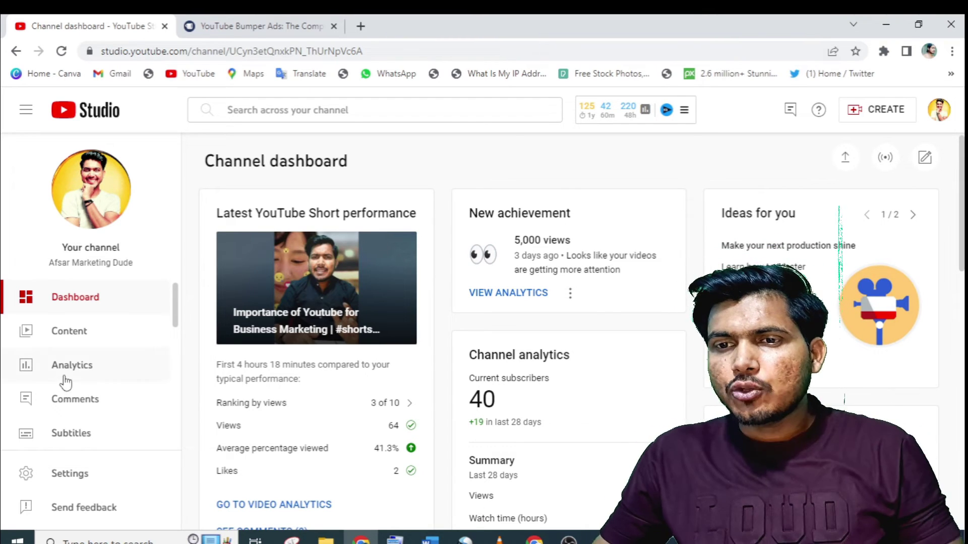
{"action": "left_click", "coordinate": [94, 341]}
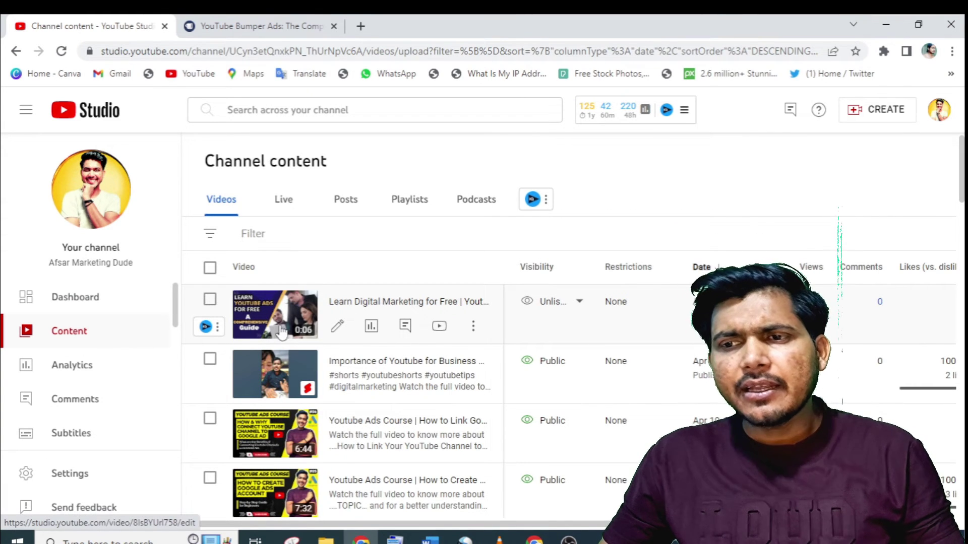
{"action": "left_click", "coordinate": [472, 329]}
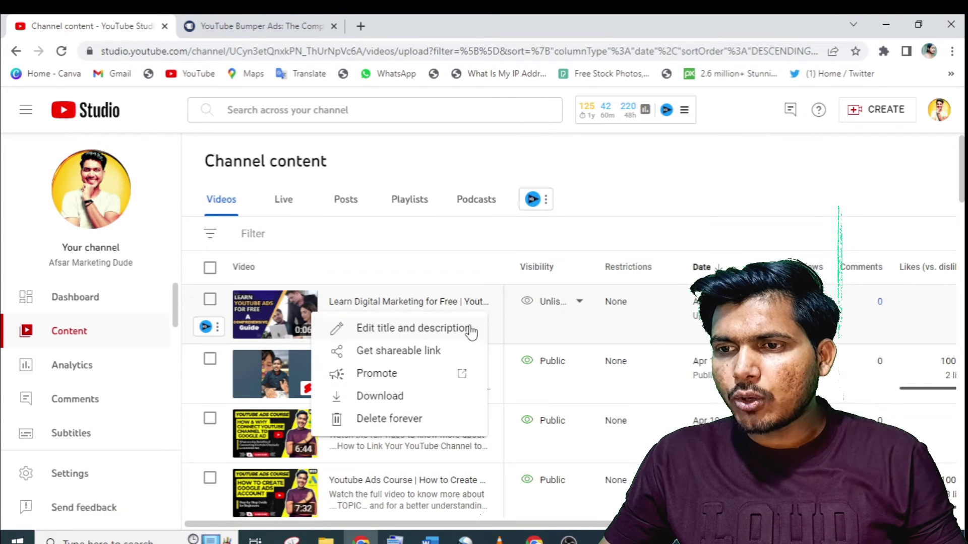
{"action": "left_click", "coordinate": [385, 356]}
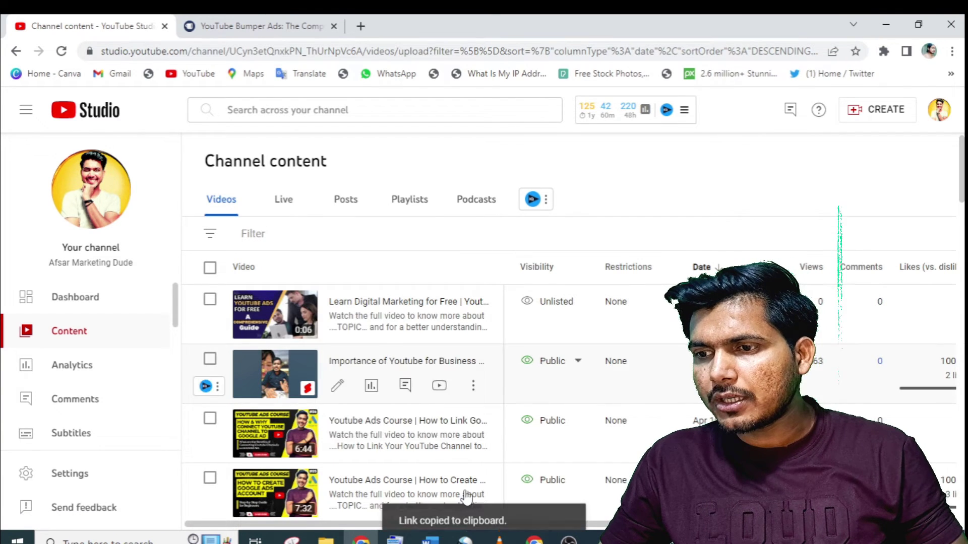
Step: Return to Google Ads, use the copied link as the ad's YouTube video and choose the Bumper ad format
{"action": "left_click", "coordinate": [535, 539]}
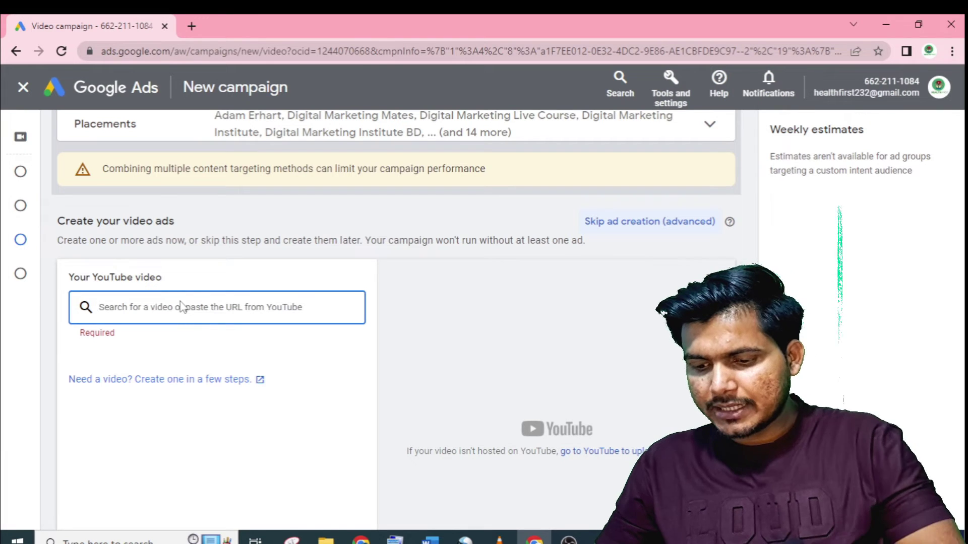
{"action": "key", "text": "ctrl+v"}
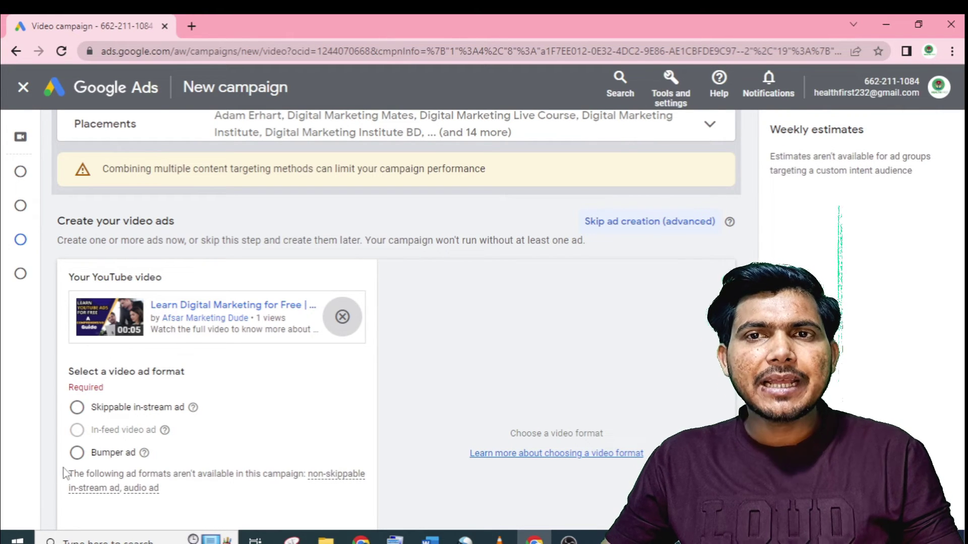
{"action": "left_click", "coordinate": [77, 454]}
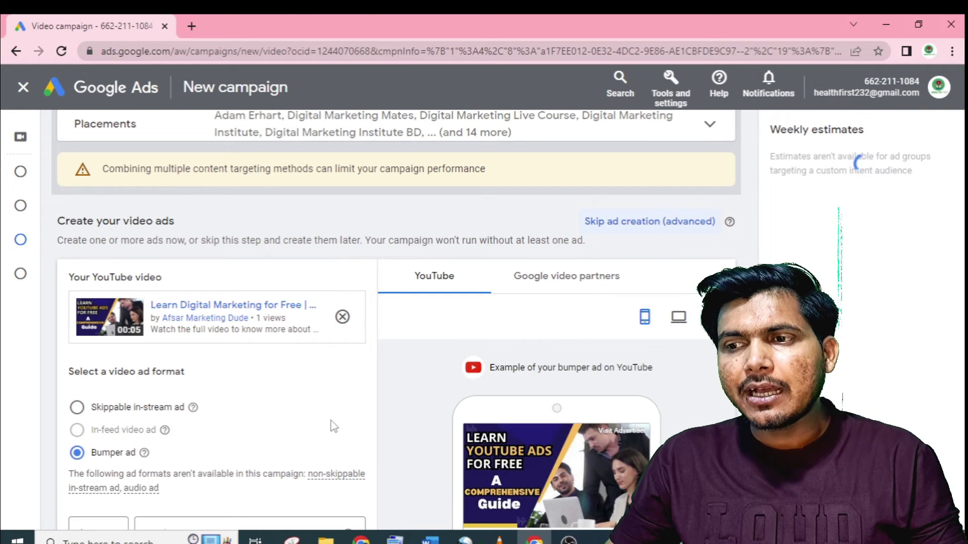
{"action": "scroll", "coordinate": [310, 414], "scroll_direction": "down", "scroll_amount": 1}
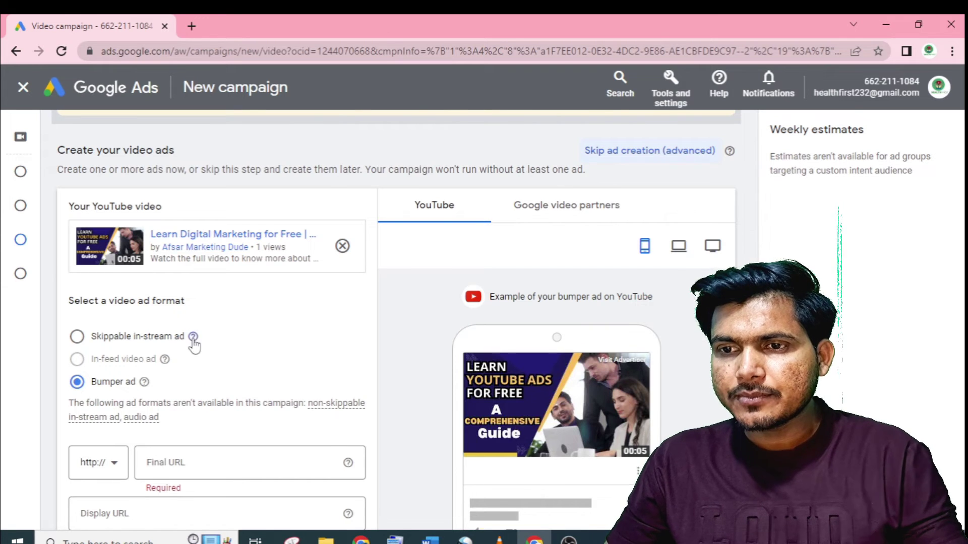
{"action": "scroll", "coordinate": [193, 341], "scroll_direction": "up", "scroll_amount": 1}
{"action": "scroll", "coordinate": [227, 343], "scroll_direction": "down", "scroll_amount": 1}
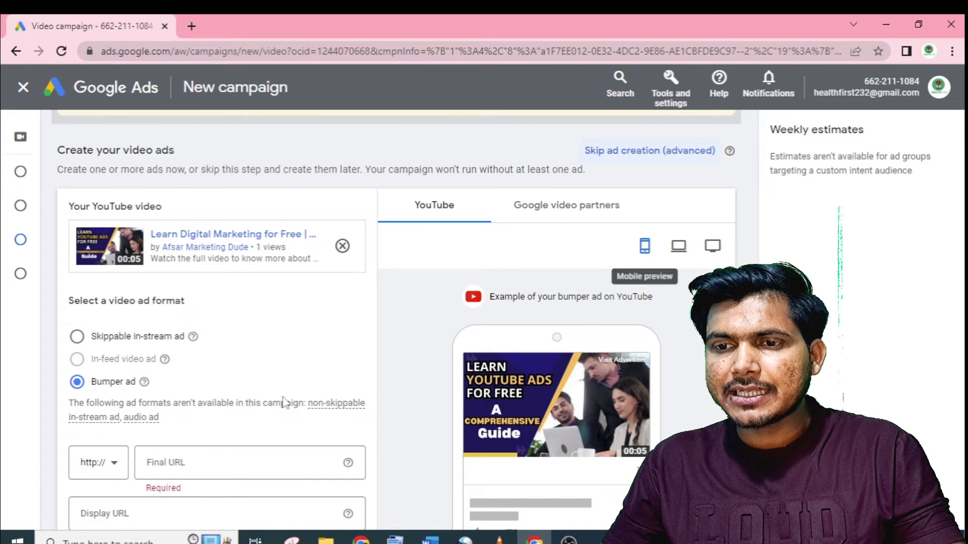
Step: Switch to YouTube Studio and copy the shareable link of the YouTube Ads Course playlist for the ad's final URL
{"action": "scroll", "coordinate": [285, 403], "scroll_direction": "down", "scroll_amount": 1}
{"action": "left_click", "coordinate": [204, 391]}
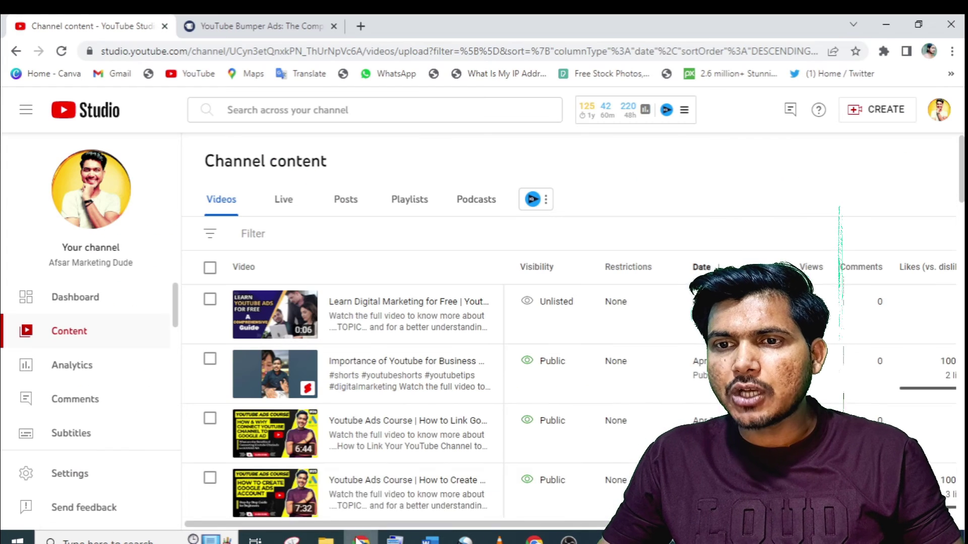
{"action": "key", "text": "alt+Tab"}
{"action": "left_click", "coordinate": [403, 205]}
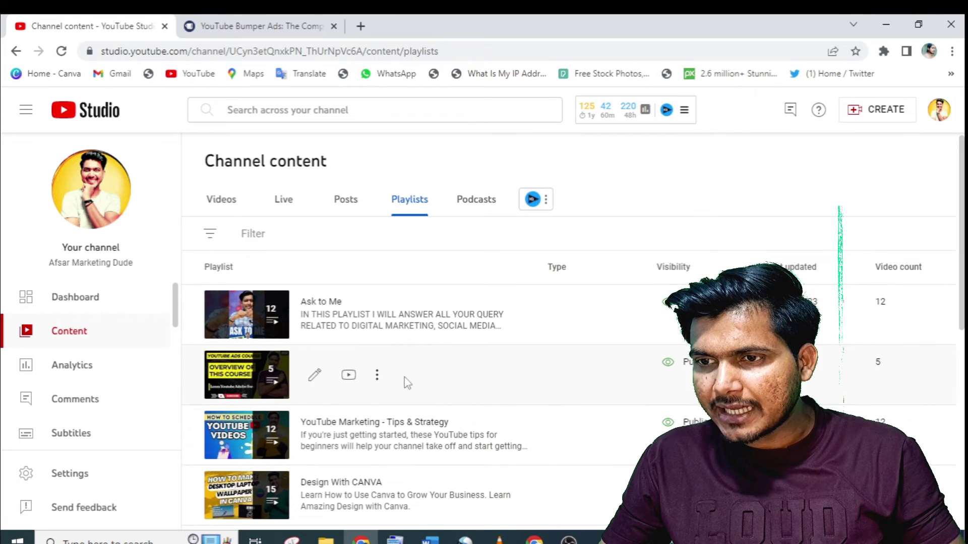
{"action": "left_click", "coordinate": [377, 376]}
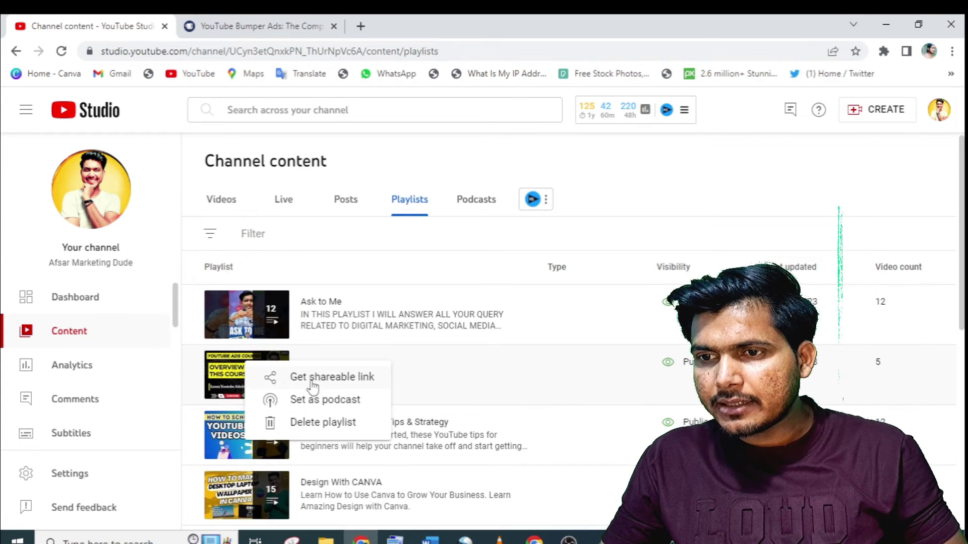
{"action": "left_click", "coordinate": [312, 385]}
Step: Back in Google Ads, enter the copied playlist link as both the final URL and the display URL
{"action": "left_click", "coordinate": [534, 539]}
{"action": "left_click", "coordinate": [241, 392]}
{"action": "key", "text": "ctrl+v"}
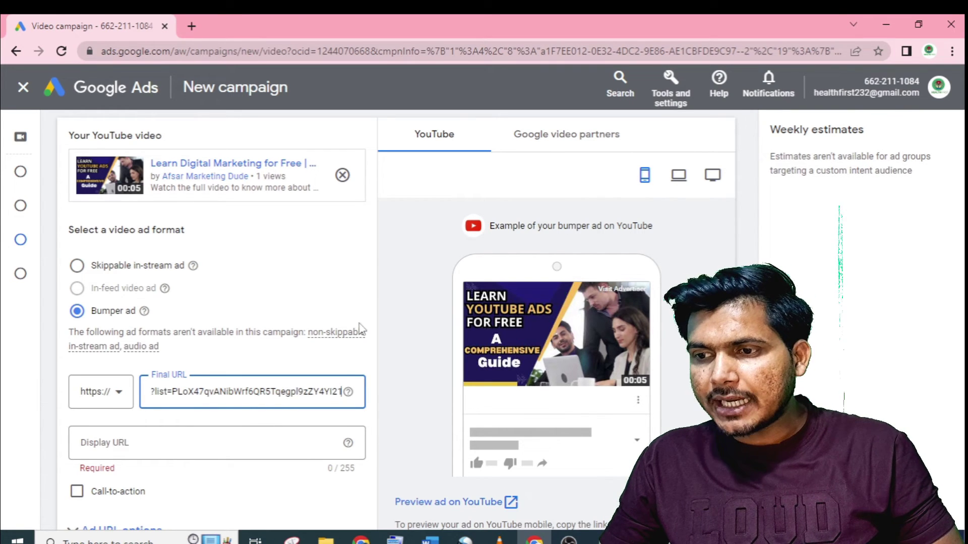
{"action": "left_click", "coordinate": [184, 442]}
{"action": "key", "text": "ctrl+v"}
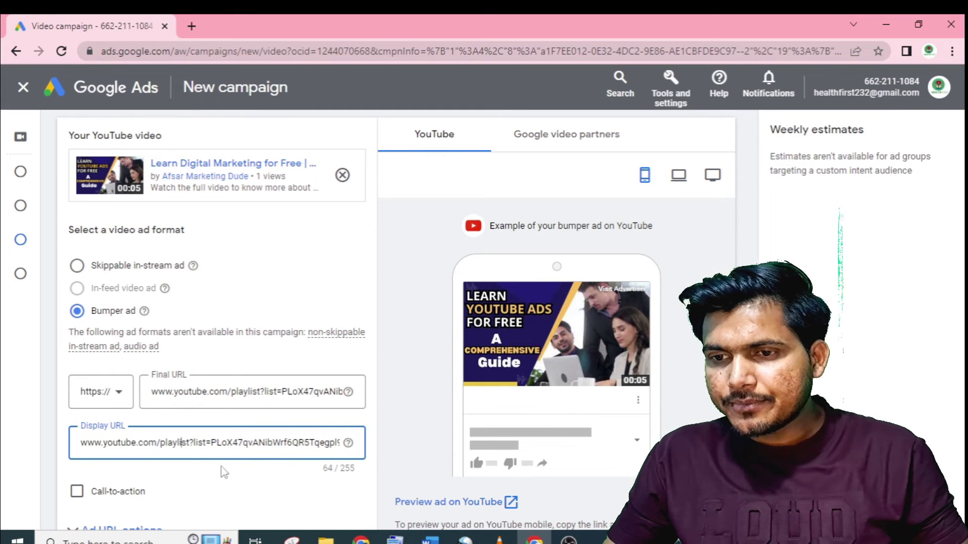
Step: Enable the ad's call-to-action and set its text to "Start Now"
{"action": "scroll", "coordinate": [232, 458], "scroll_direction": "down", "scroll_amount": 1}
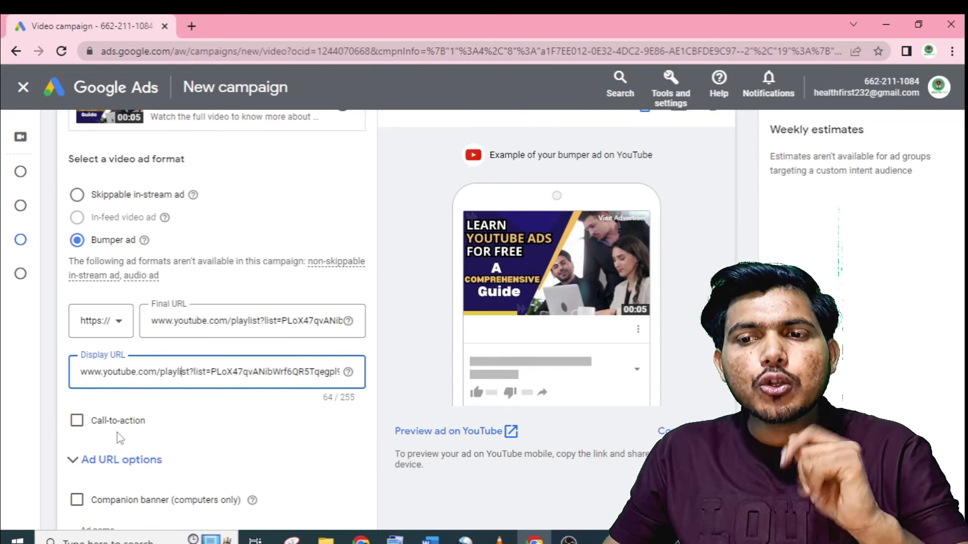
{"action": "left_click", "coordinate": [77, 421]}
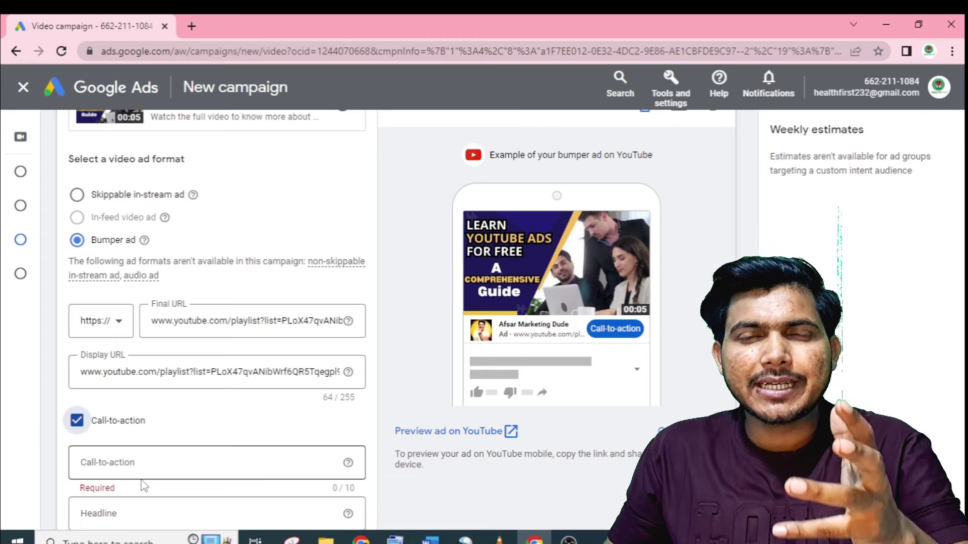
{"action": "left_click", "coordinate": [235, 462]}
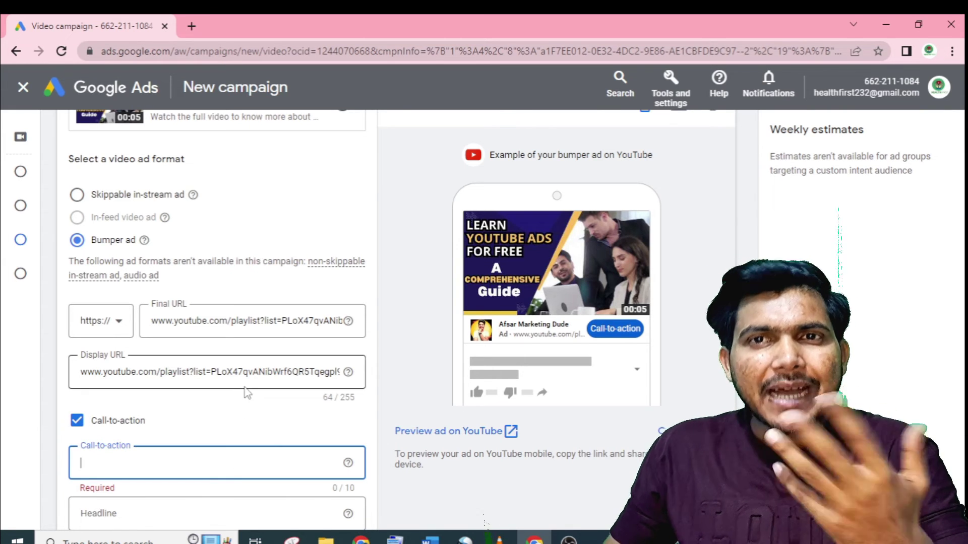
{"action": "scroll", "coordinate": [246, 393], "scroll_direction": "down", "scroll_amount": 1}
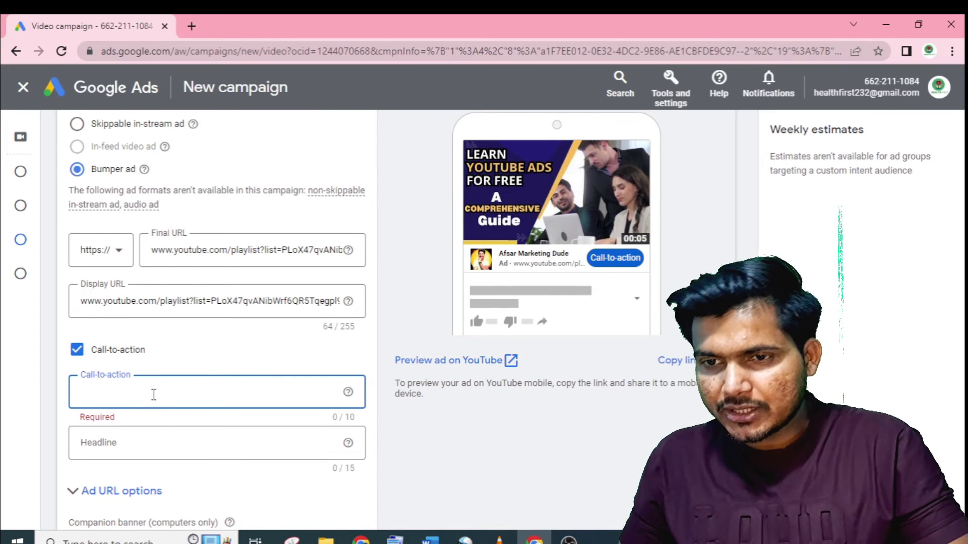
{"action": "type", "text": "S"}
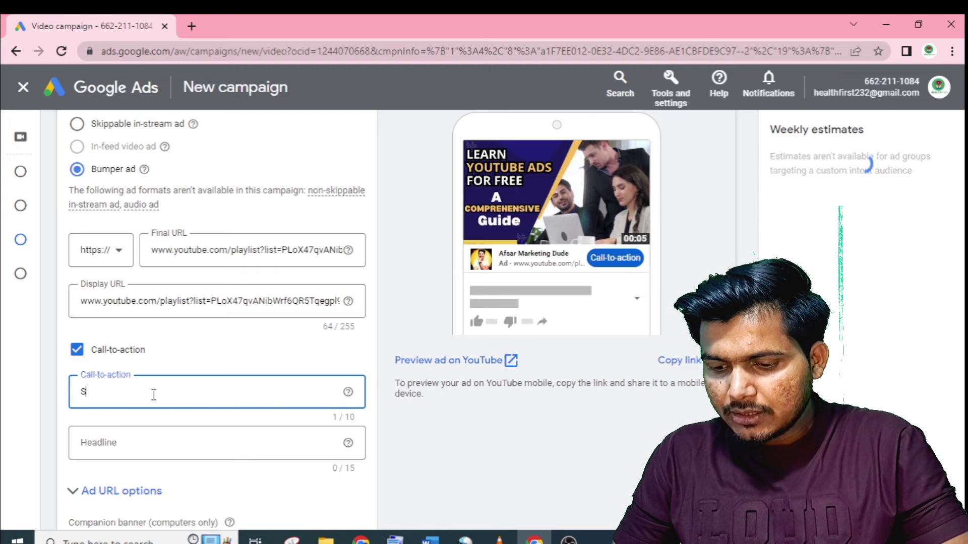
{"action": "type", "text": "tar"}
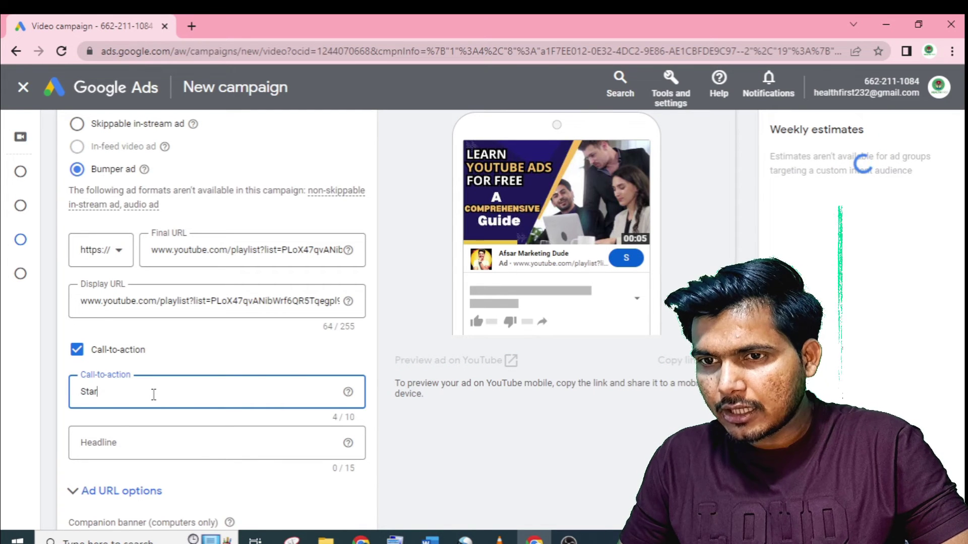
{"action": "type", "text": "t Now"}
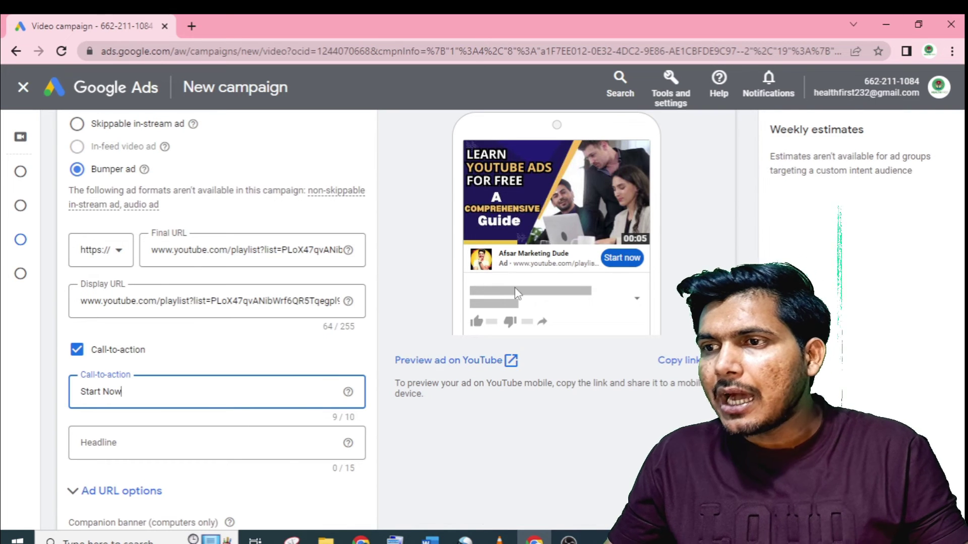
Step: Preview the bumper ad on desktop and TV screens, and return to the mobile preview
{"action": "scroll", "coordinate": [479, 330], "scroll_direction": "up", "scroll_amount": 3}
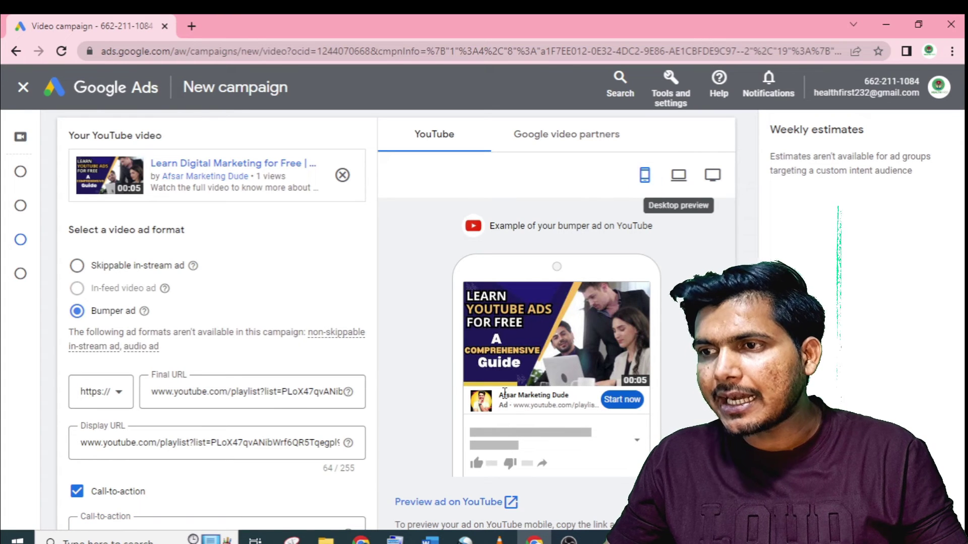
{"action": "left_click", "coordinate": [687, 176]}
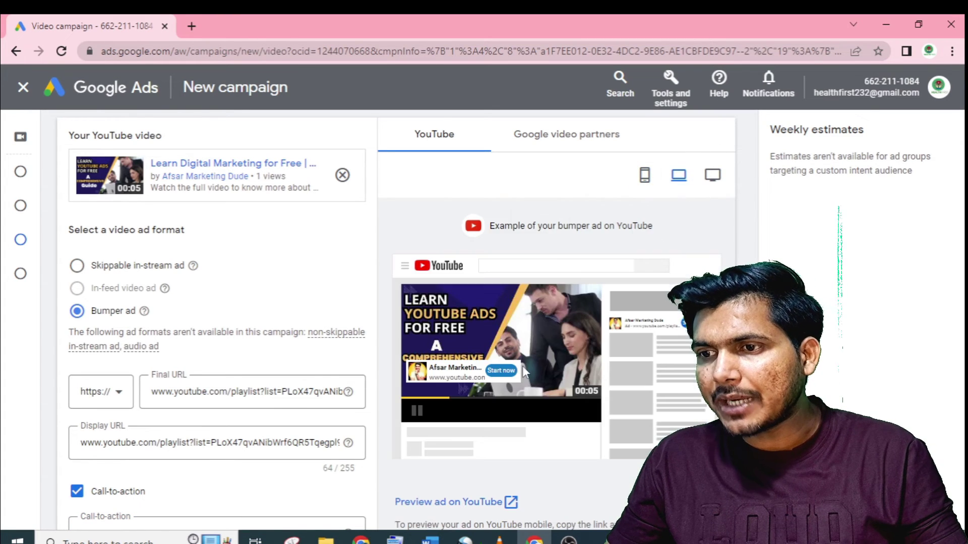
{"action": "left_click", "coordinate": [712, 175]}
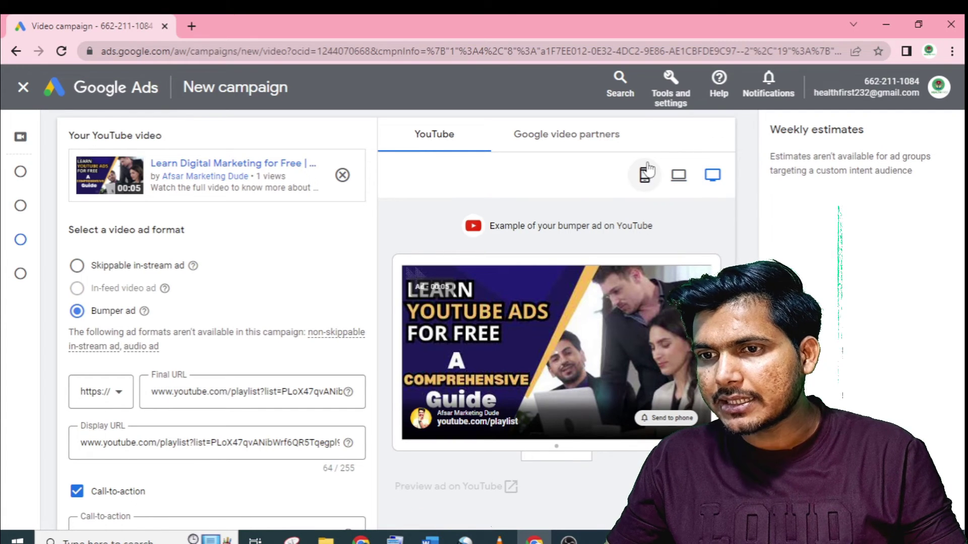
{"action": "left_click", "coordinate": [647, 173]}
Step: Enter the call-to-action headline, trying "Youtube Ads Course" and shortening it to "Youtube Ads" to fit the 15-character limit
{"action": "scroll", "coordinate": [175, 448], "scroll_direction": "down", "scroll_amount": 3}
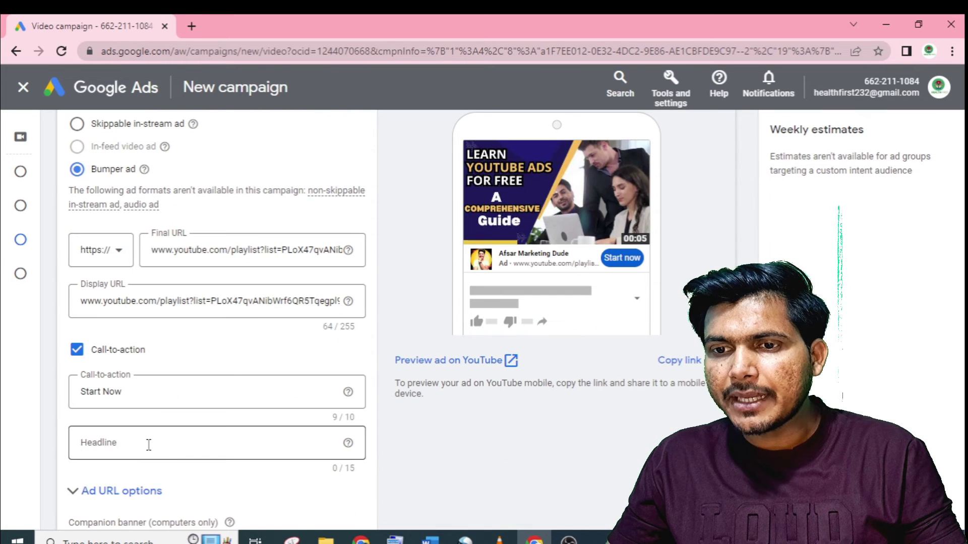
{"action": "left_click", "coordinate": [148, 444]}
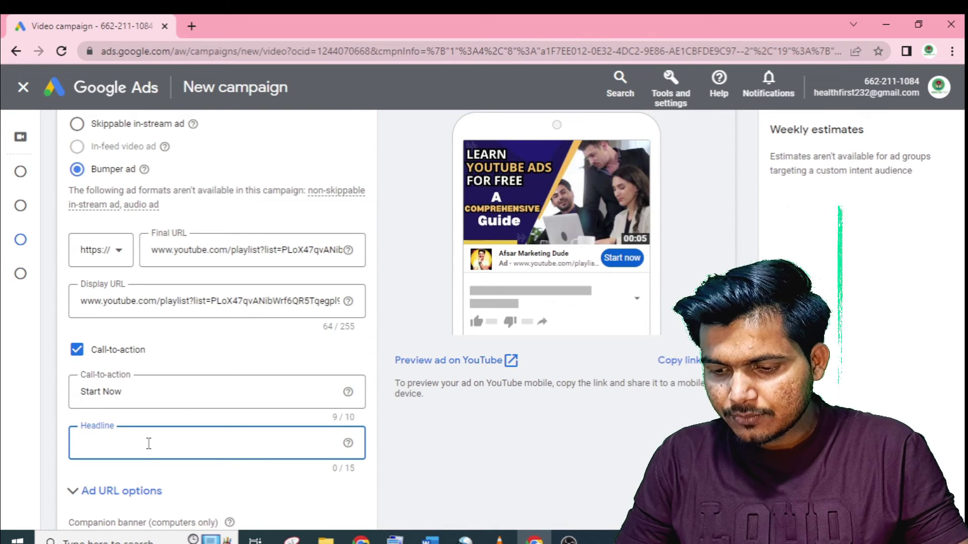
{"action": "type", "text": "Yo"}
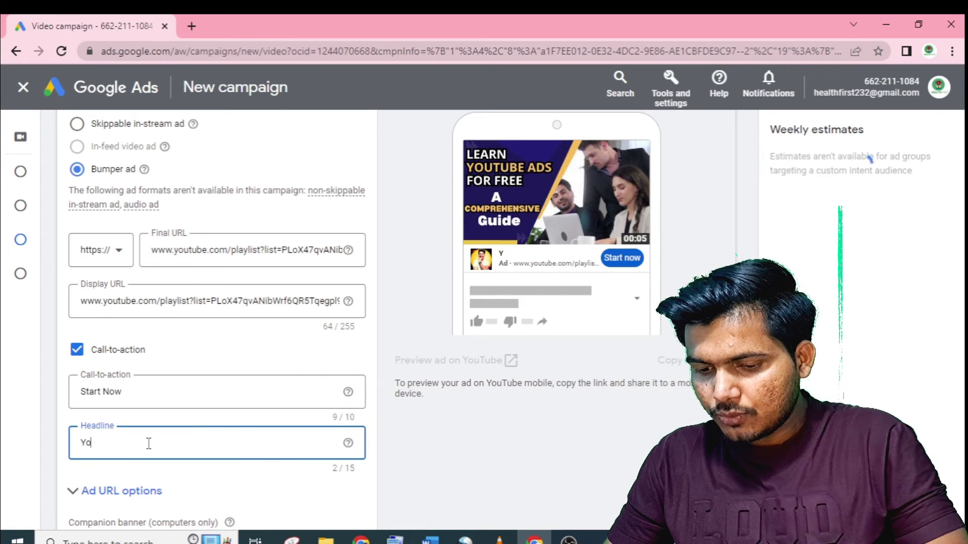
{"action": "type", "text": "utube Ads "}
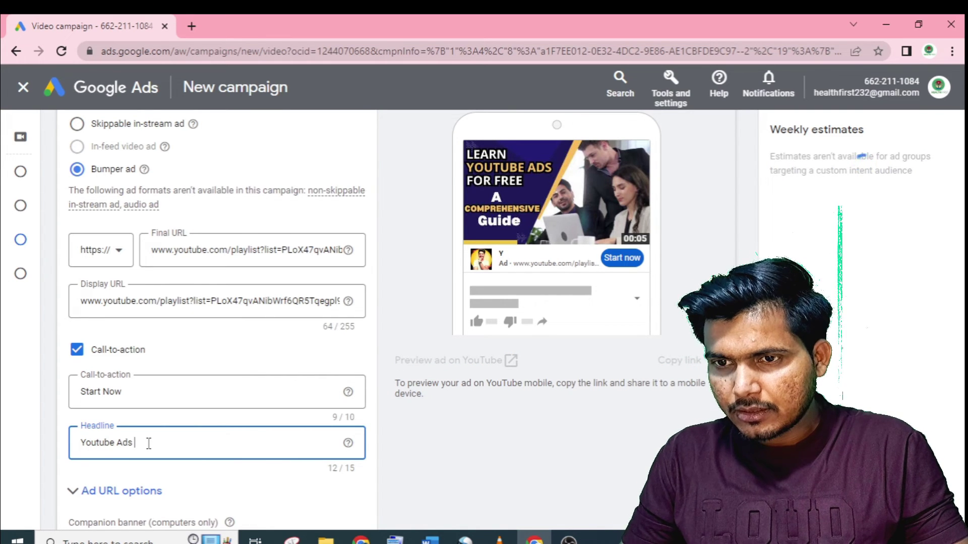
{"action": "type", "text": "Cou"}
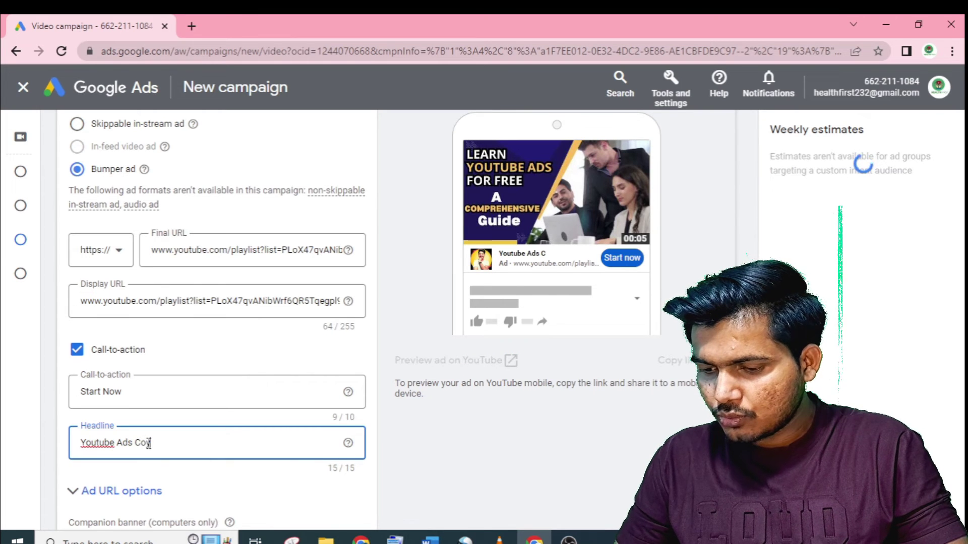
{"action": "type", "text": "rse"}
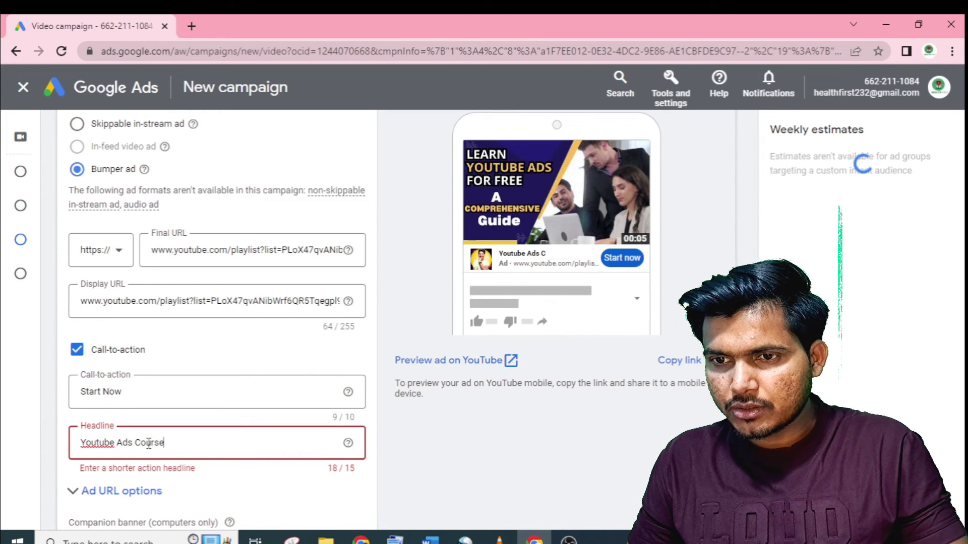
{"action": "key", "text": "BackSpace"}
{"action": "key", "text": "BackSpace"}
{"action": "key", "text": "BackSpace"}
{"action": "key", "text": "BackSpace"}
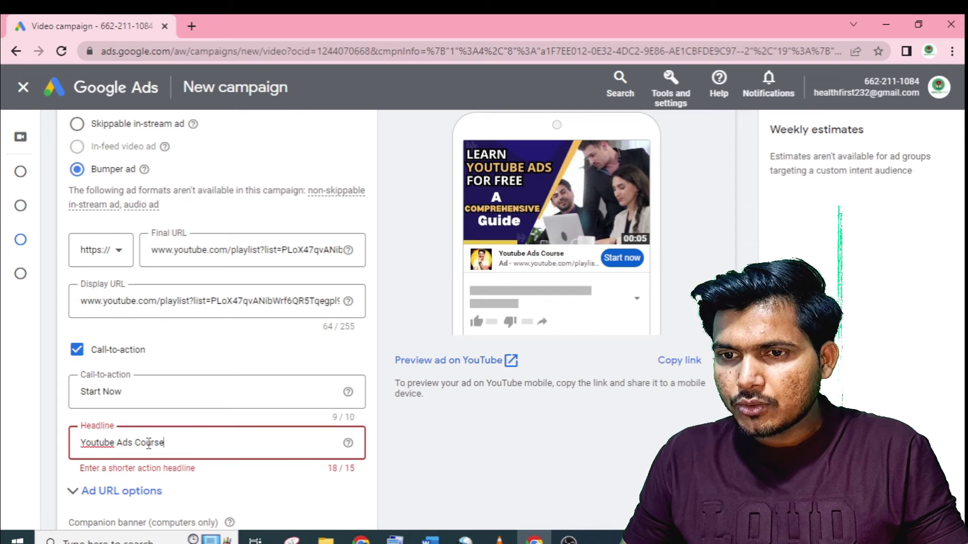
{"action": "key", "text": "BackSpace"}
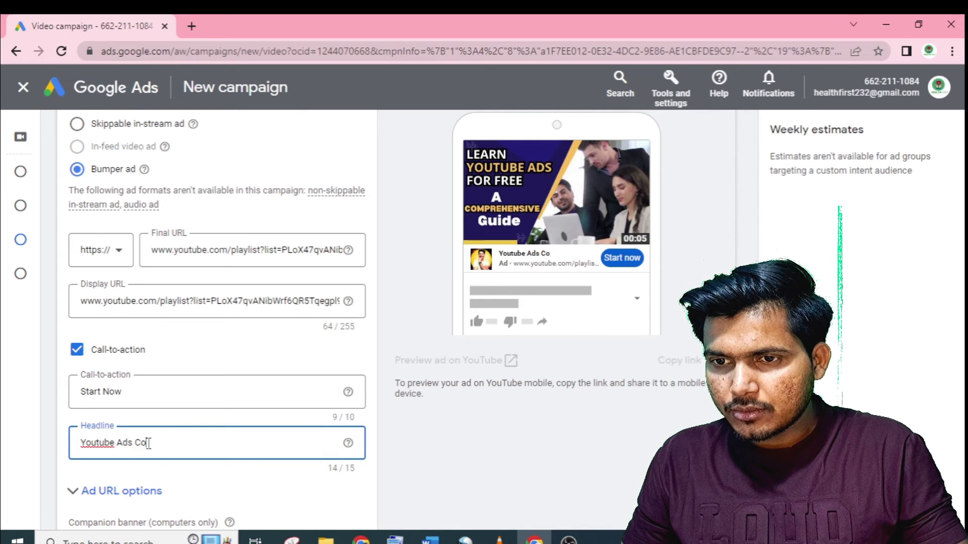
Step: Keep "Ad #1" as the bumper ad's name and leave the companion banner auto-generated from the channel banner
{"action": "scroll", "coordinate": [148, 443], "scroll_direction": "down", "scroll_amount": 3}
{"action": "left_click", "coordinate": [149, 467]}
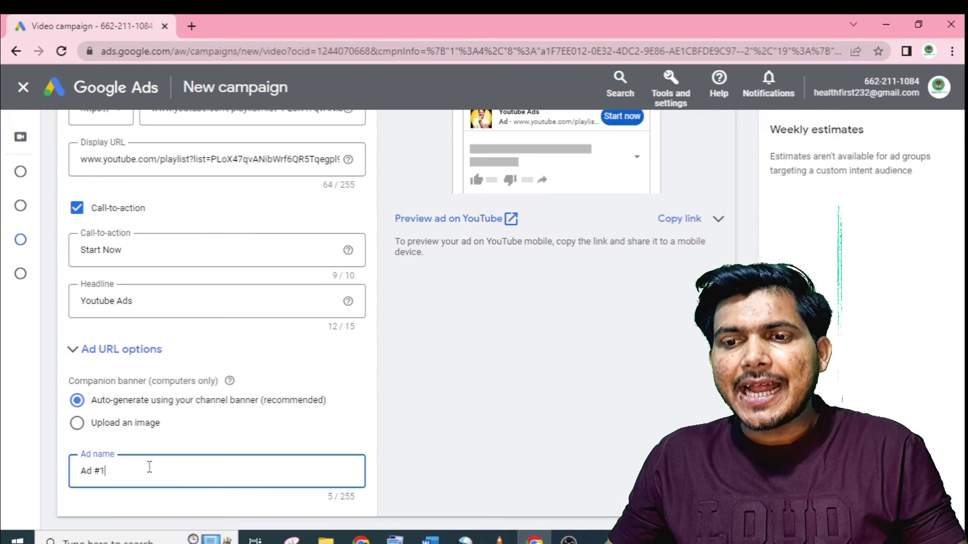
{"action": "scroll", "coordinate": [232, 454], "scroll_direction": "up", "scroll_amount": 2}
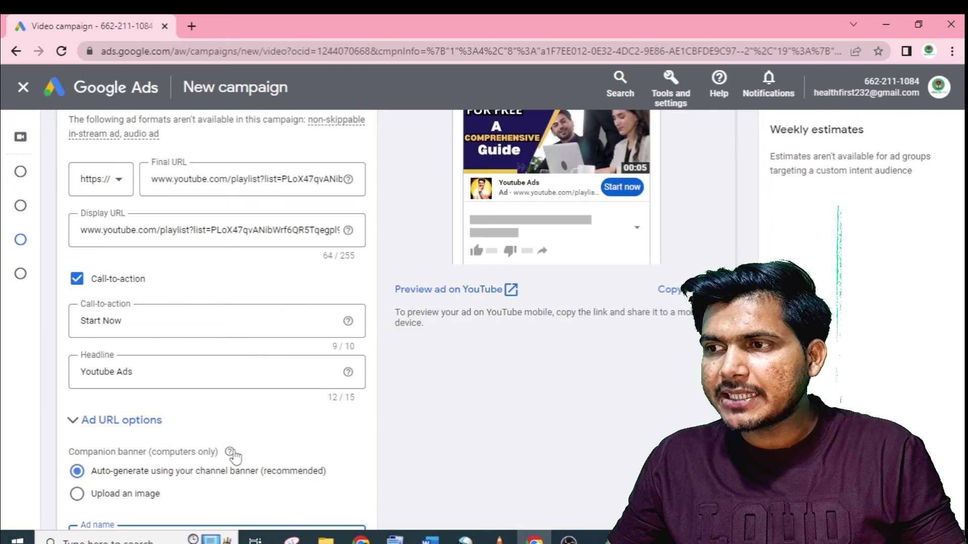
{"action": "scroll", "coordinate": [217, 443], "scroll_direction": "down", "scroll_amount": 6}
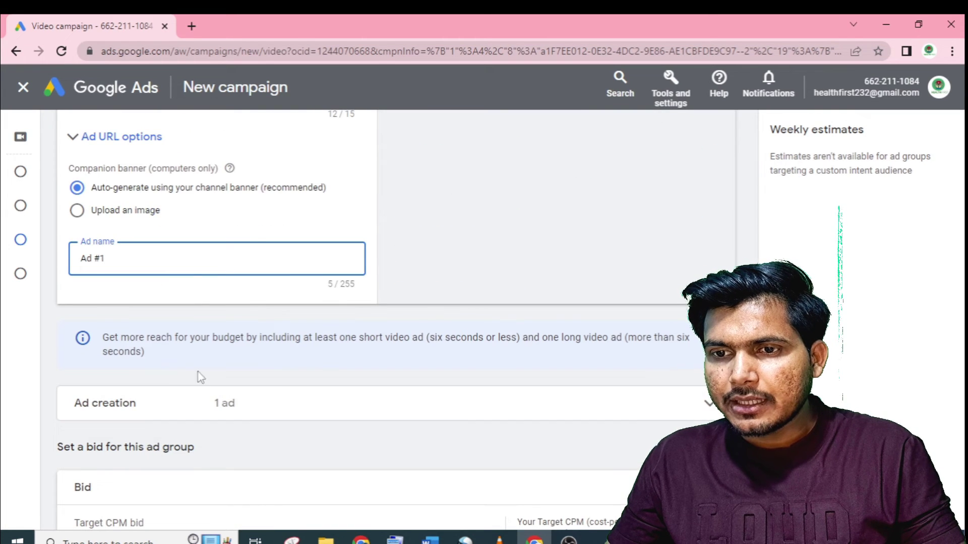
Step: Set the ad group's Target CPM bid to ₹50
{"action": "scroll", "coordinate": [262, 451], "scroll_direction": "down", "scroll_amount": 1}
{"action": "left_click", "coordinate": [137, 486]}
{"action": "scroll", "coordinate": [160, 494], "scroll_direction": "down", "scroll_amount": 1}
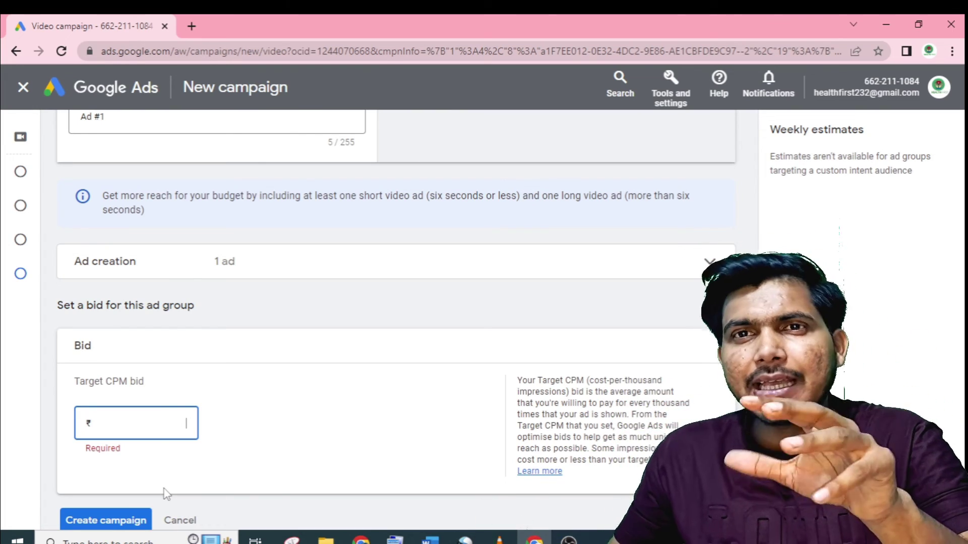
{"action": "scroll", "coordinate": [269, 449], "scroll_direction": "down", "scroll_amount": 1}
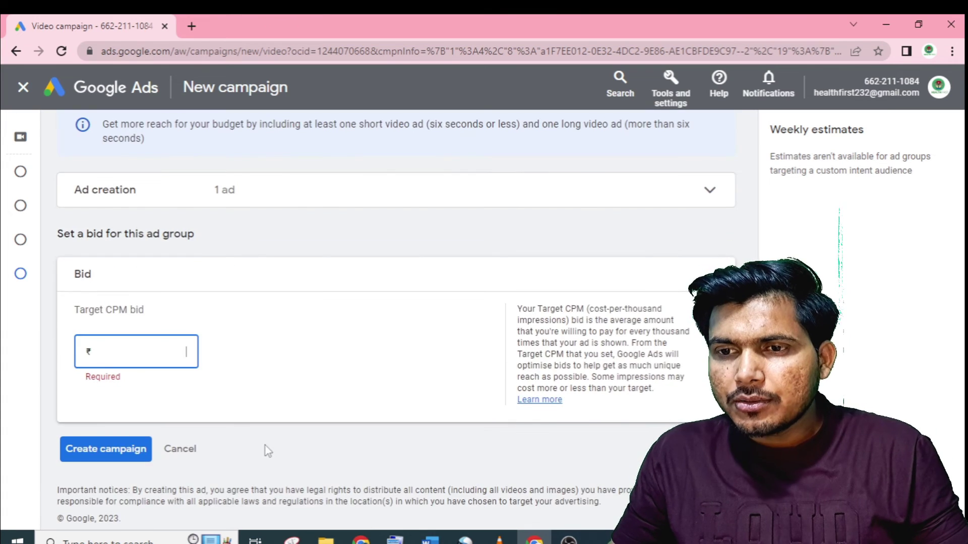
{"action": "scroll", "coordinate": [252, 452], "scroll_direction": "up", "scroll_amount": 1}
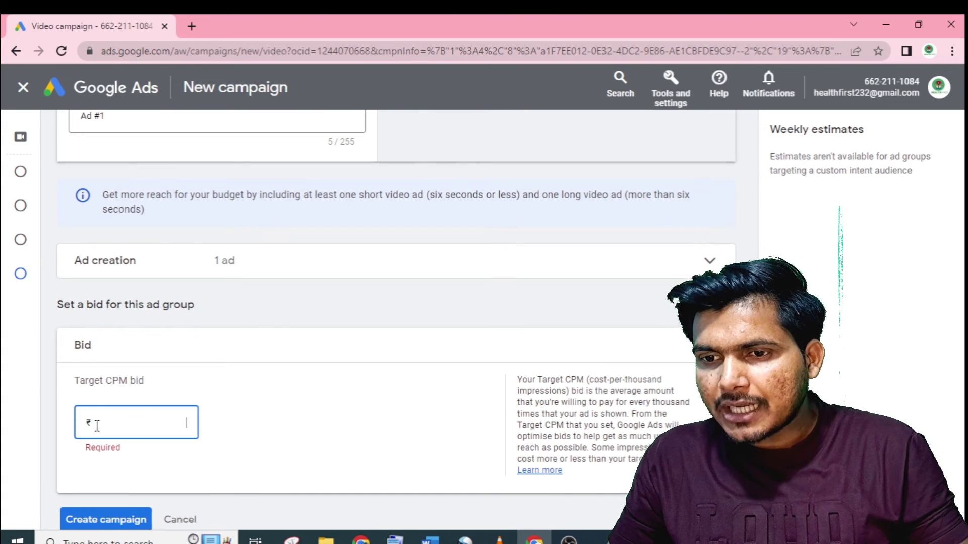
{"action": "type", "text": "50"}
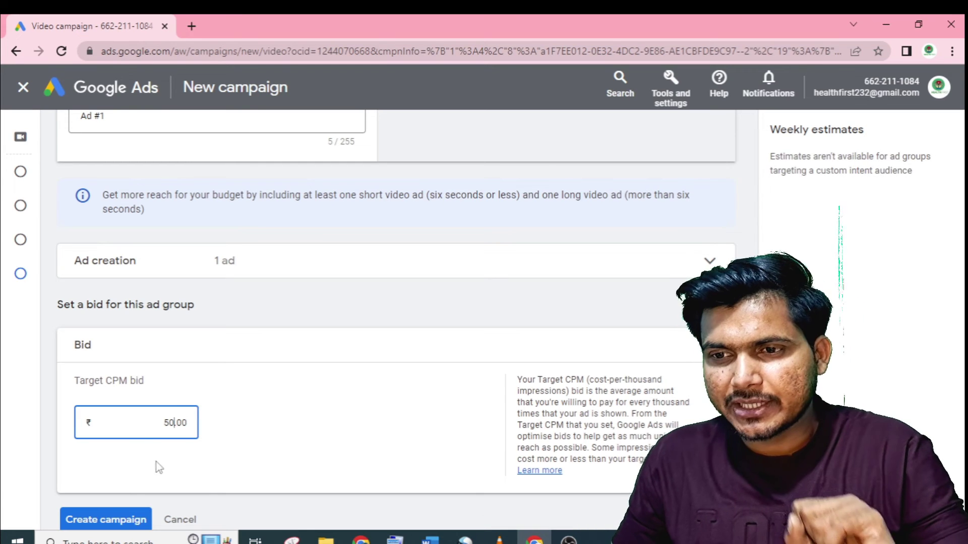
Step: Check the bumper ad, ad schedule and frequency capping settings once more, and create the campaign
{"action": "scroll", "coordinate": [194, 428], "scroll_direction": "up", "scroll_amount": 2}
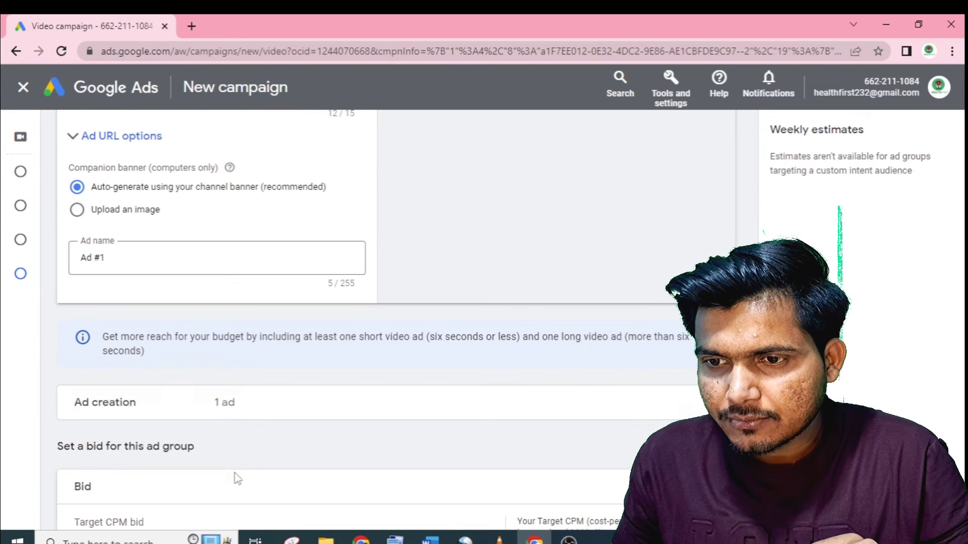
{"action": "scroll", "coordinate": [227, 469], "scroll_direction": "down", "scroll_amount": 2}
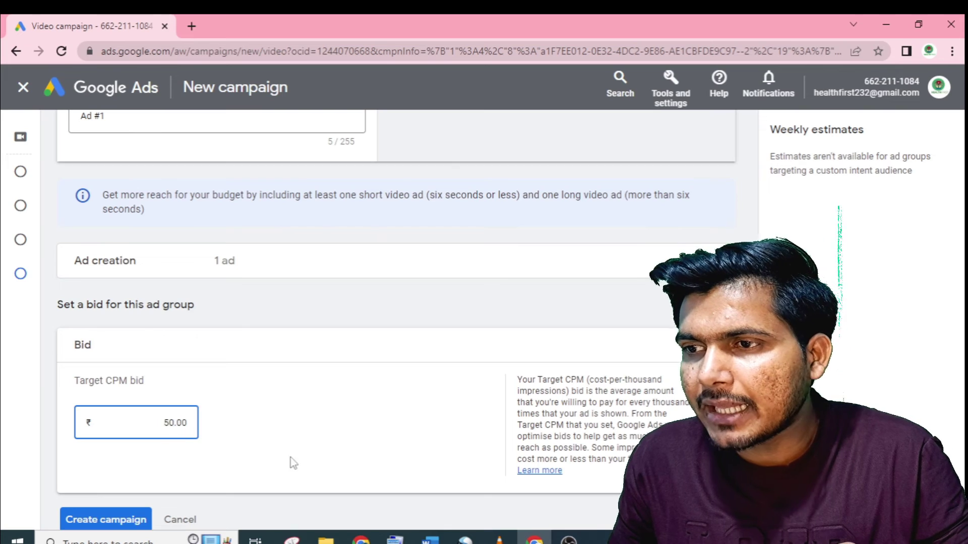
{"action": "scroll", "coordinate": [507, 391], "scroll_direction": "up", "scroll_amount": 8}
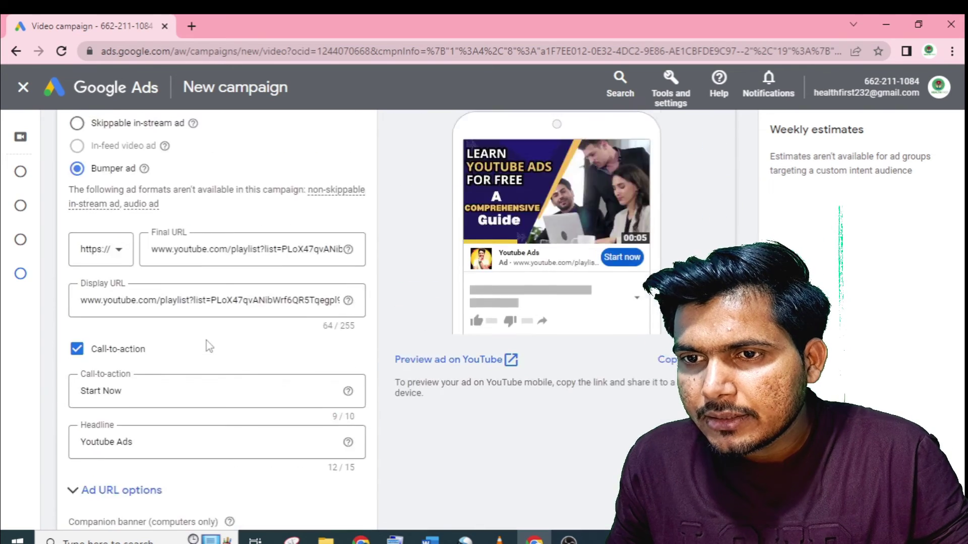
{"action": "scroll", "coordinate": [209, 346], "scroll_direction": "up", "scroll_amount": 5}
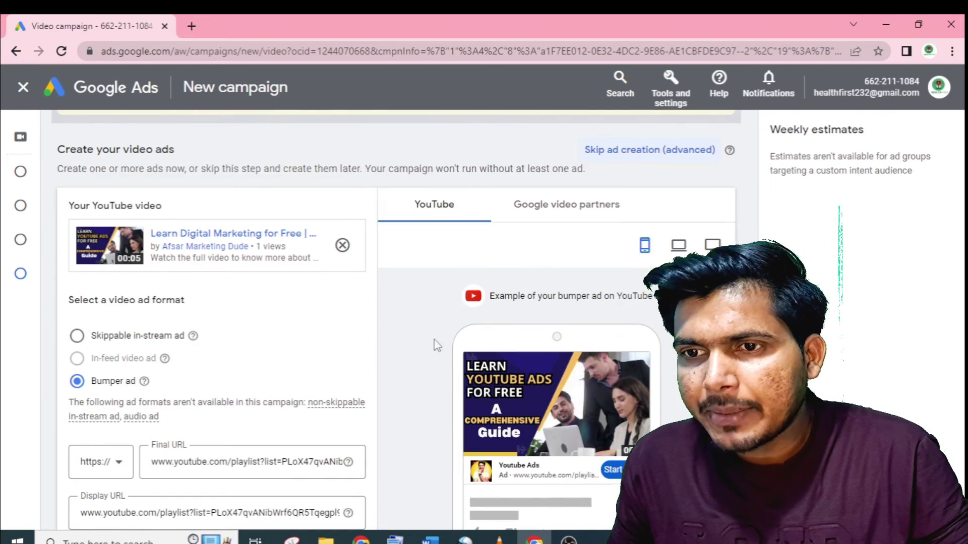
{"action": "scroll", "coordinate": [437, 346], "scroll_direction": "up", "scroll_amount": 15}
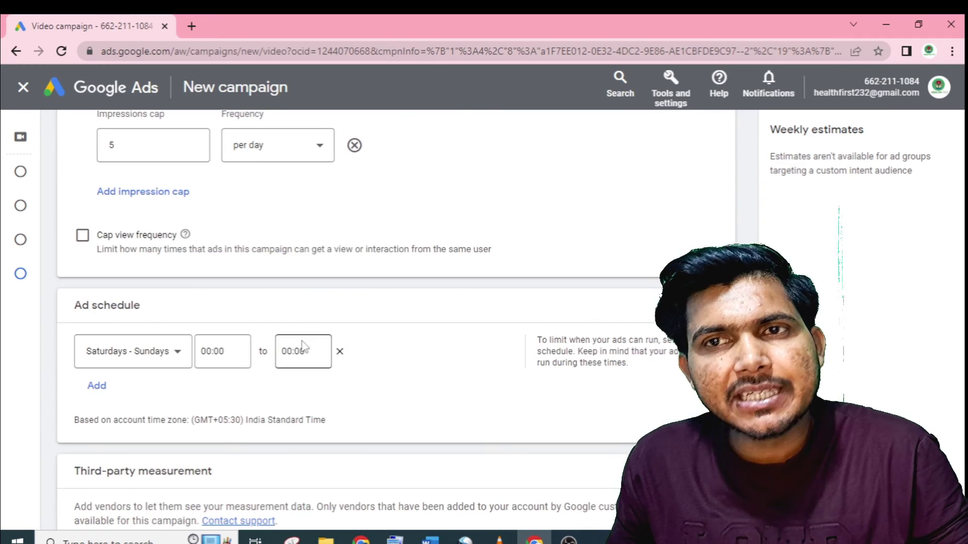
{"action": "scroll", "coordinate": [303, 347], "scroll_direction": "up", "scroll_amount": 4}
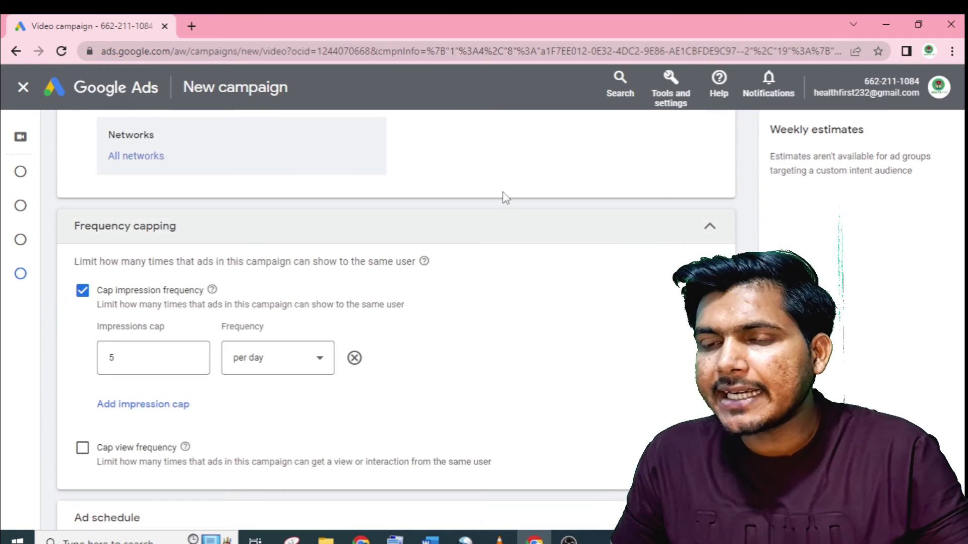
{"action": "scroll", "coordinate": [504, 197], "scroll_direction": "down", "scroll_amount": 20}
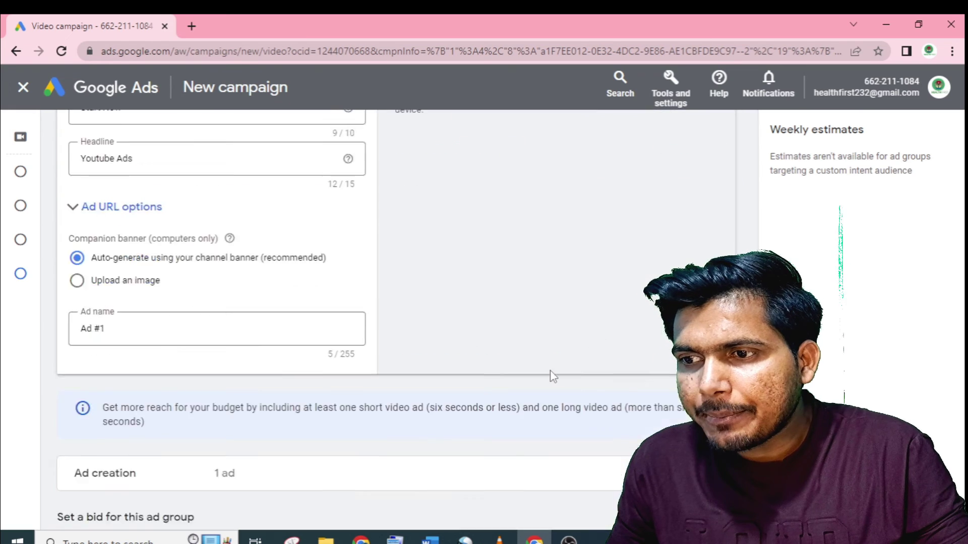
{"action": "scroll", "coordinate": [551, 374], "scroll_direction": "down", "scroll_amount": 5}
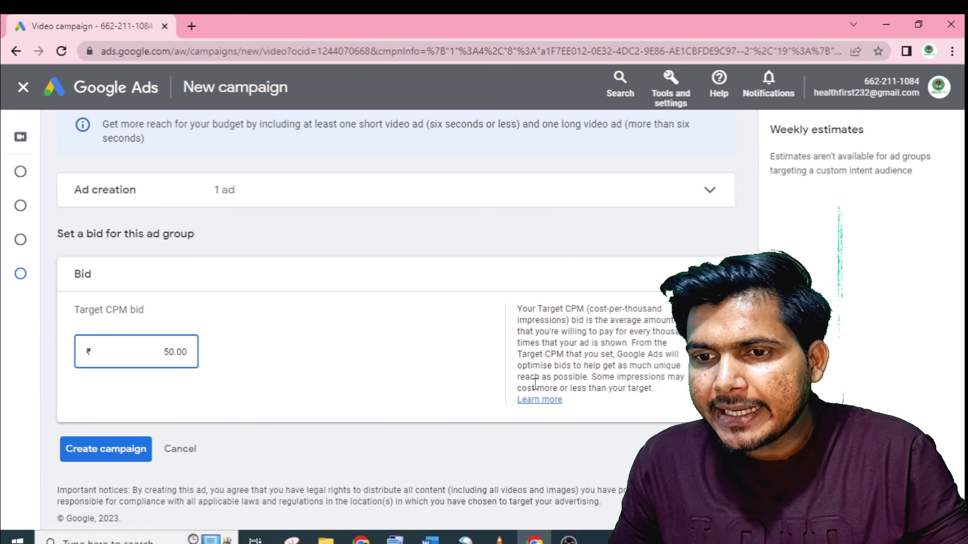
{"action": "left_click", "coordinate": [95, 451]}
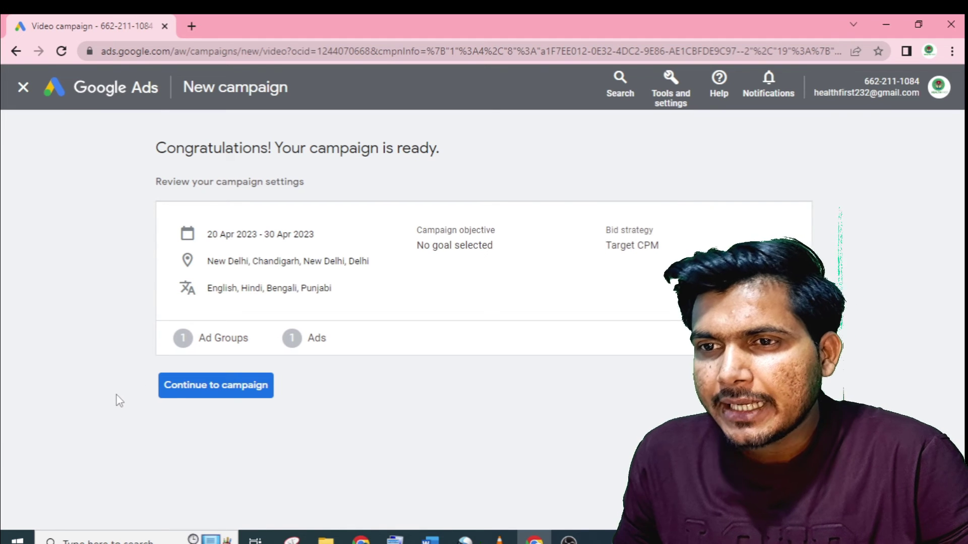
Step: Review the ad group information in the new campaign's summary, and continue to the campaign
{"action": "left_click_drag", "start_coordinate": [109, 148], "coordinate": [449, 160]}
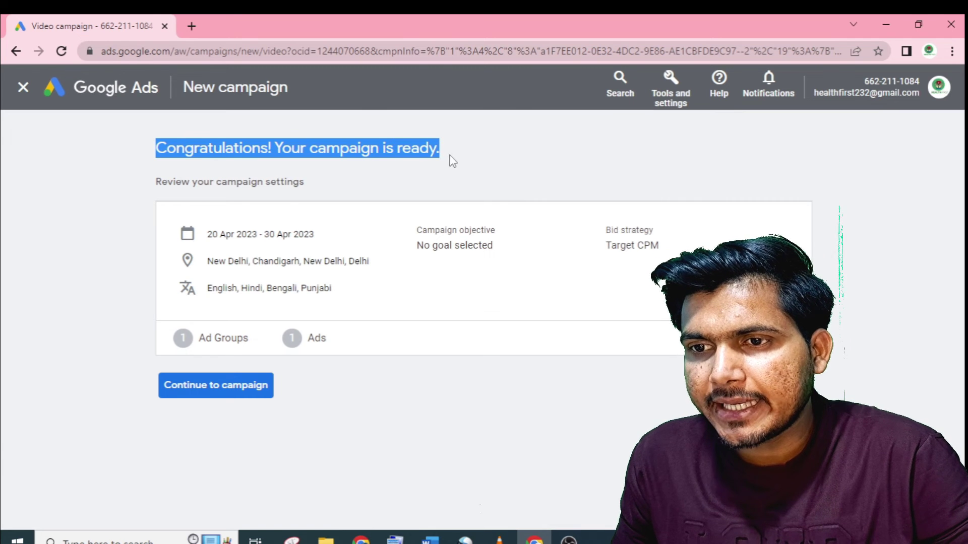
{"action": "left_click", "coordinate": [499, 166]}
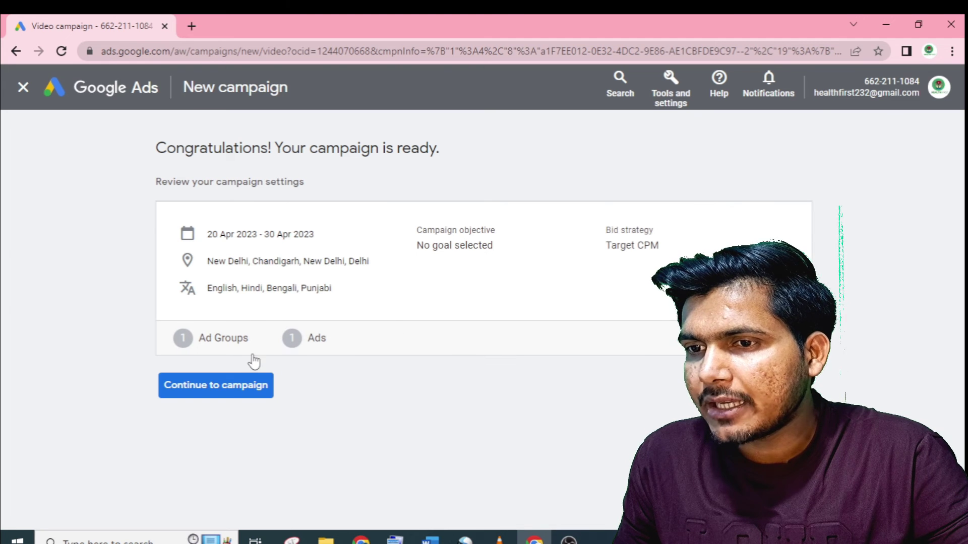
{"action": "left_click", "coordinate": [786, 338]}
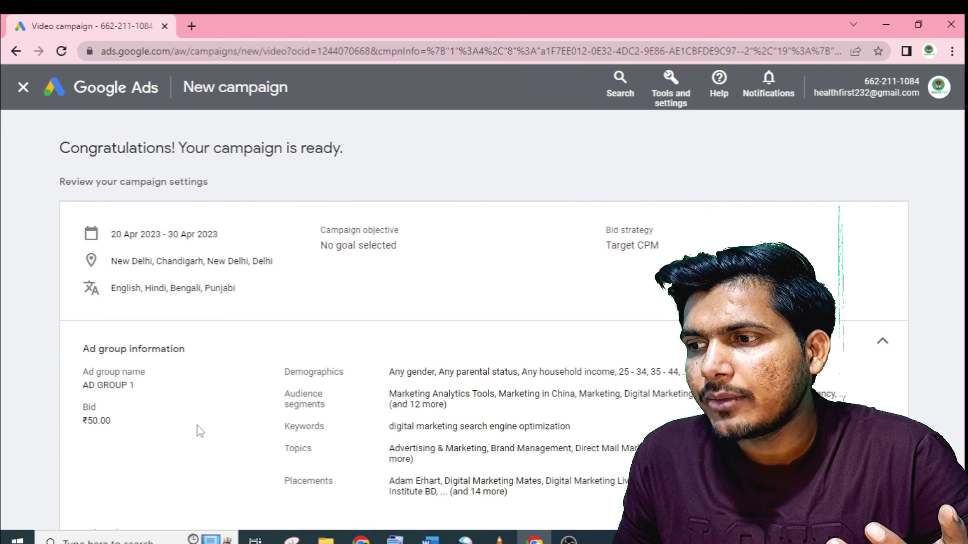
{"action": "left_click", "coordinate": [883, 347]}
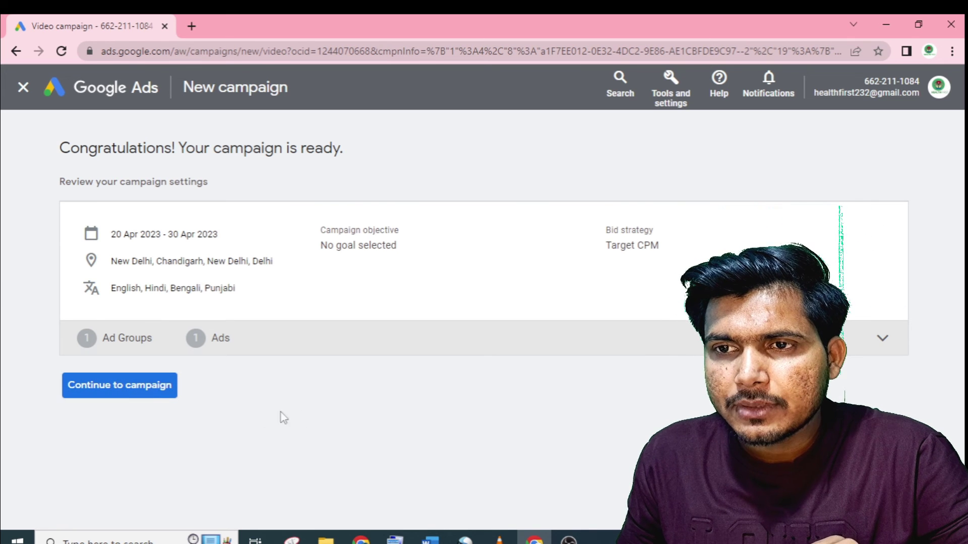
{"action": "left_click", "coordinate": [121, 397]}
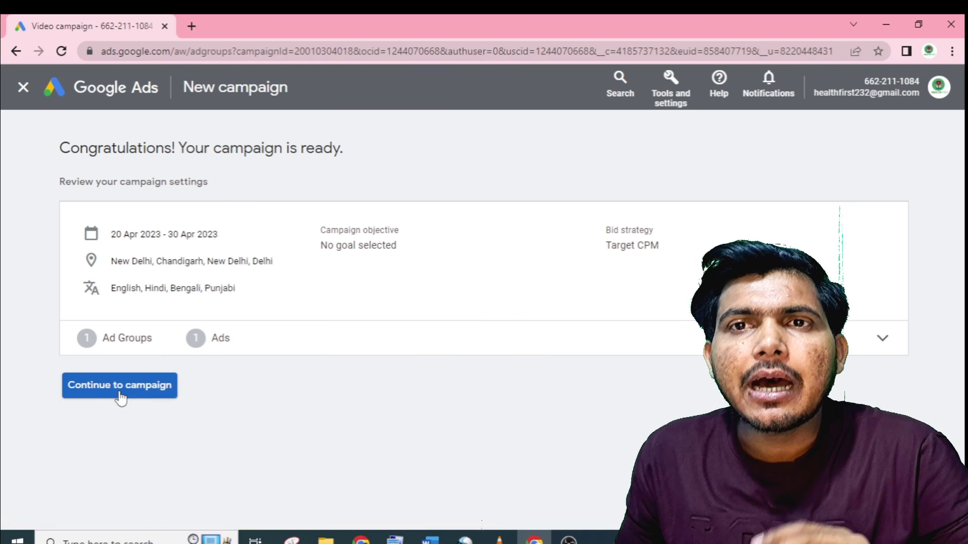